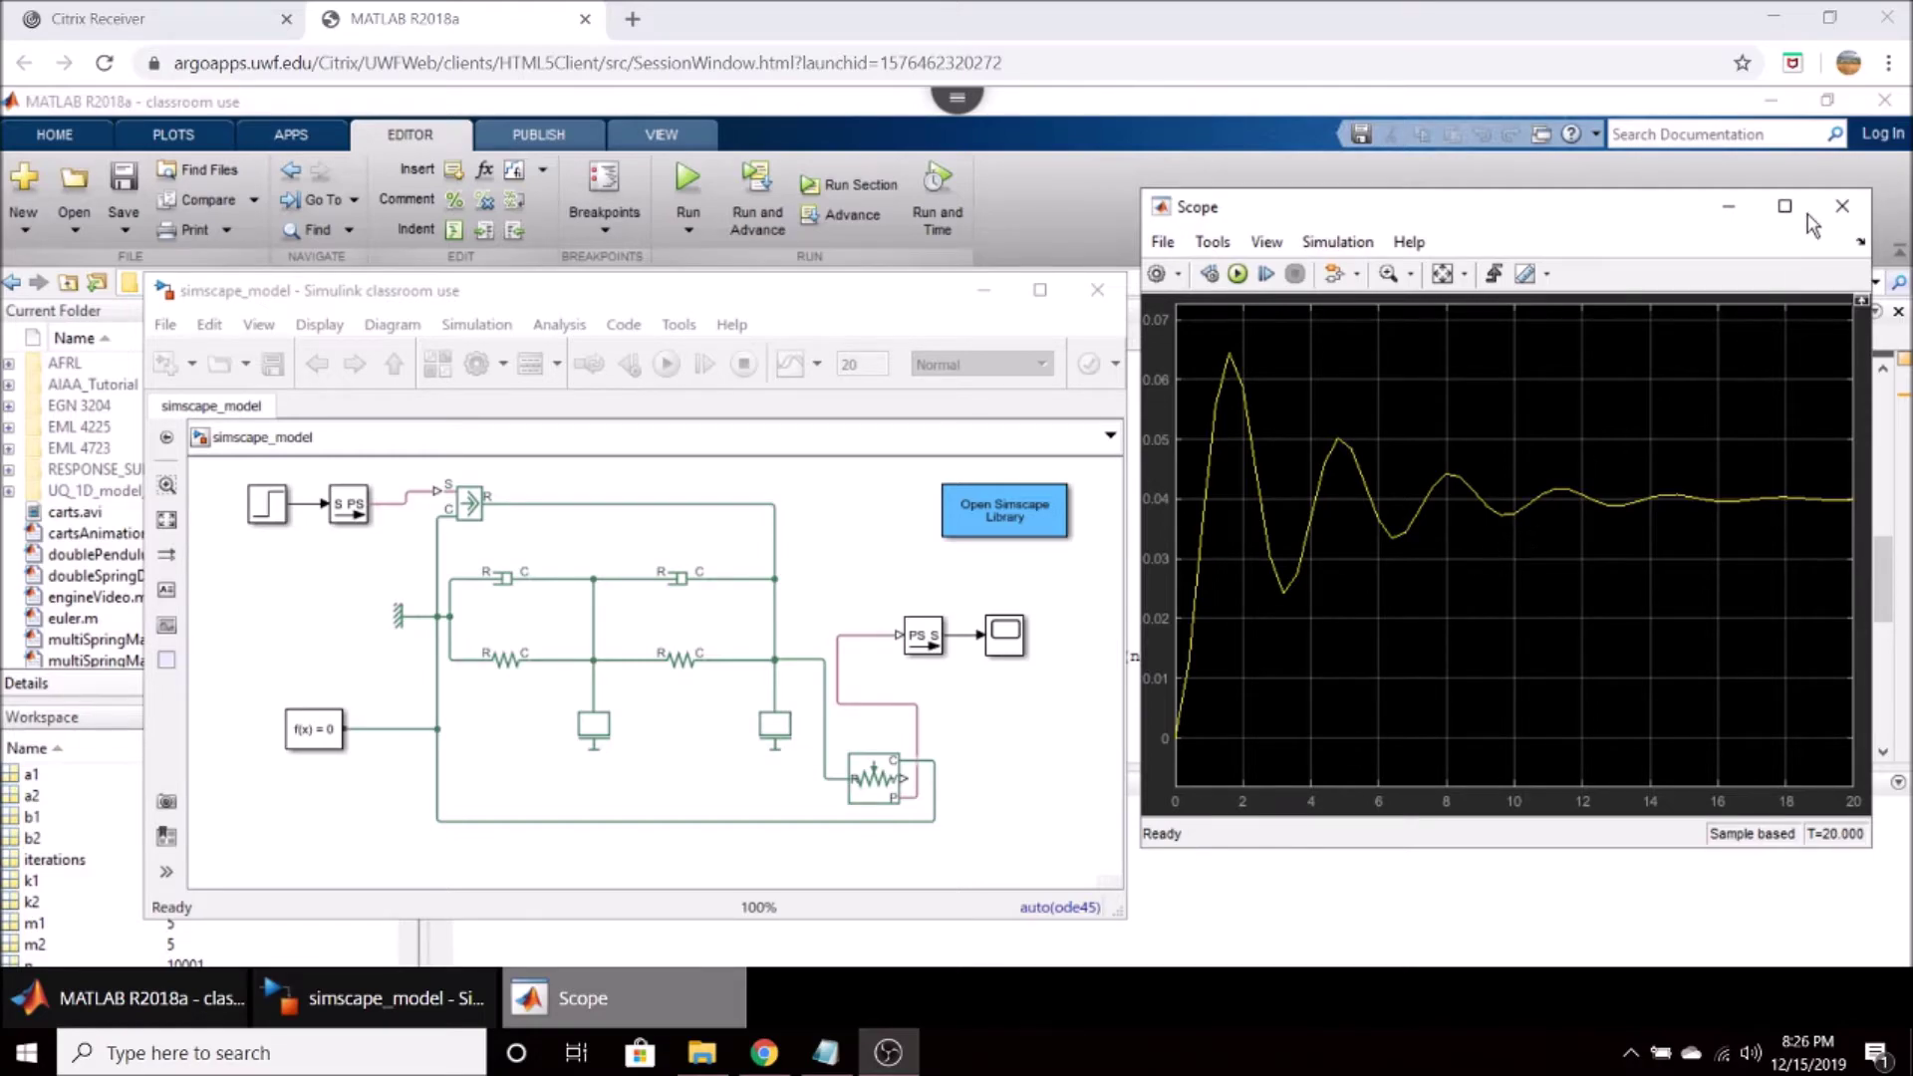
Close the Scope plot showing the damped position response.
{"action": "left_click", "coordinate": [1842, 207]}
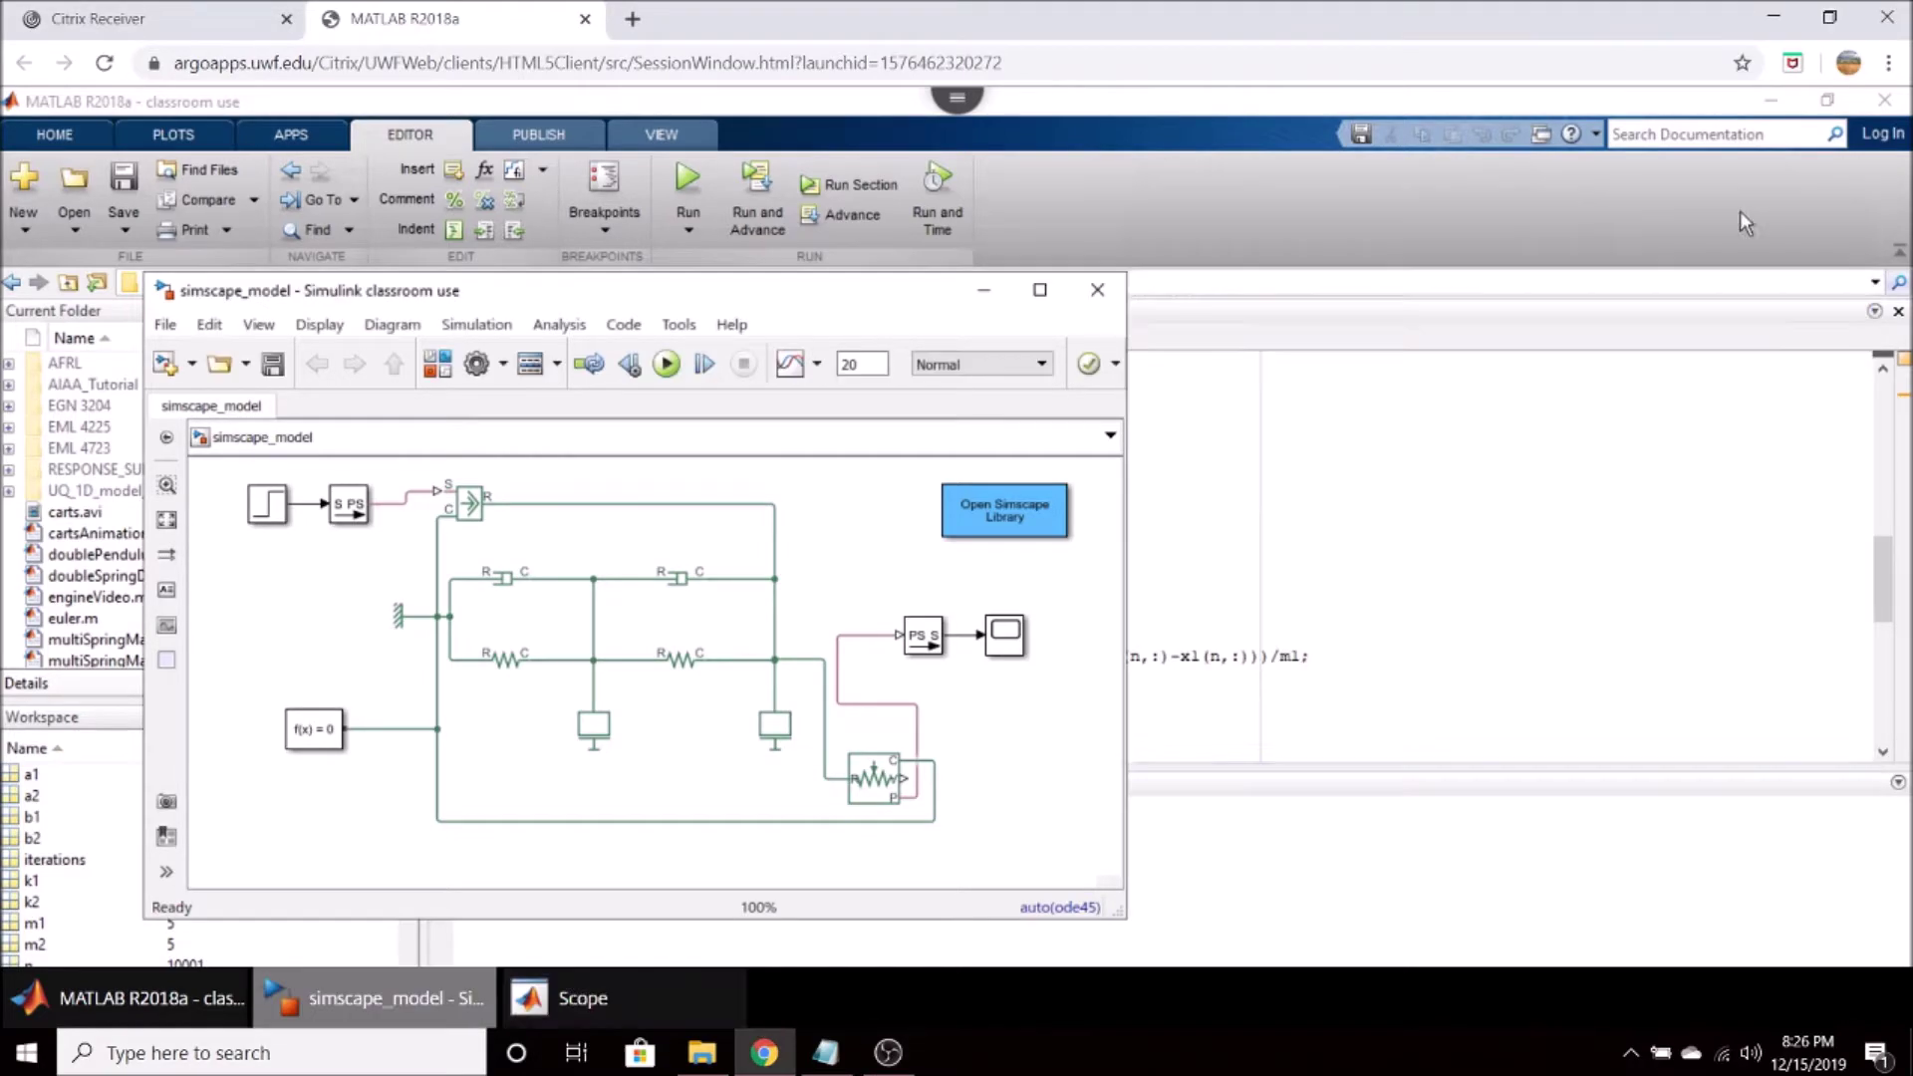
Close the simscape_model diagram and clear the Command Window with clc.
{"action": "left_click", "coordinate": [1097, 291]}
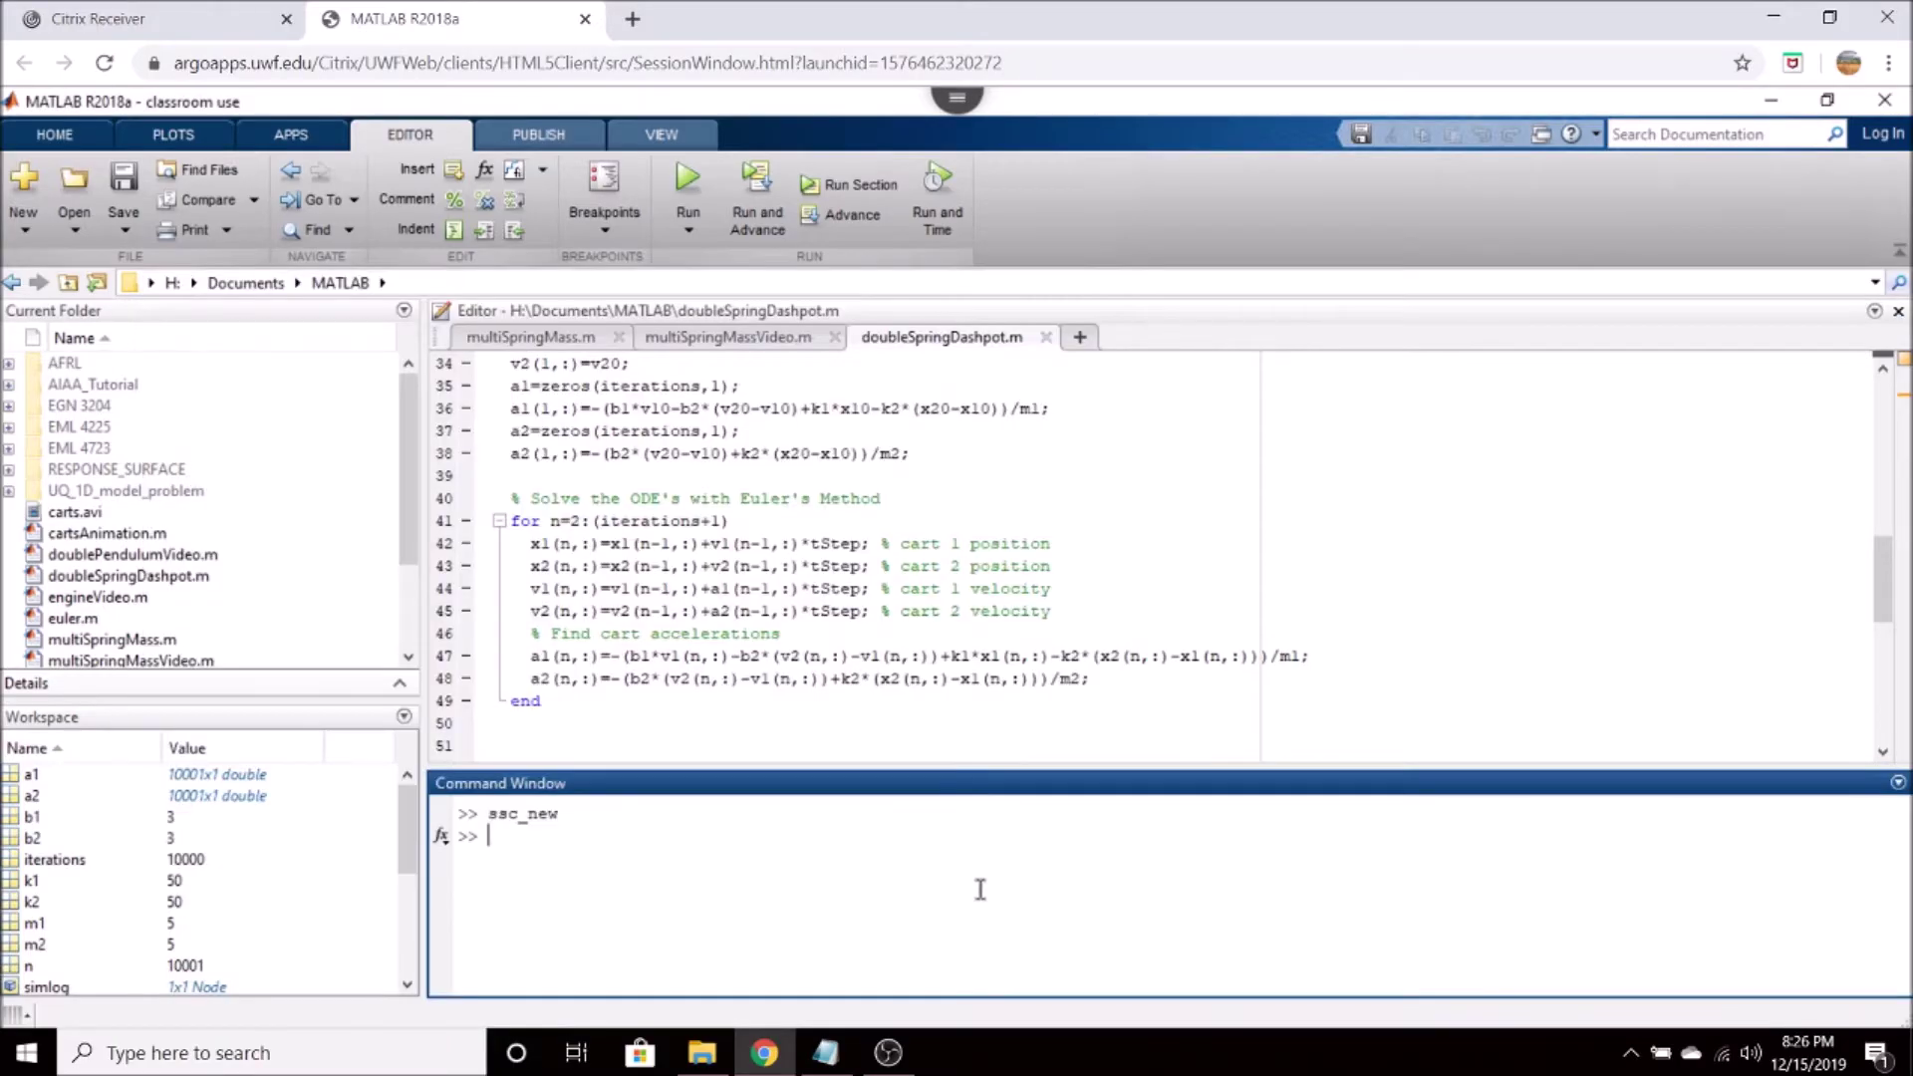
{"action": "type", "text": "clc;"}
{"action": "key", "text": "Return"}
Create a new Simscape model with ssc_new and select its Simulink-PS converter block.
{"action": "type", "text": "ssc_new"}
{"action": "key", "text": "Return"}
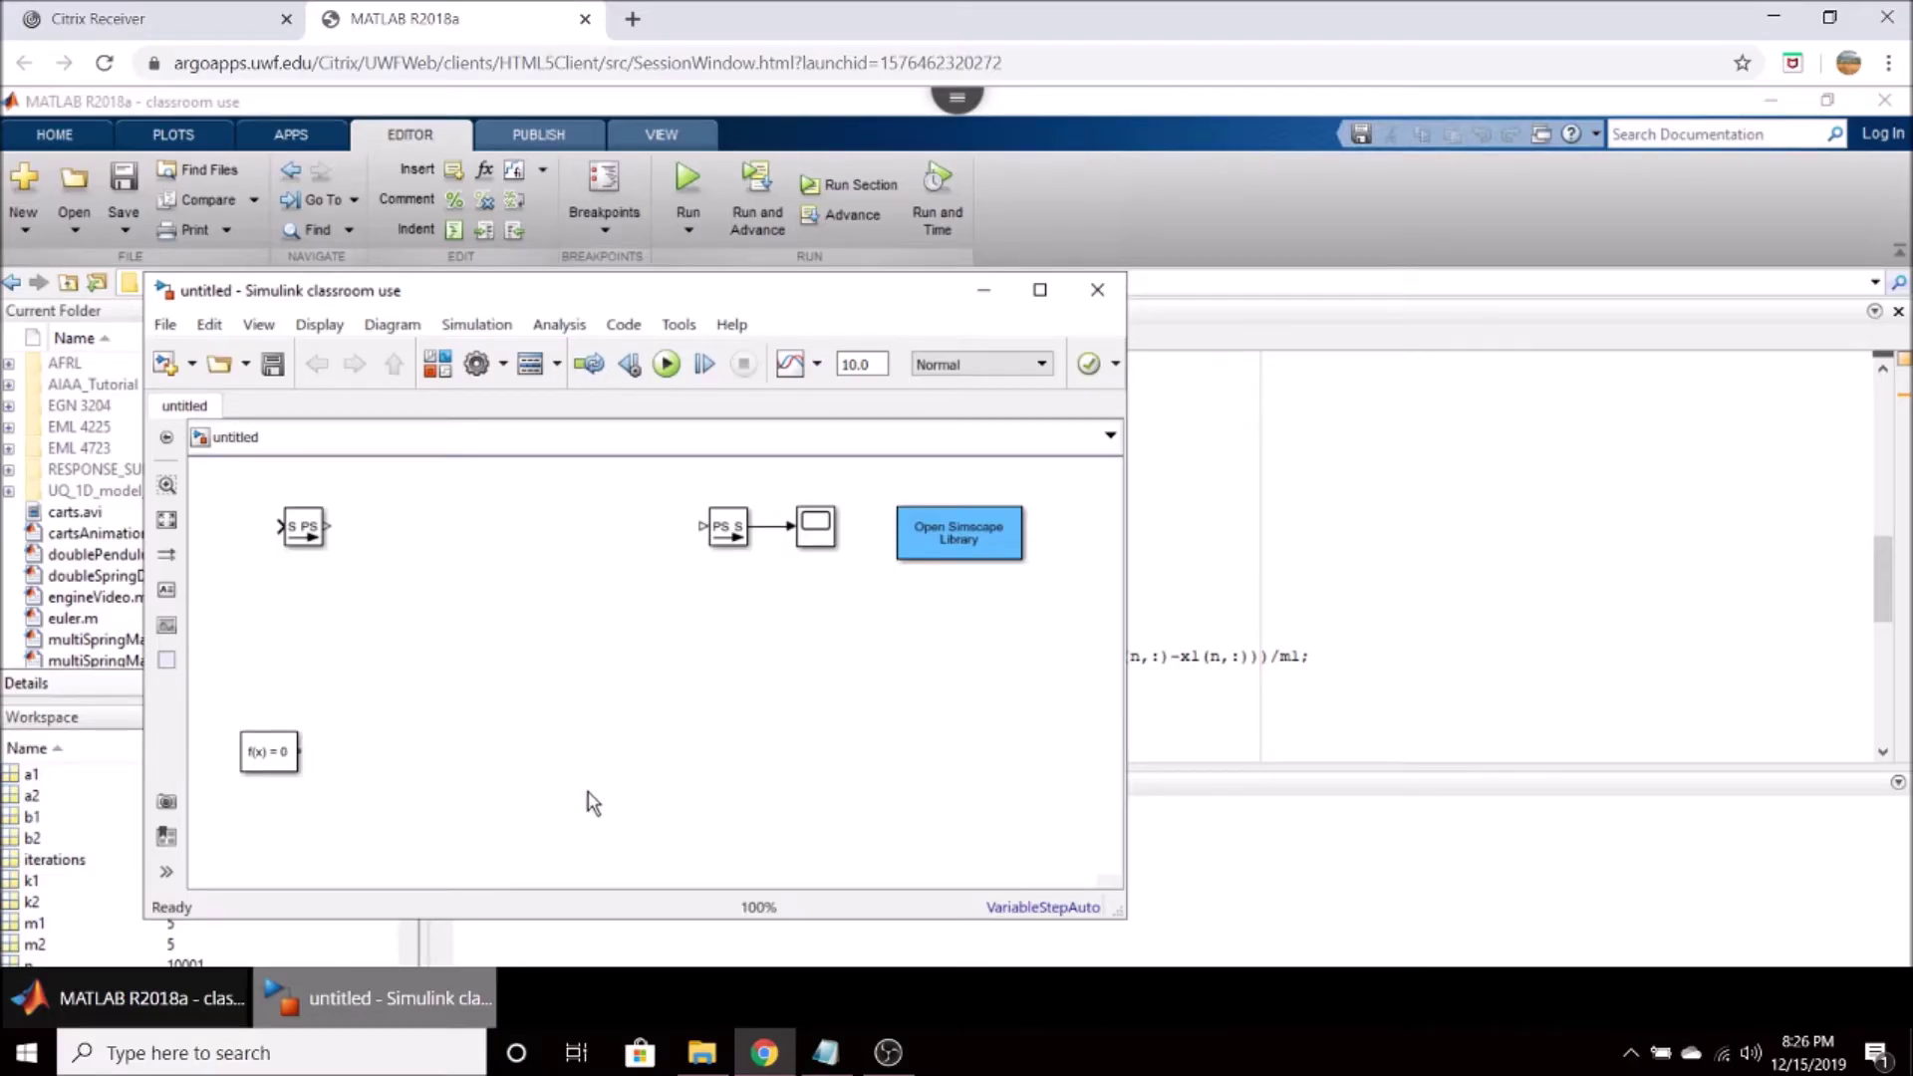
{"action": "left_click", "coordinate": [290, 539]}
Open the Simscape library from the starter block and move it beside the model.
{"action": "left_click", "coordinate": [719, 530]}
{"action": "left_click", "coordinate": [939, 558]}
{"action": "left_click", "coordinate": [900, 666]}
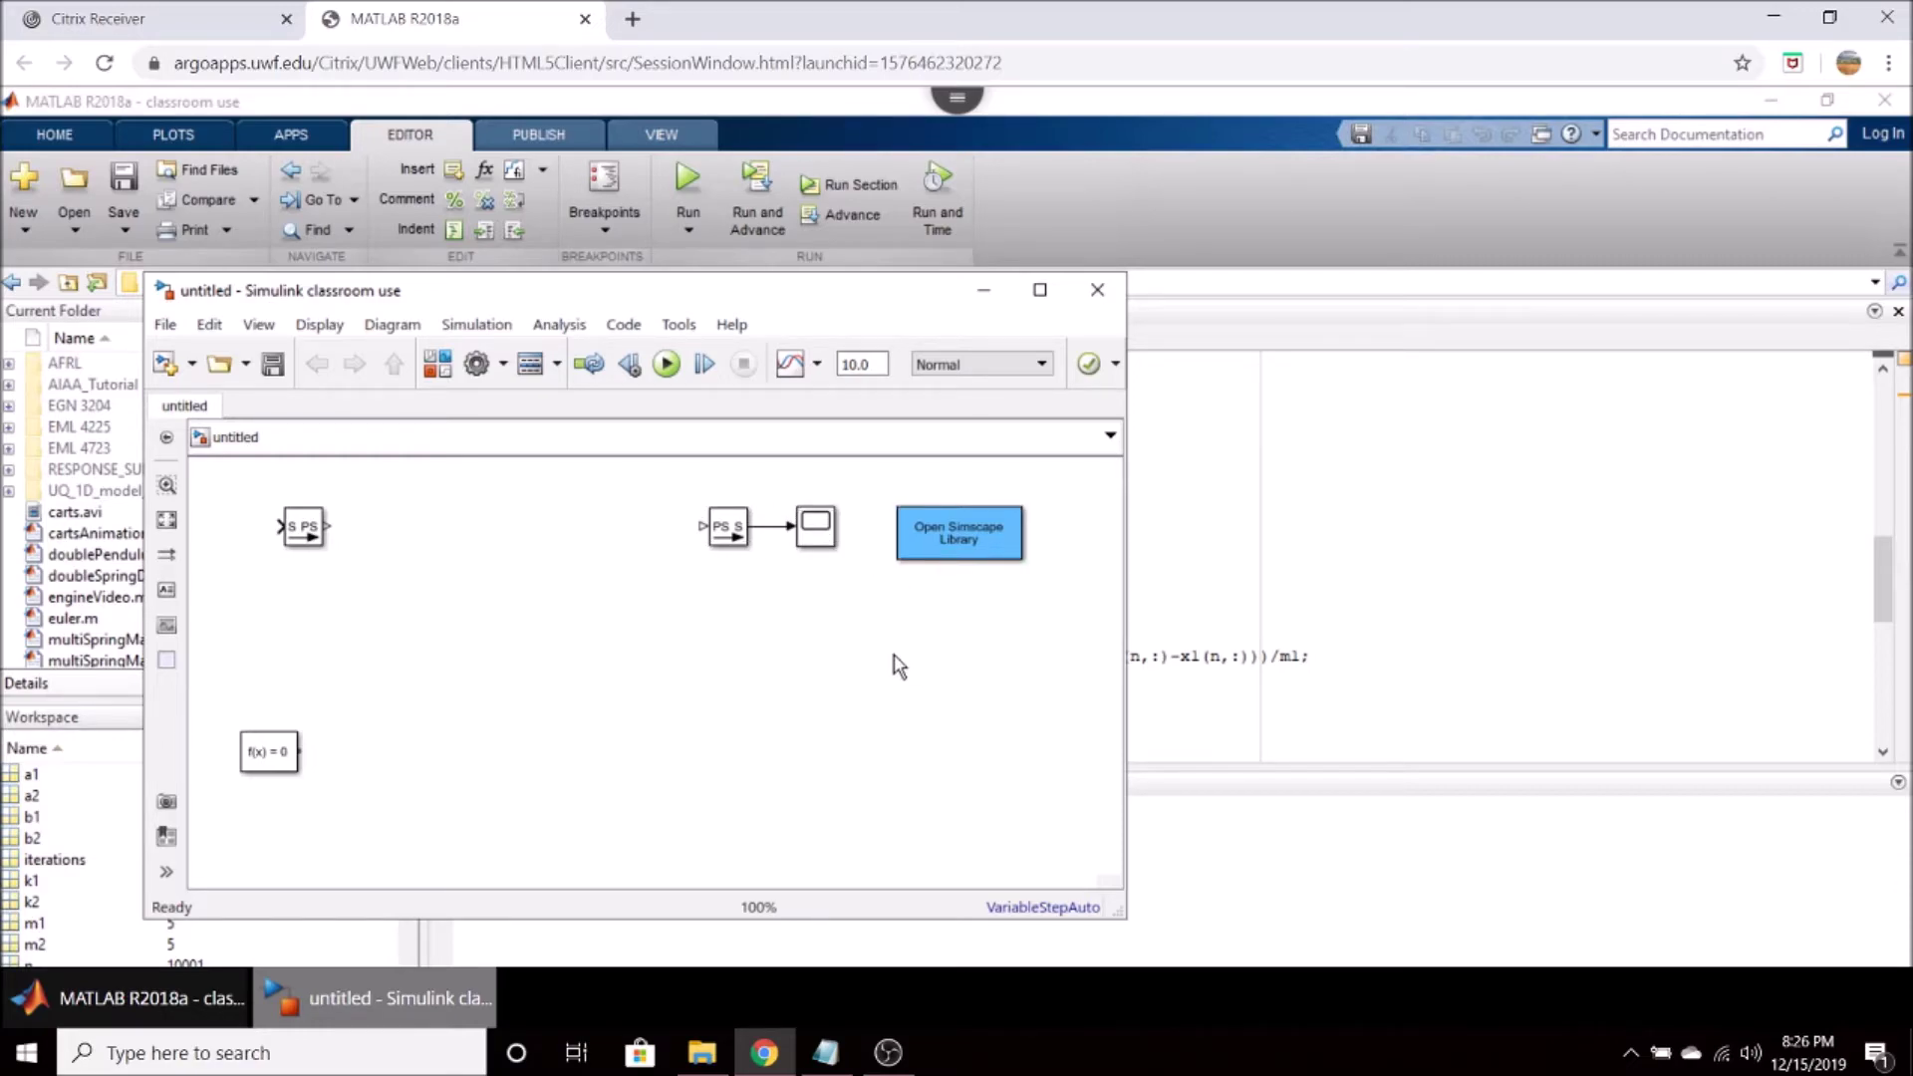
{"action": "double_click", "coordinate": [947, 553]}
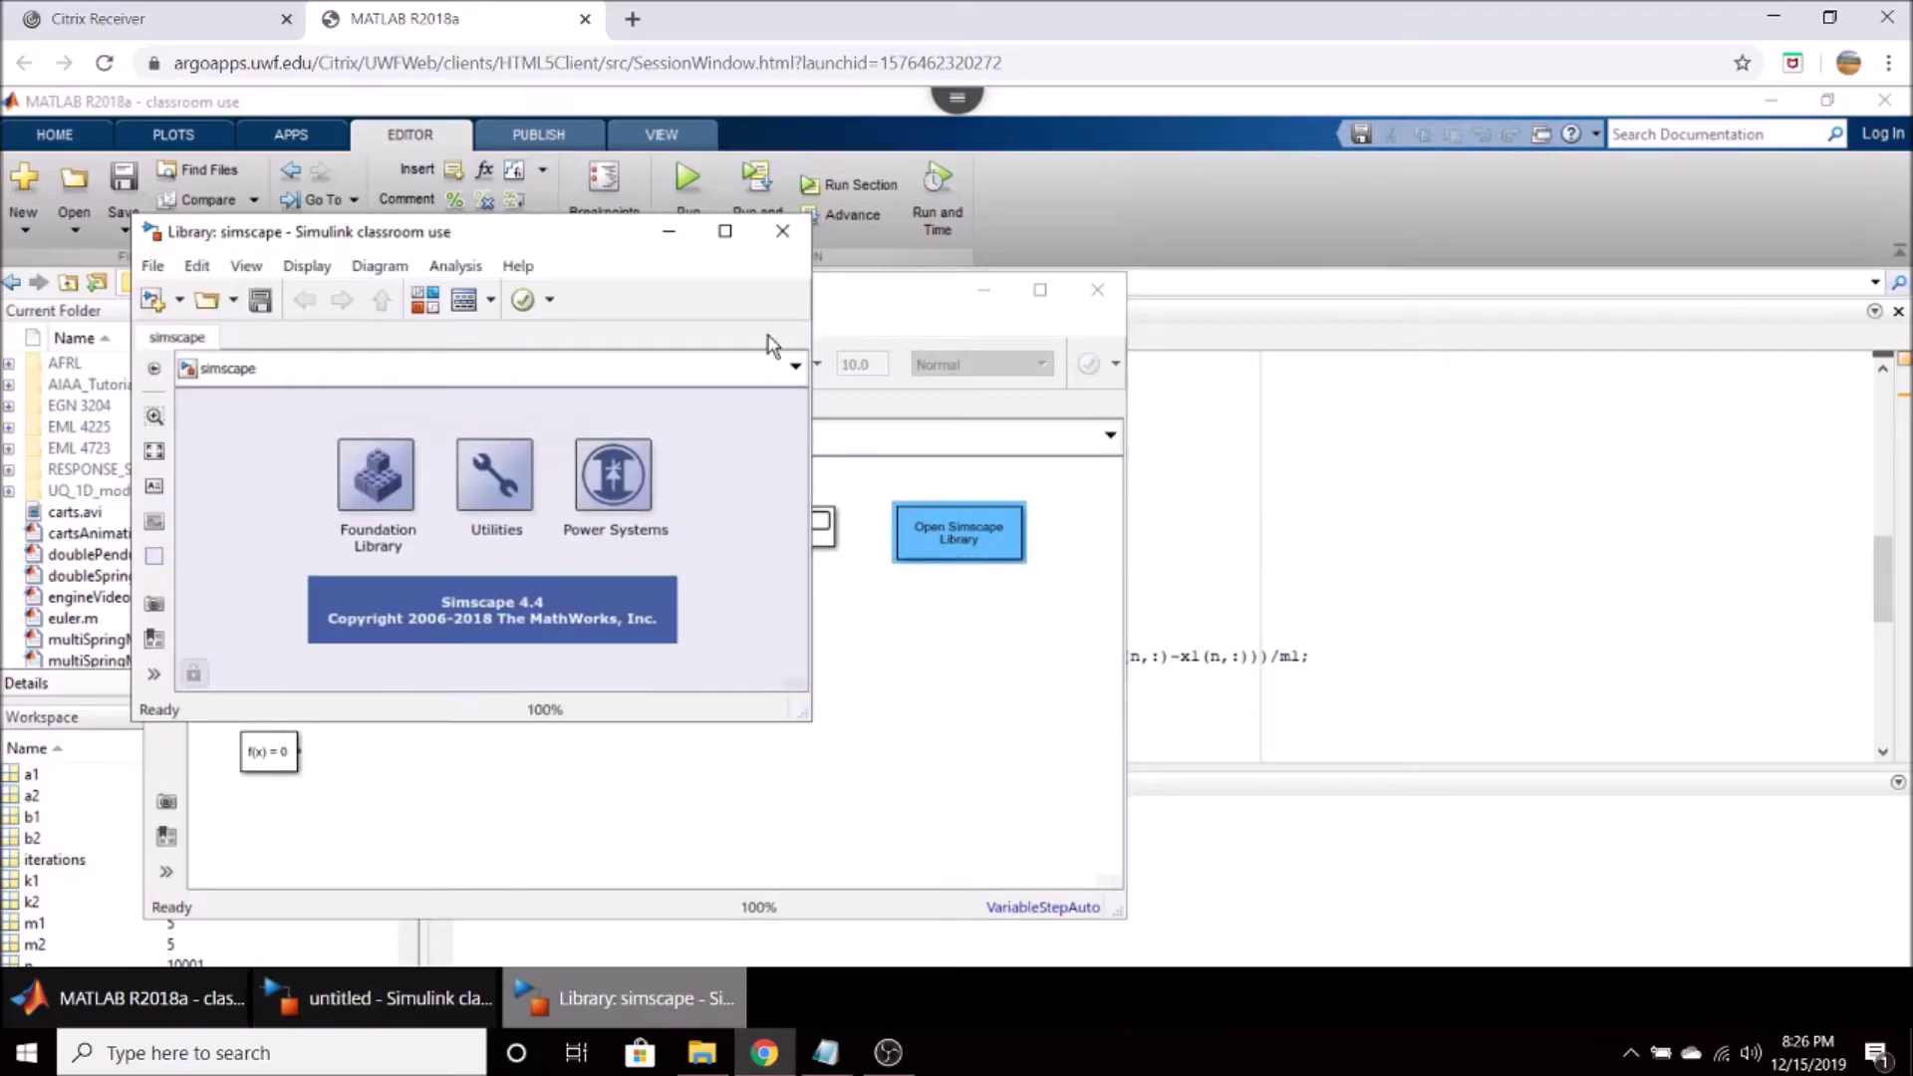
{"action": "left_click_drag", "start_coordinate": [573, 247], "coordinate": [1641, 261]}
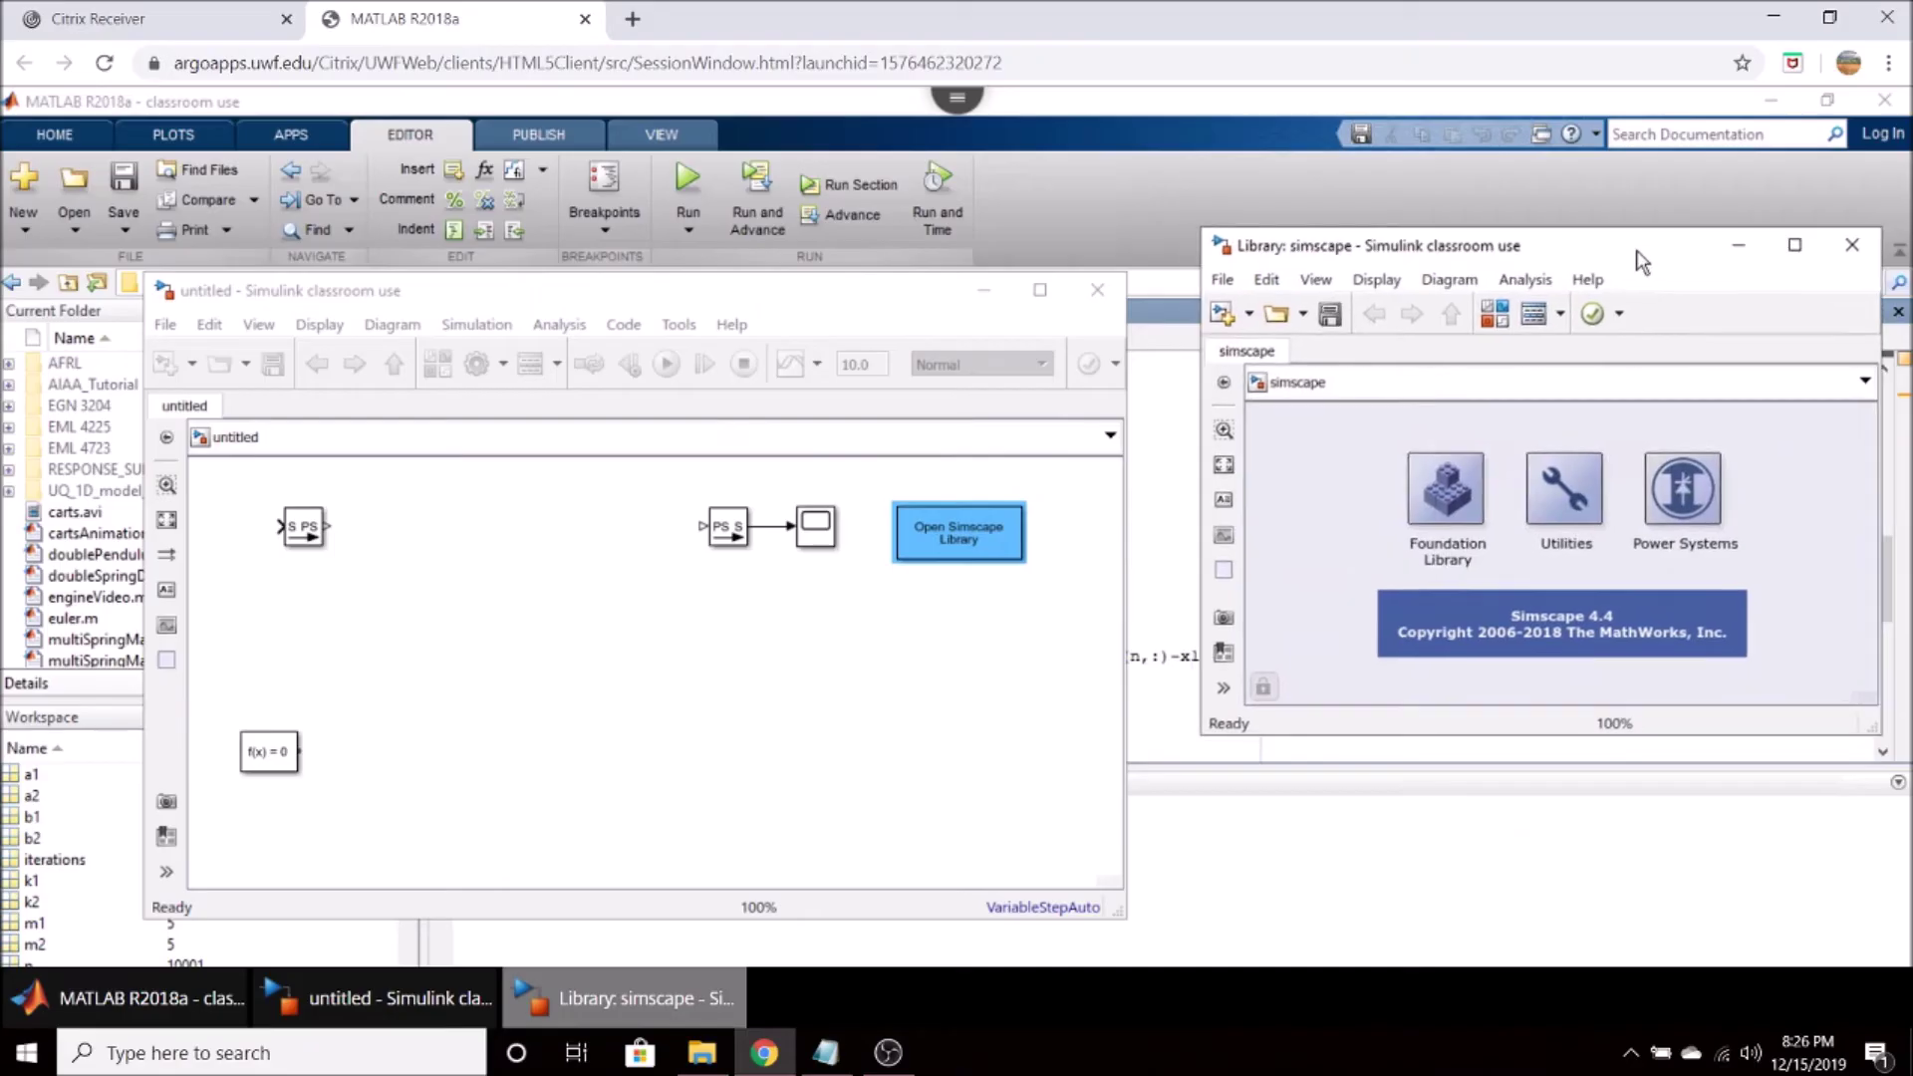
Browse Foundation Library > Mechanical > Translational Elements, keeping the library window to the right.
{"action": "double_click", "coordinate": [1457, 500]}
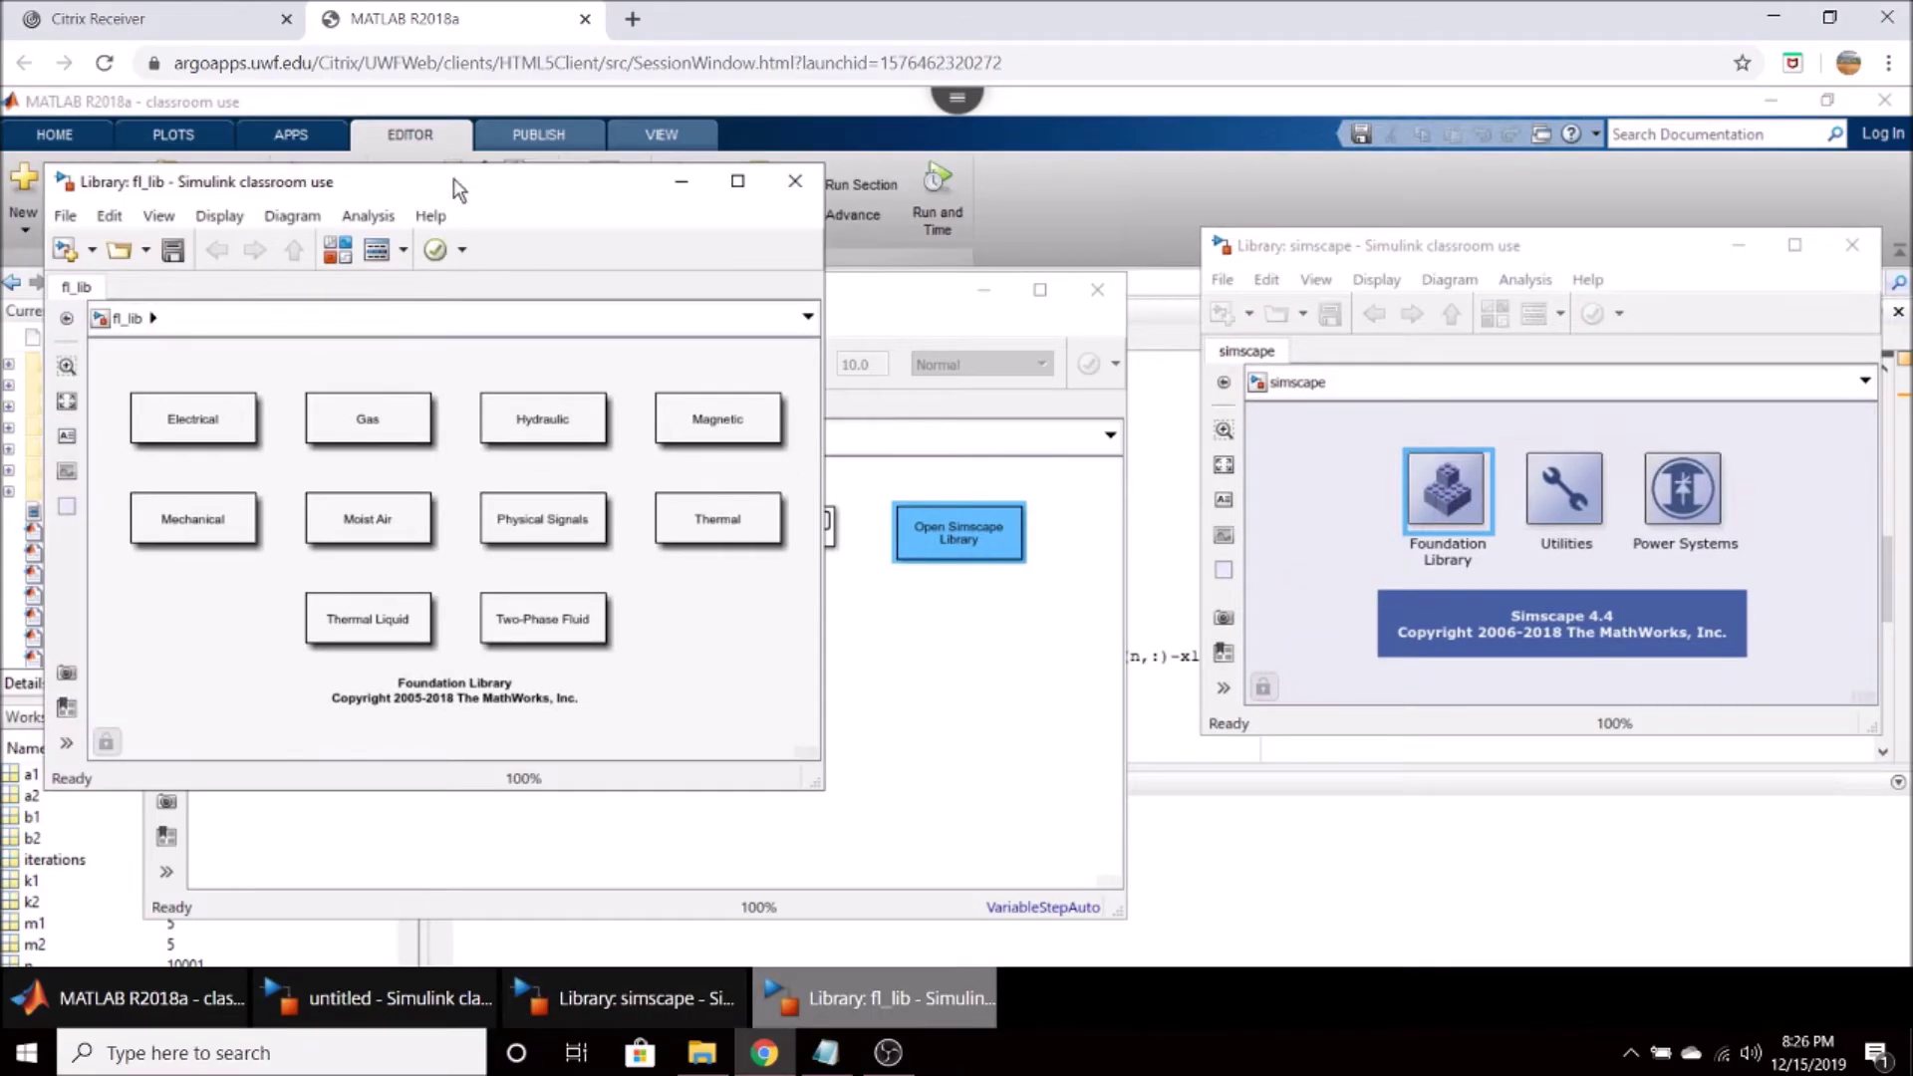
{"action": "left_click_drag", "start_coordinate": [459, 194], "coordinate": [1549, 183]}
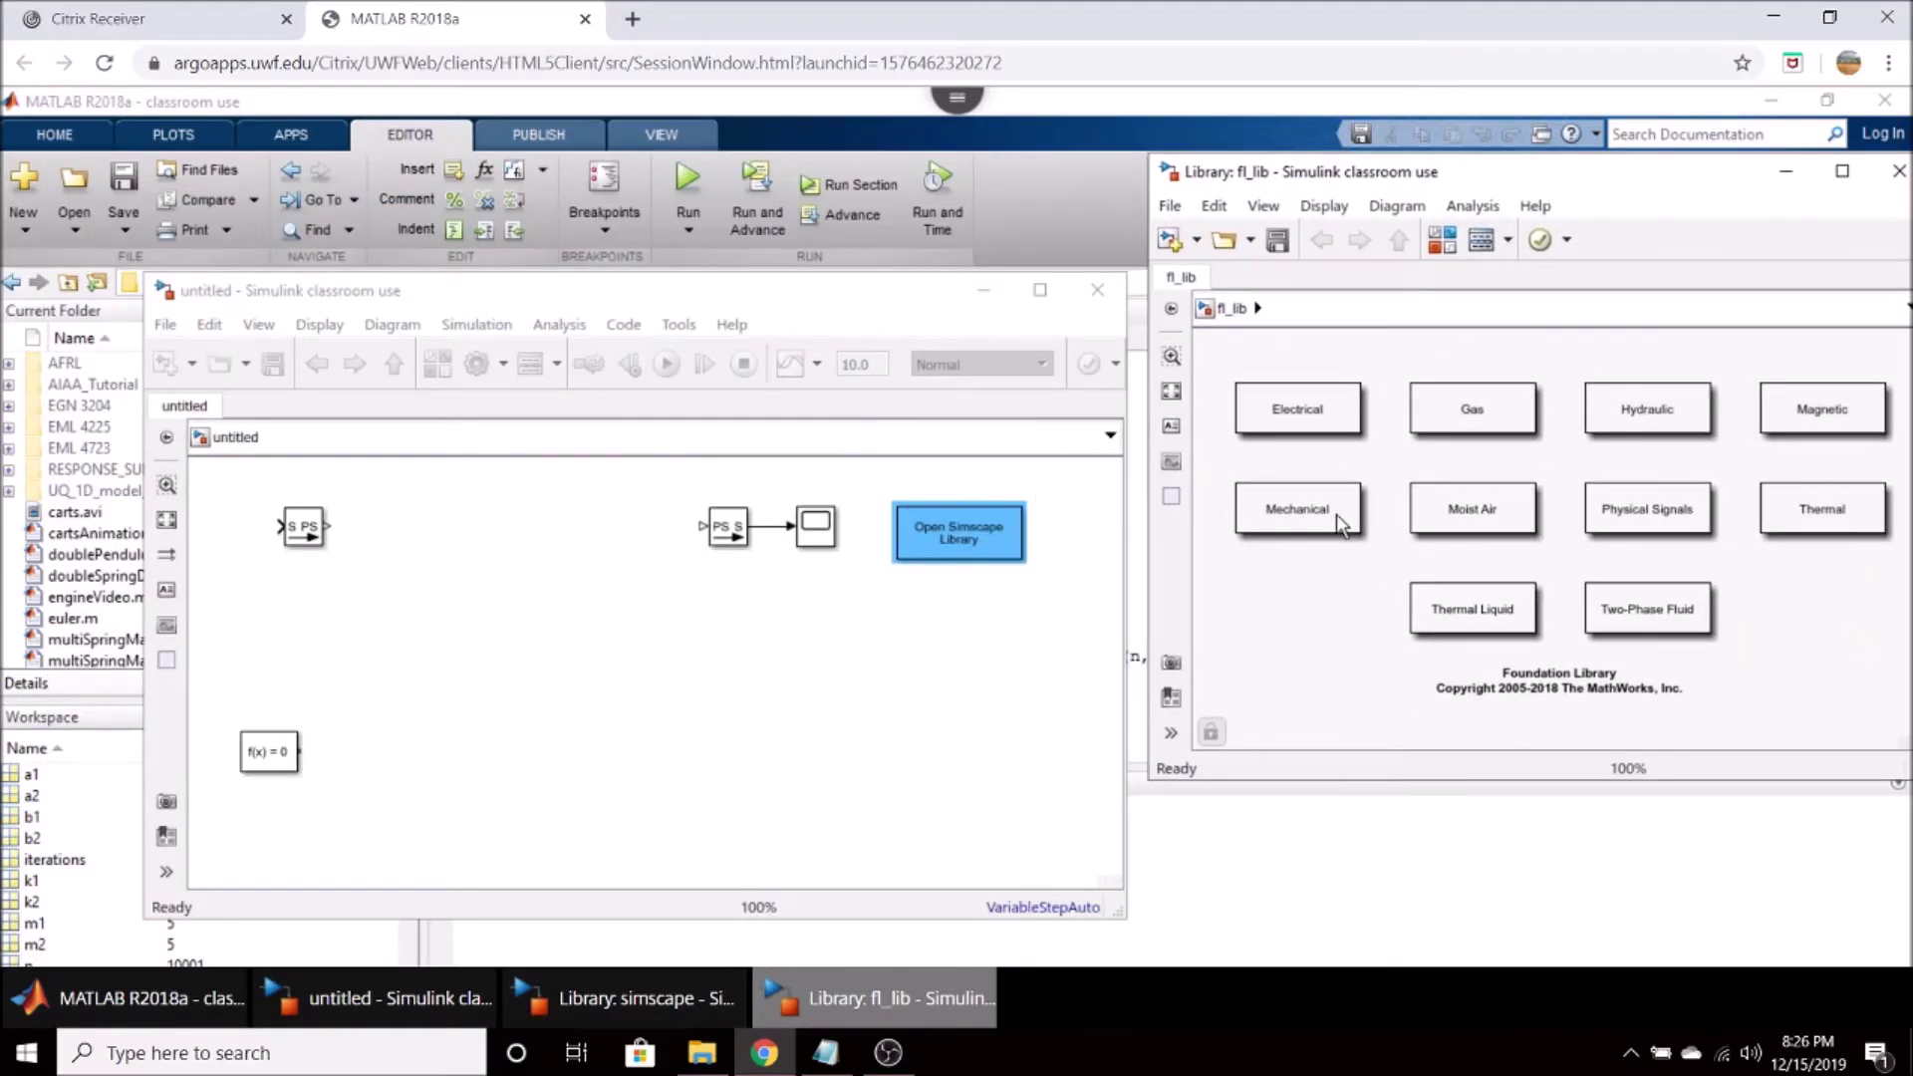
{"action": "double_click", "coordinate": [1297, 509]}
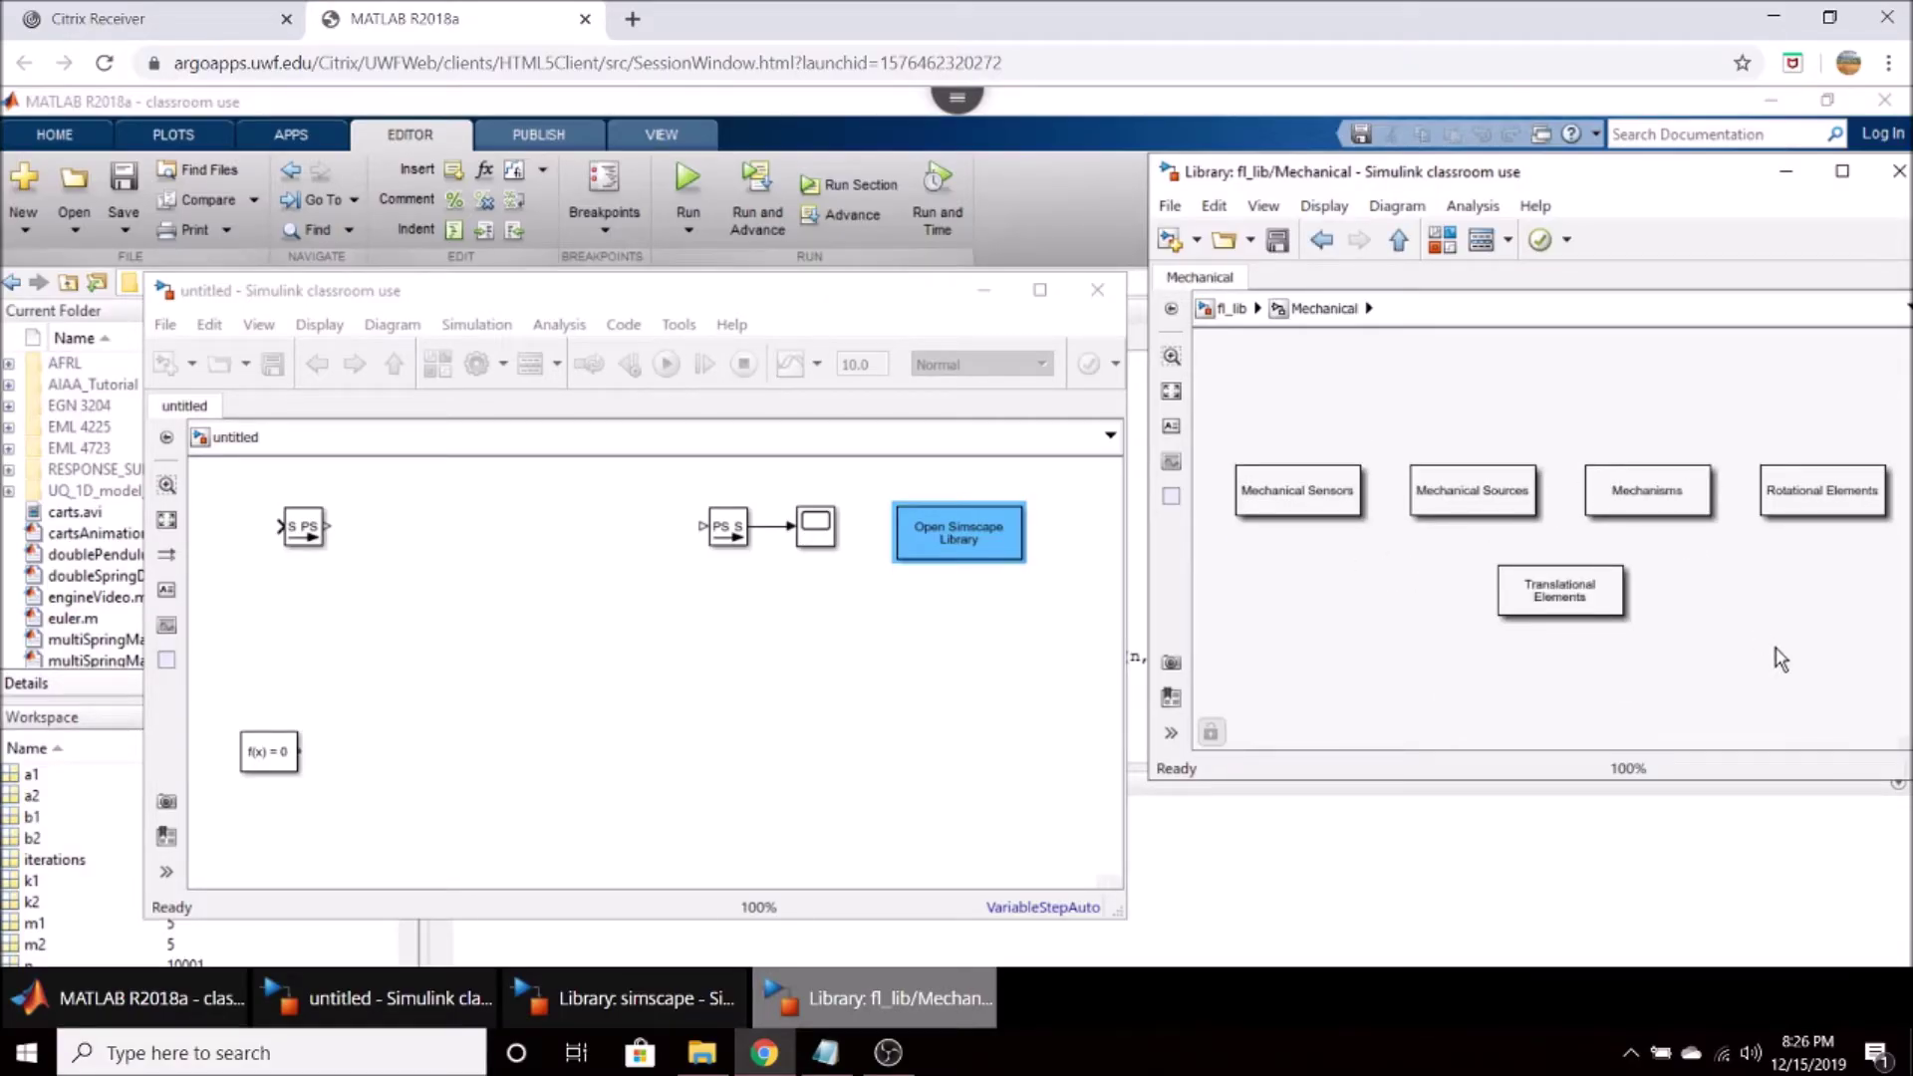
{"action": "double_click", "coordinate": [1606, 601]}
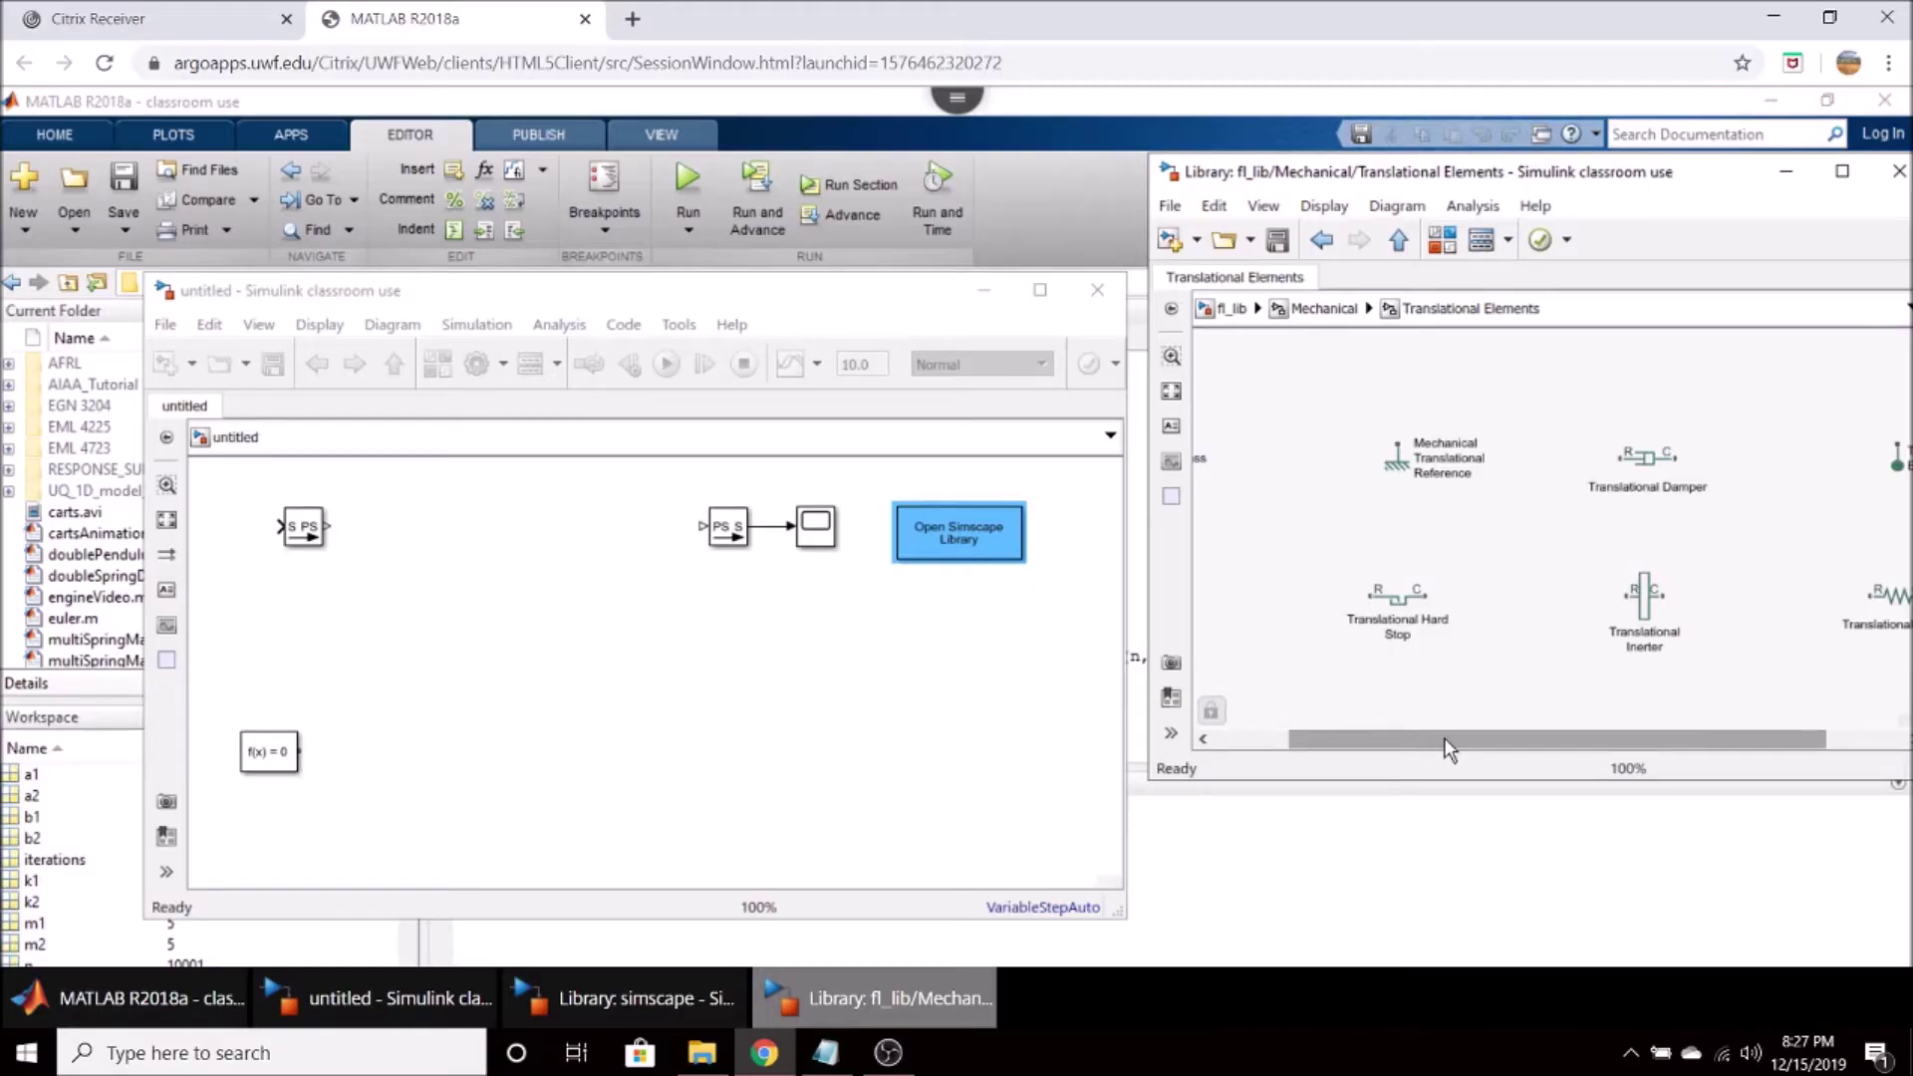
Add a Mechanical Translational Reference on the left and rotate it clockwise.
{"action": "left_click", "coordinate": [1399, 461]}
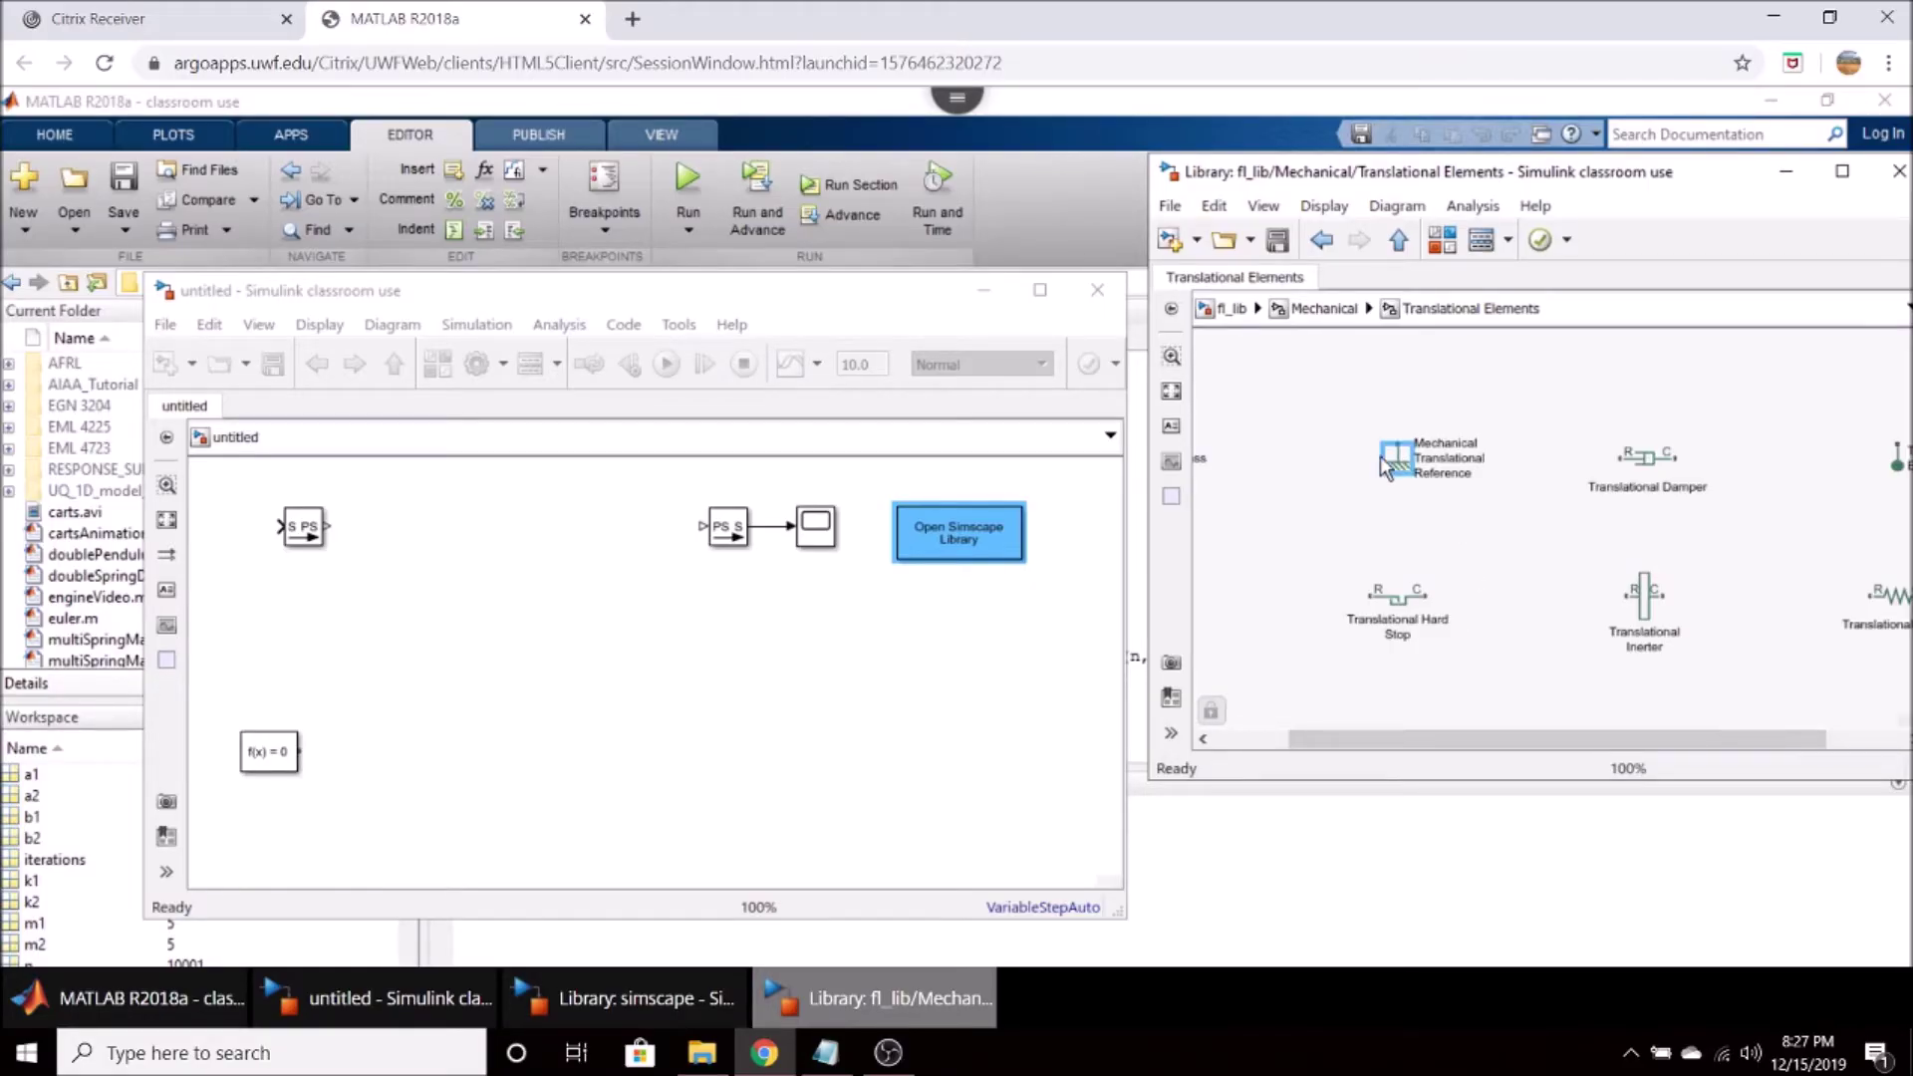
{"action": "left_click_drag", "start_coordinate": [1399, 461], "coordinate": [362, 653]}
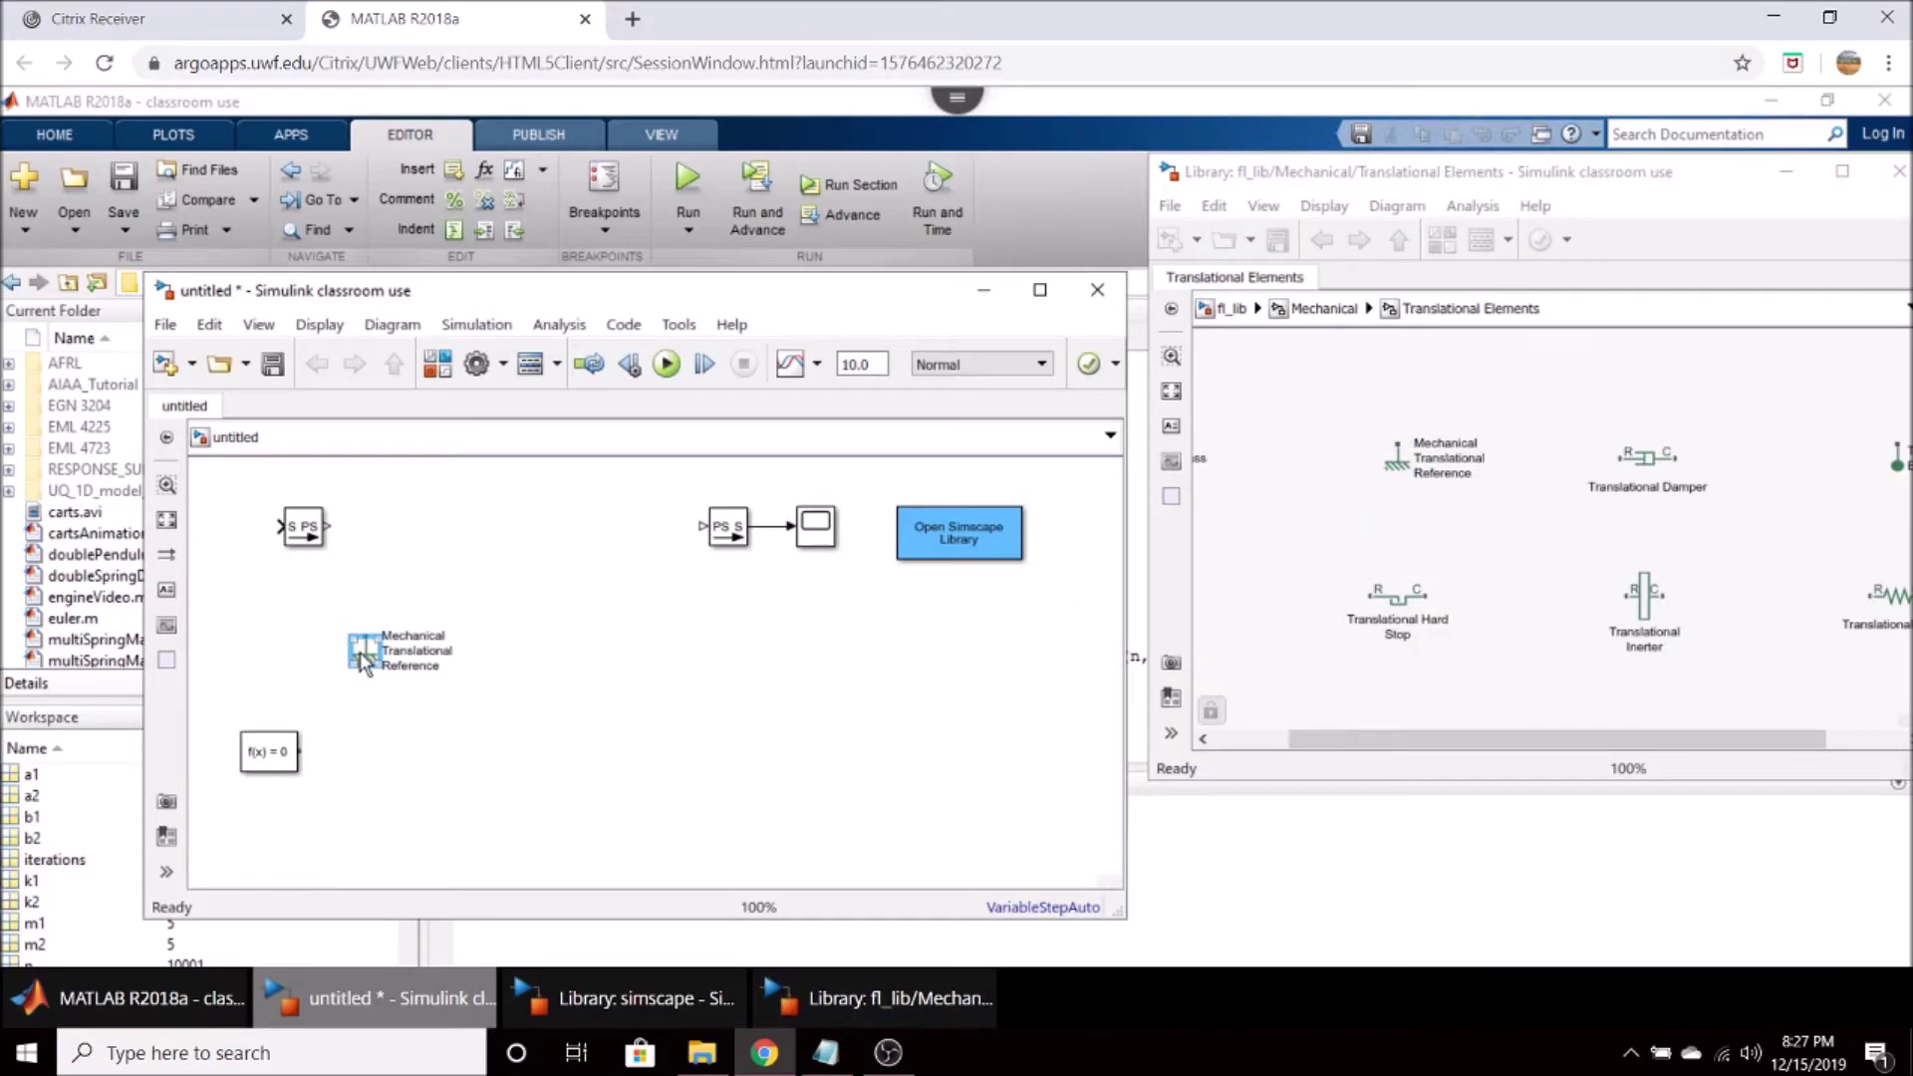
{"action": "right_click", "coordinate": [360, 652]}
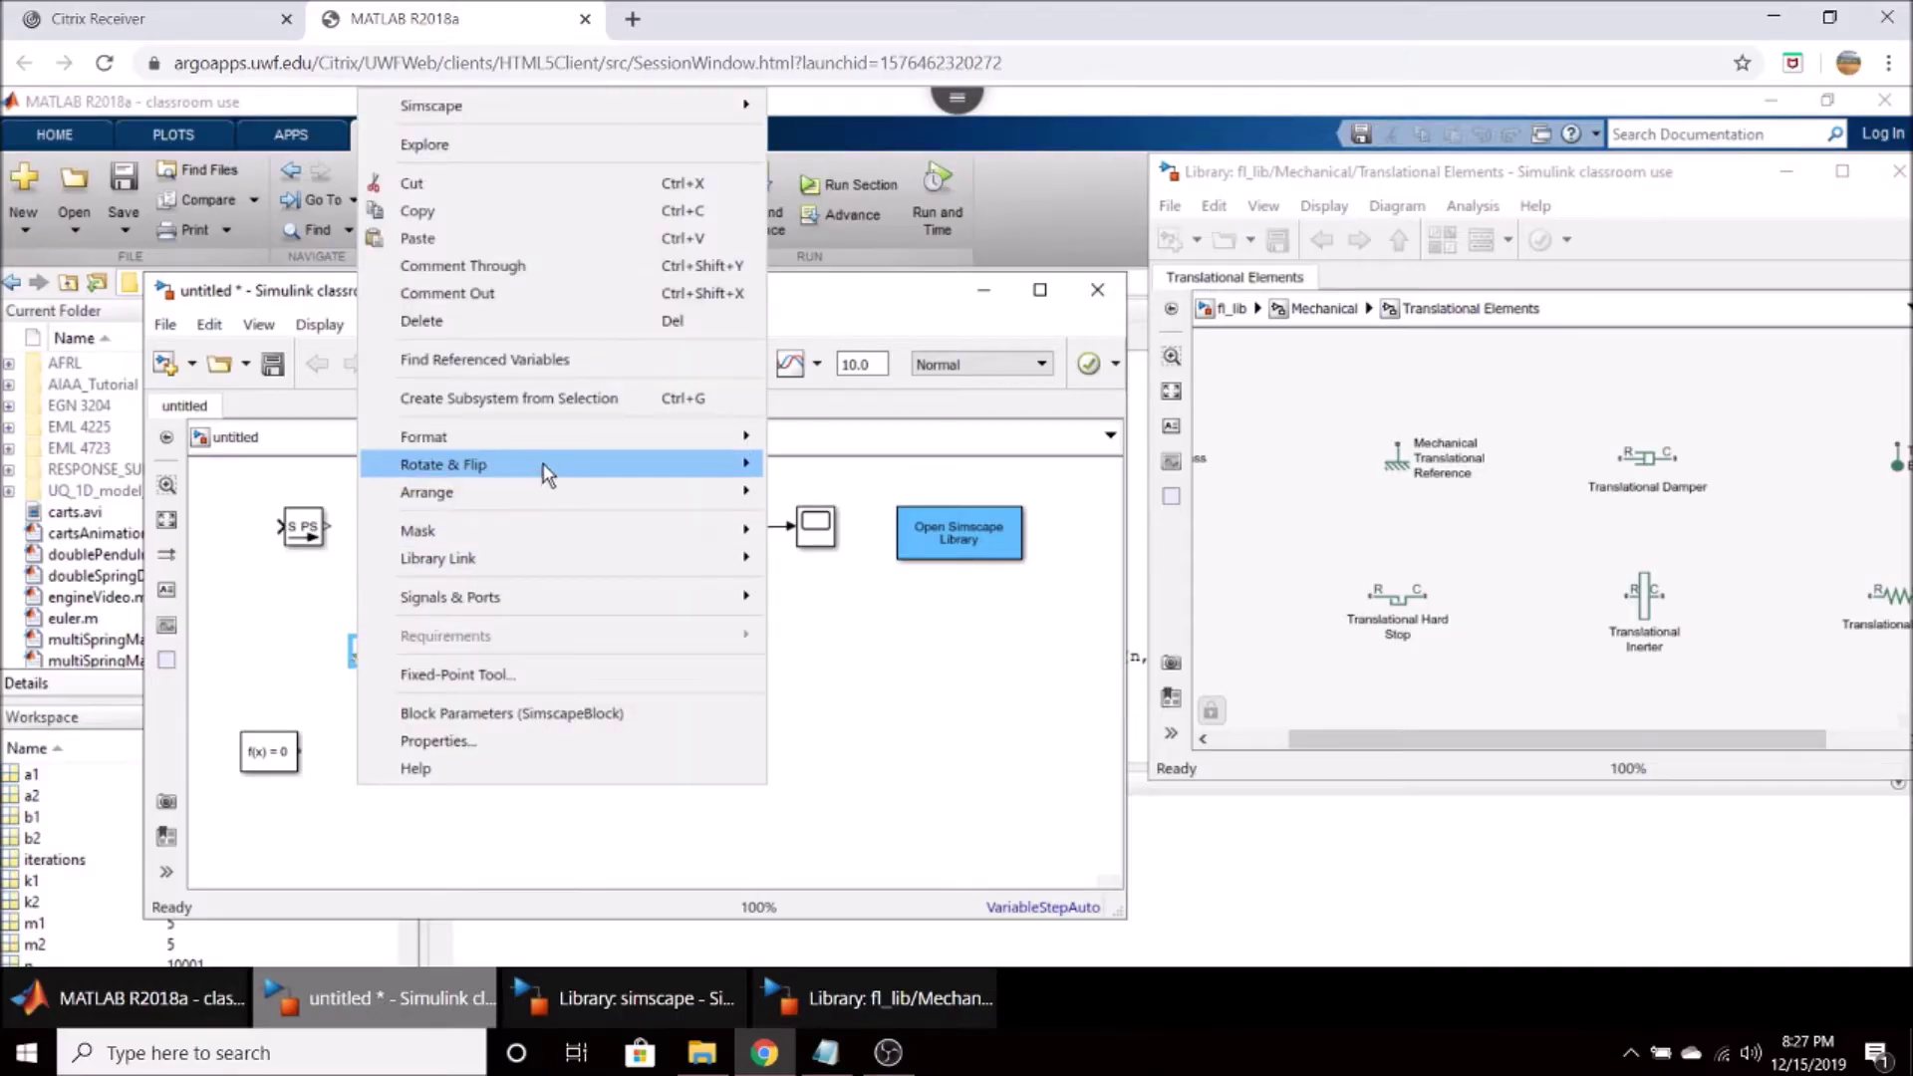
{"action": "mouse_move", "coordinate": [546, 473]}
{"action": "left_click", "coordinate": [795, 462]}
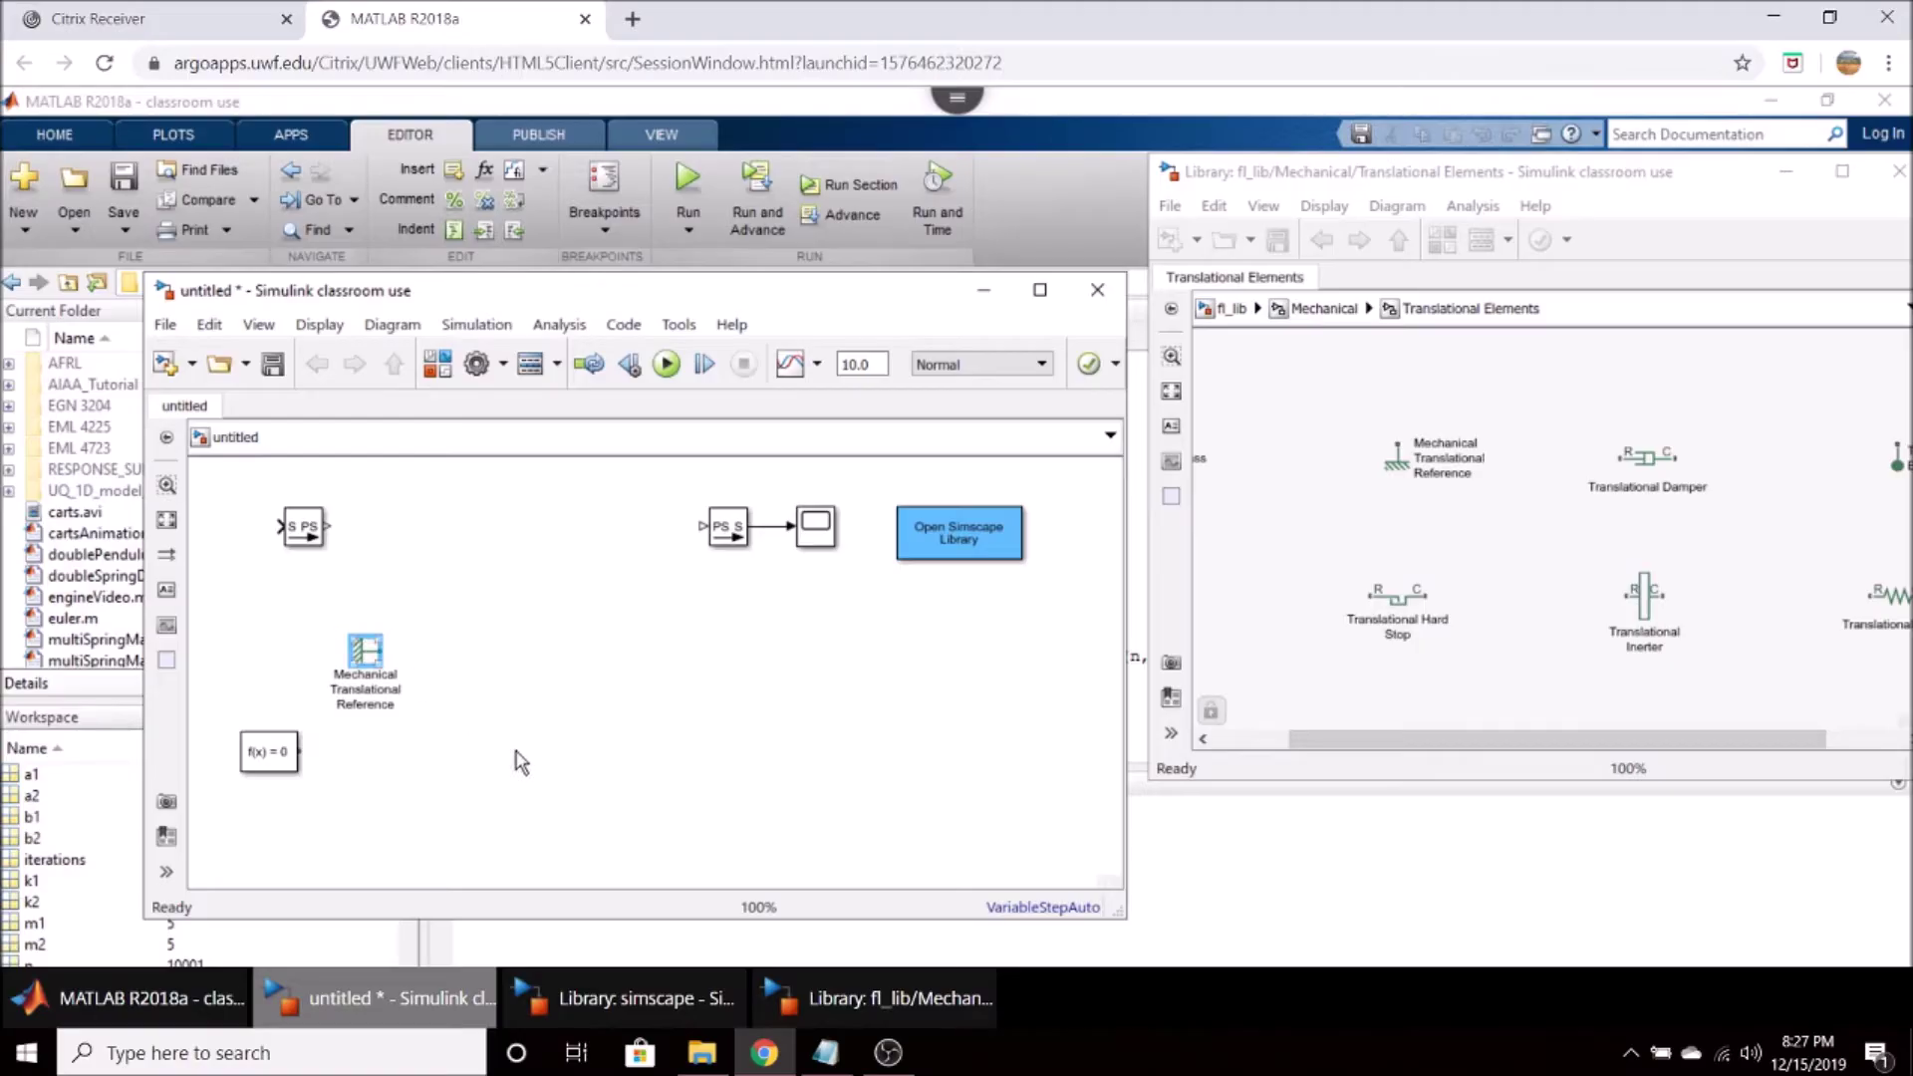
Add a Translational Damper, Translational Spring and Mass next to the reference.
{"action": "left_click", "coordinate": [1653, 465]}
{"action": "left_click_drag", "start_coordinate": [1653, 466], "coordinate": [511, 612]}
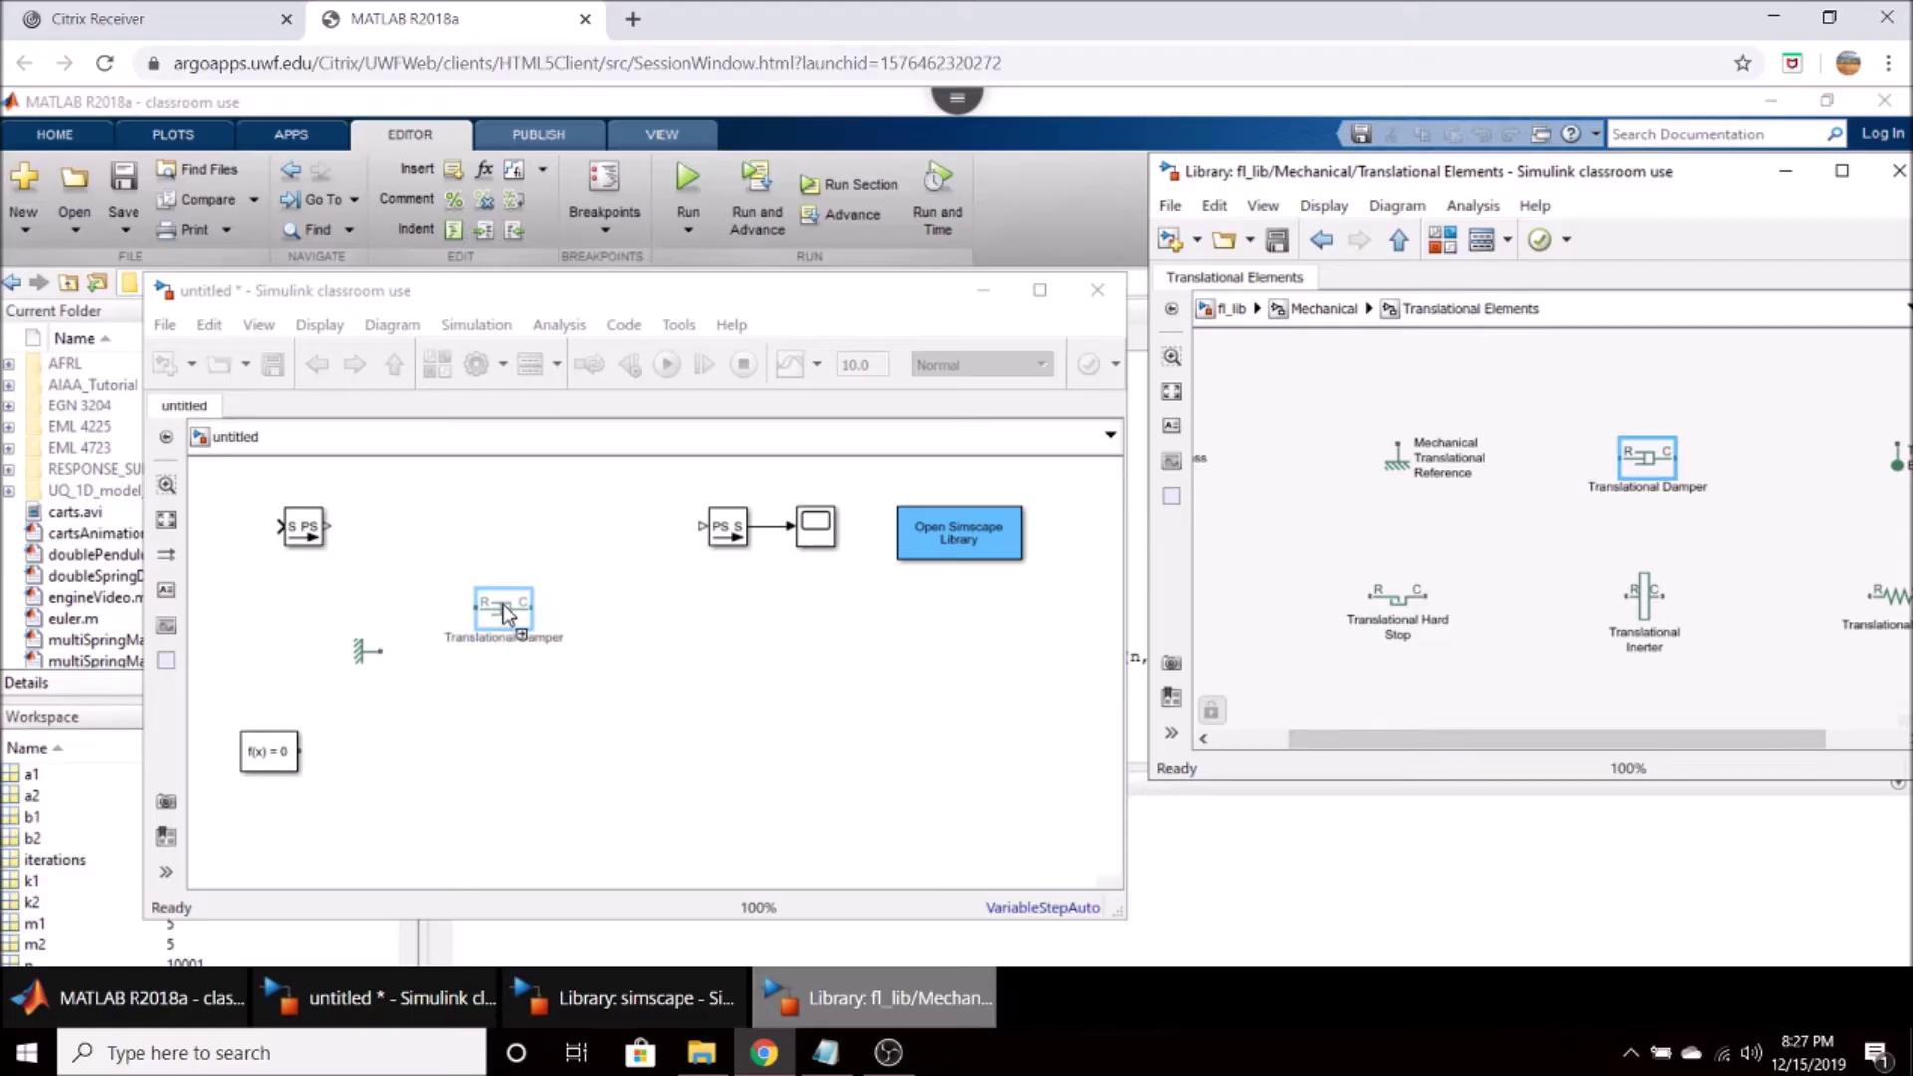
{"action": "left_click", "coordinate": [958, 788]}
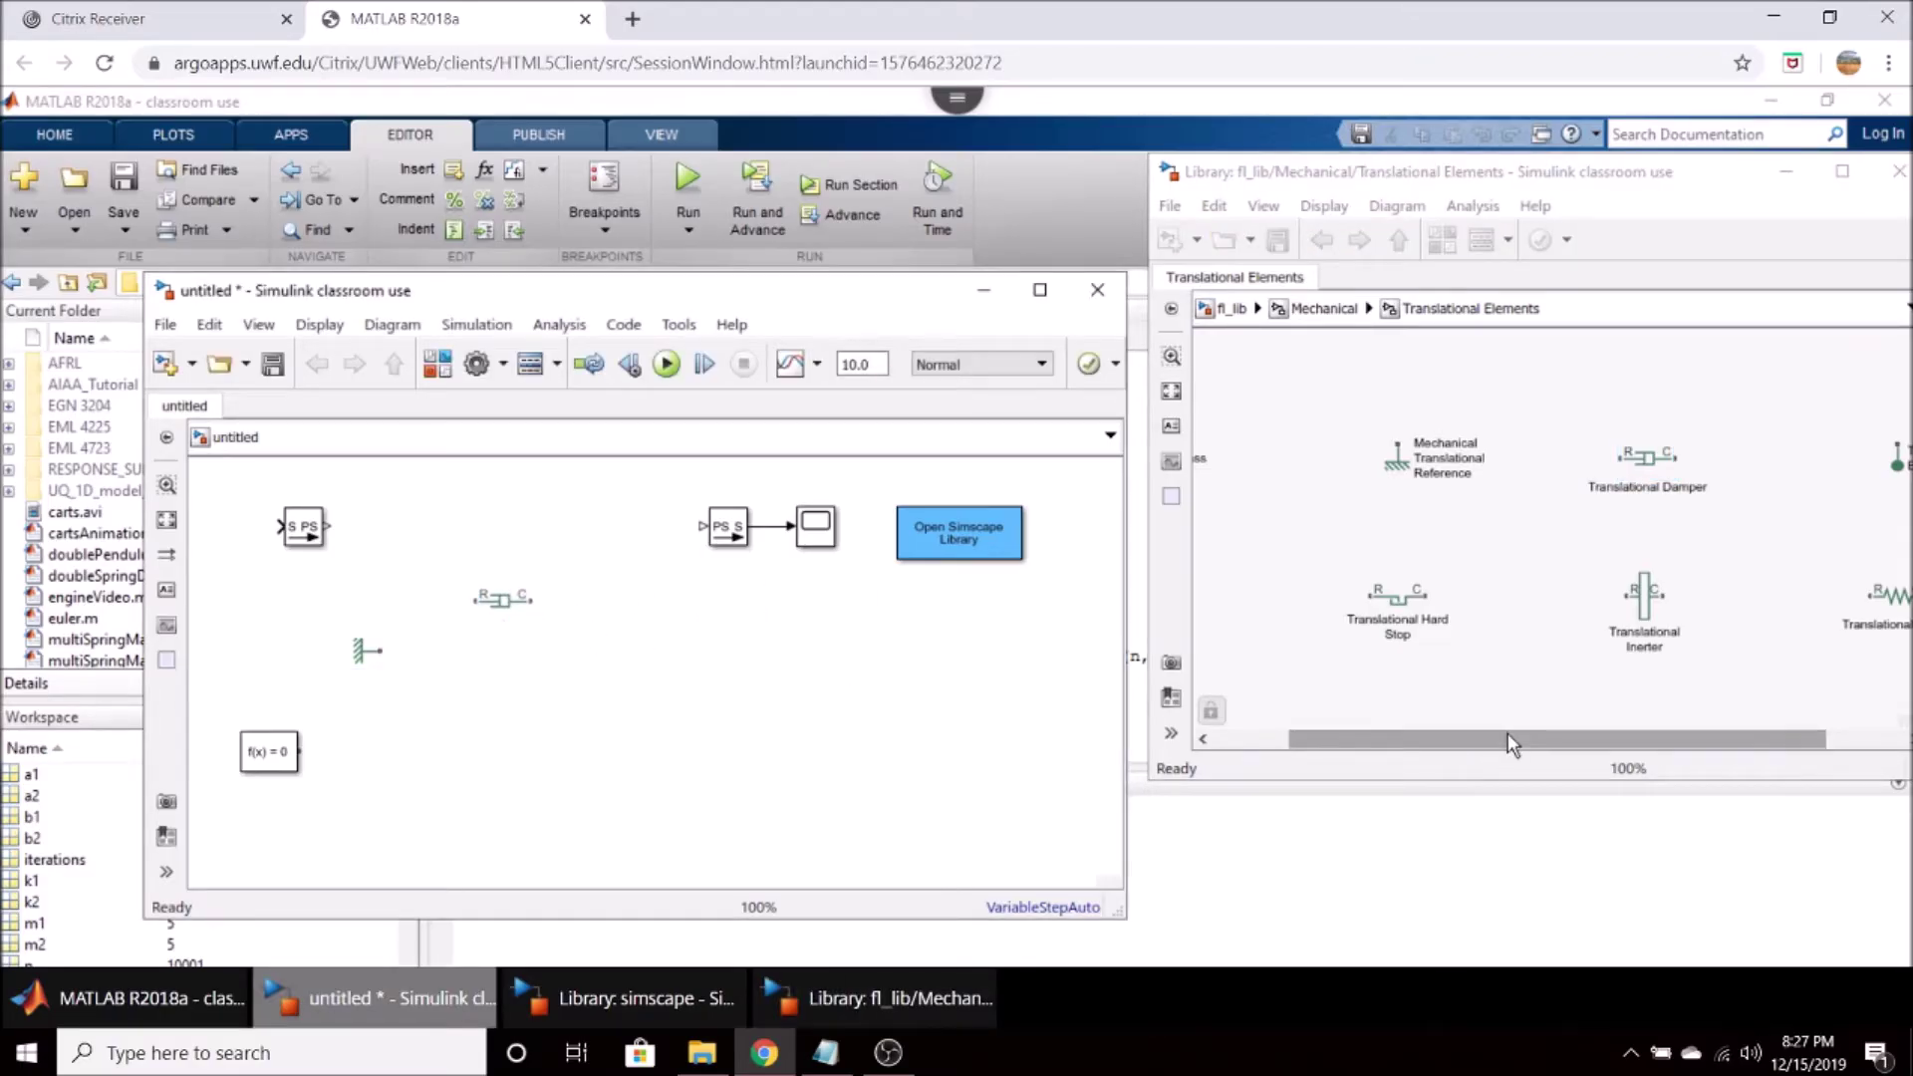
{"action": "left_click_drag", "start_coordinate": [1508, 742], "coordinate": [1644, 743]}
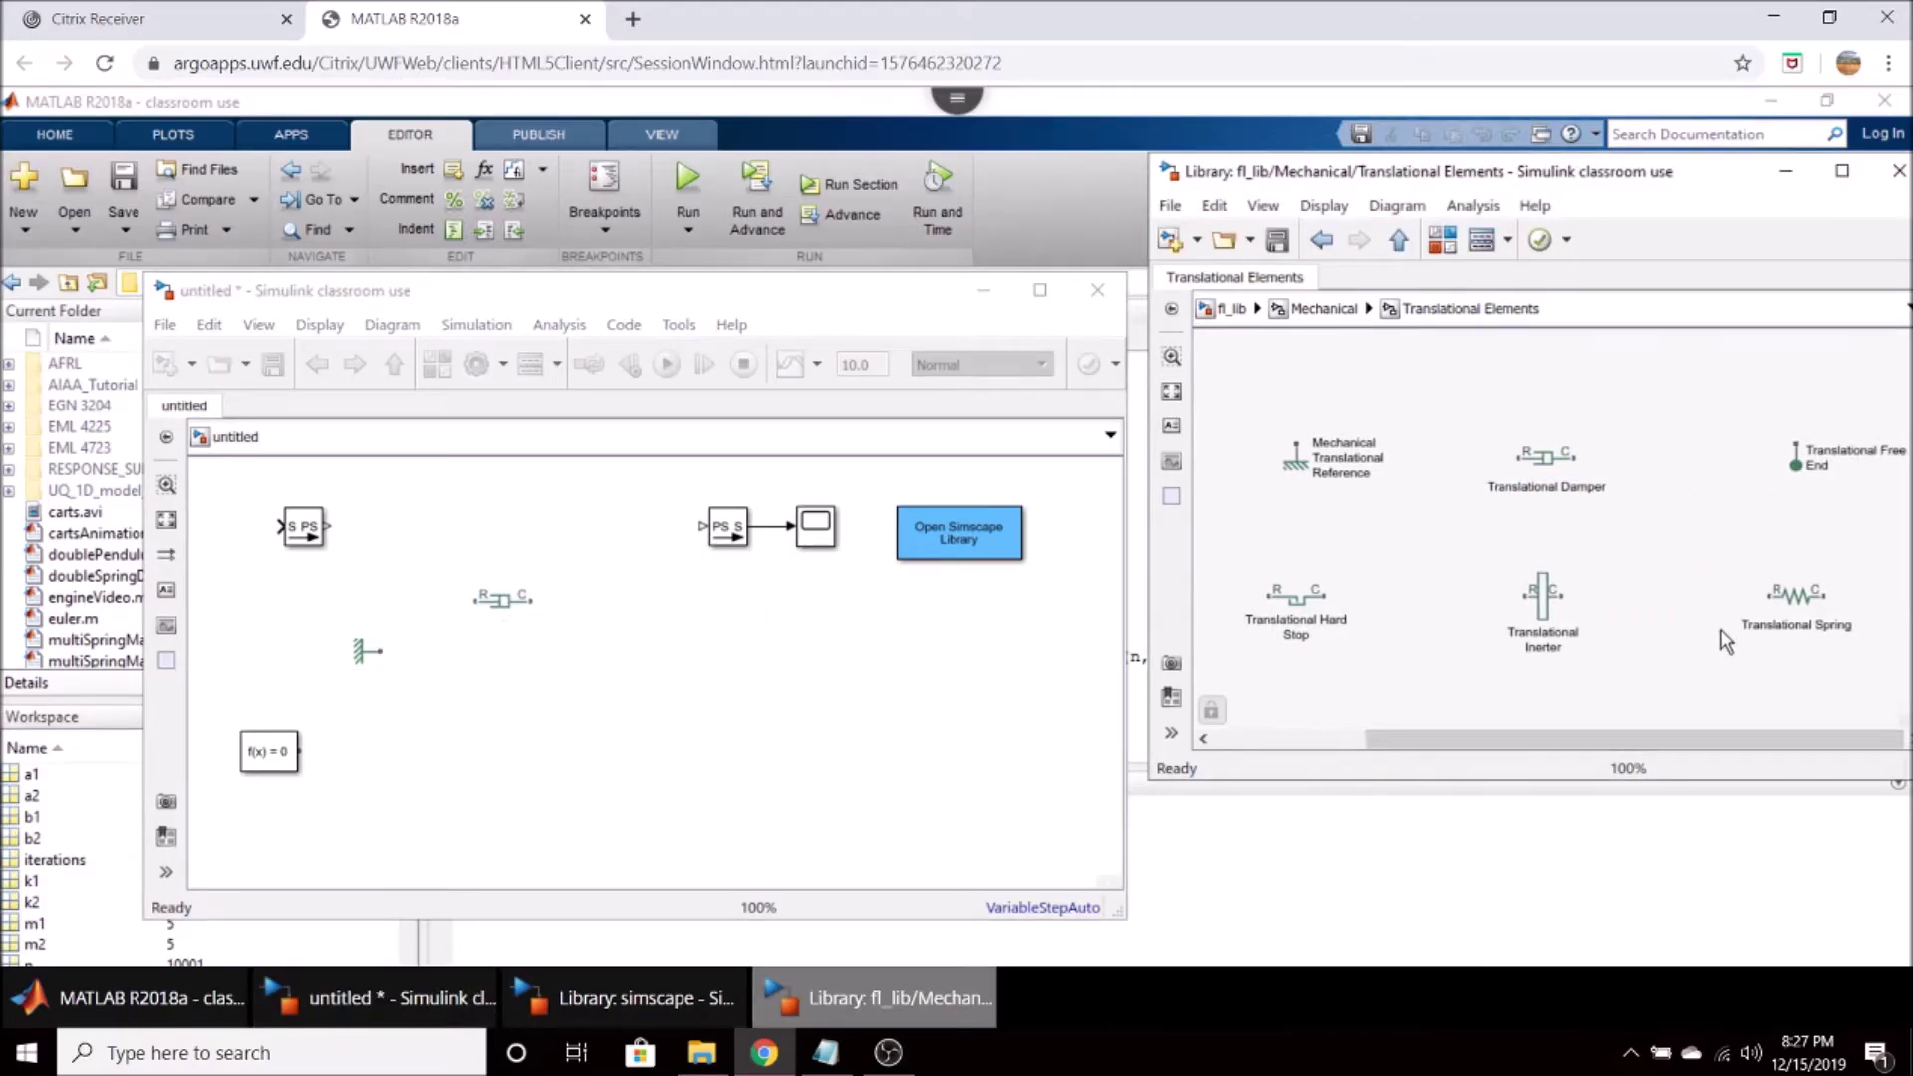
{"action": "left_click_drag", "start_coordinate": [1794, 598], "coordinate": [487, 661]}
{"action": "left_click_drag", "start_coordinate": [1634, 739], "coordinate": [1480, 738]}
{"action": "left_click_drag", "start_coordinate": [1273, 488], "coordinate": [626, 647]}
Select the damper, spring and mass together and copy them.
{"action": "left_click", "coordinate": [585, 764]}
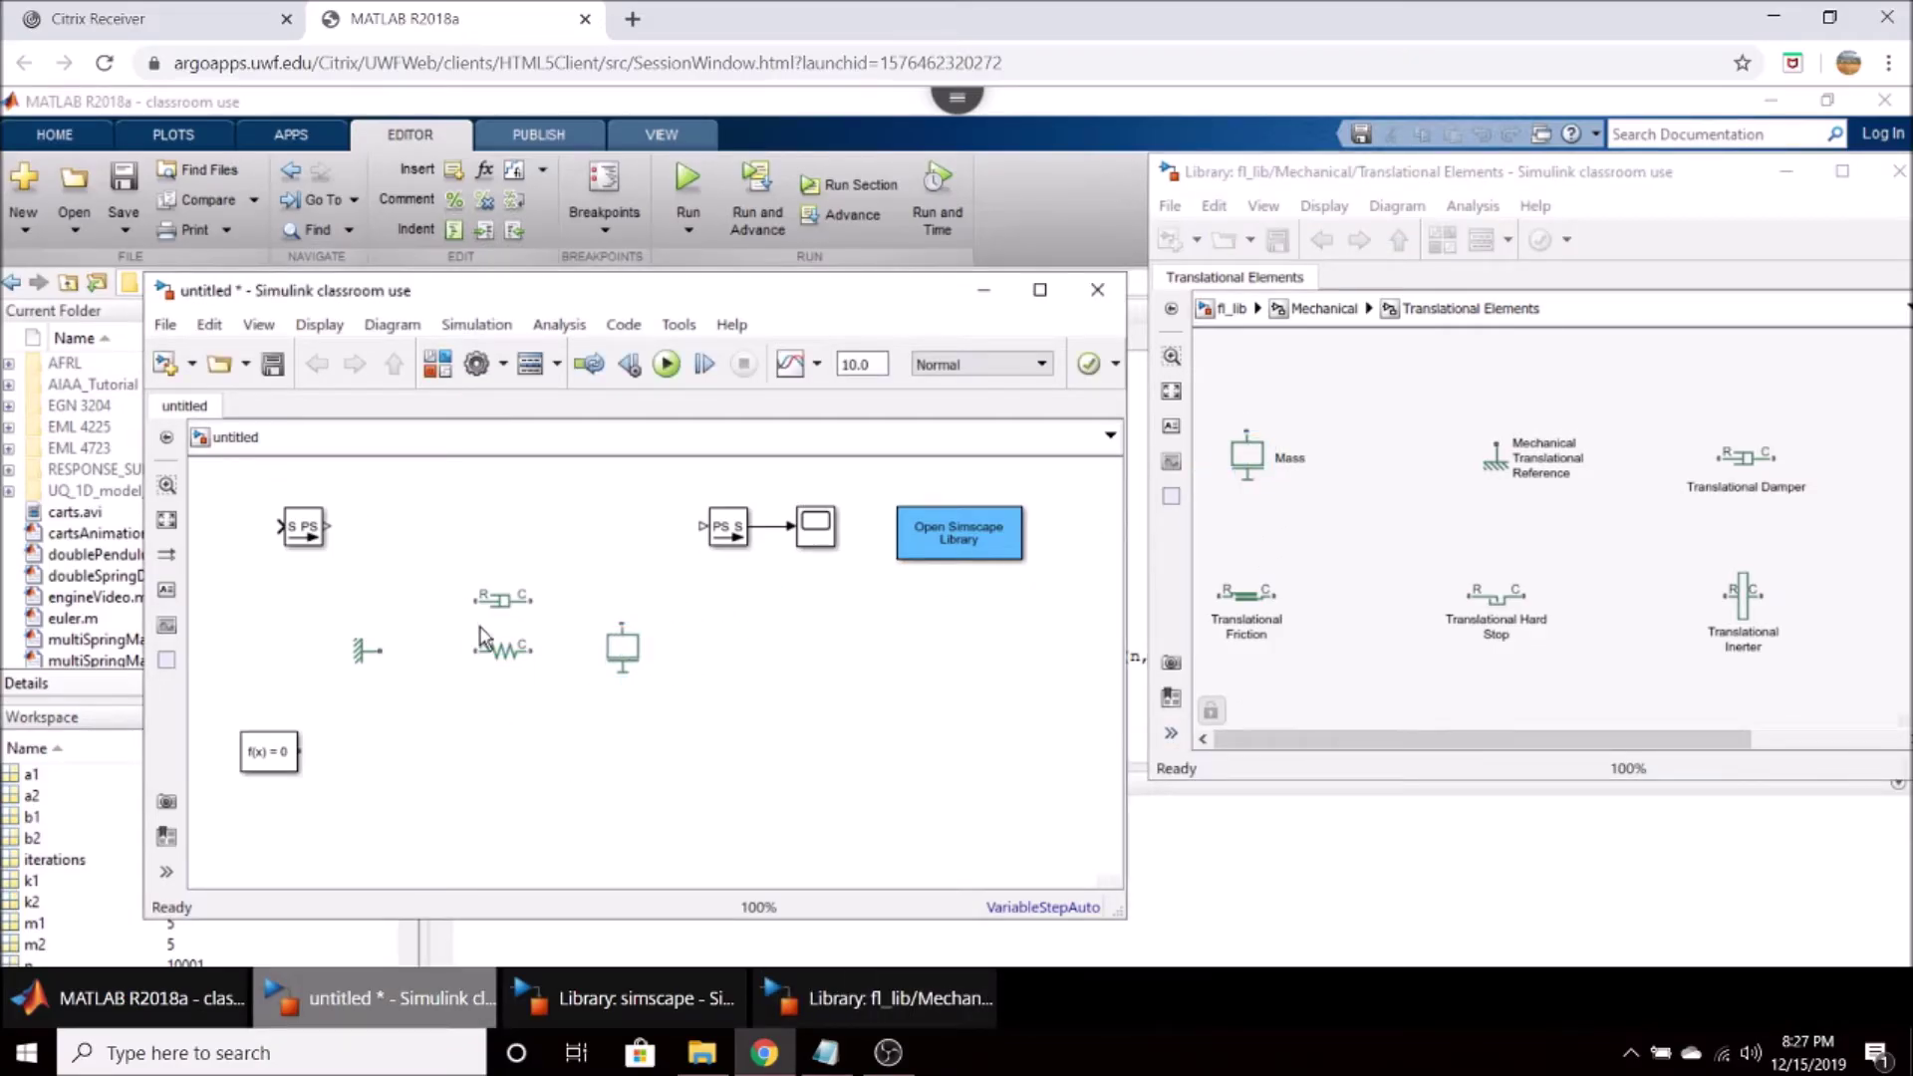
{"action": "left_click_drag", "start_coordinate": [442, 564], "coordinate": [658, 682]}
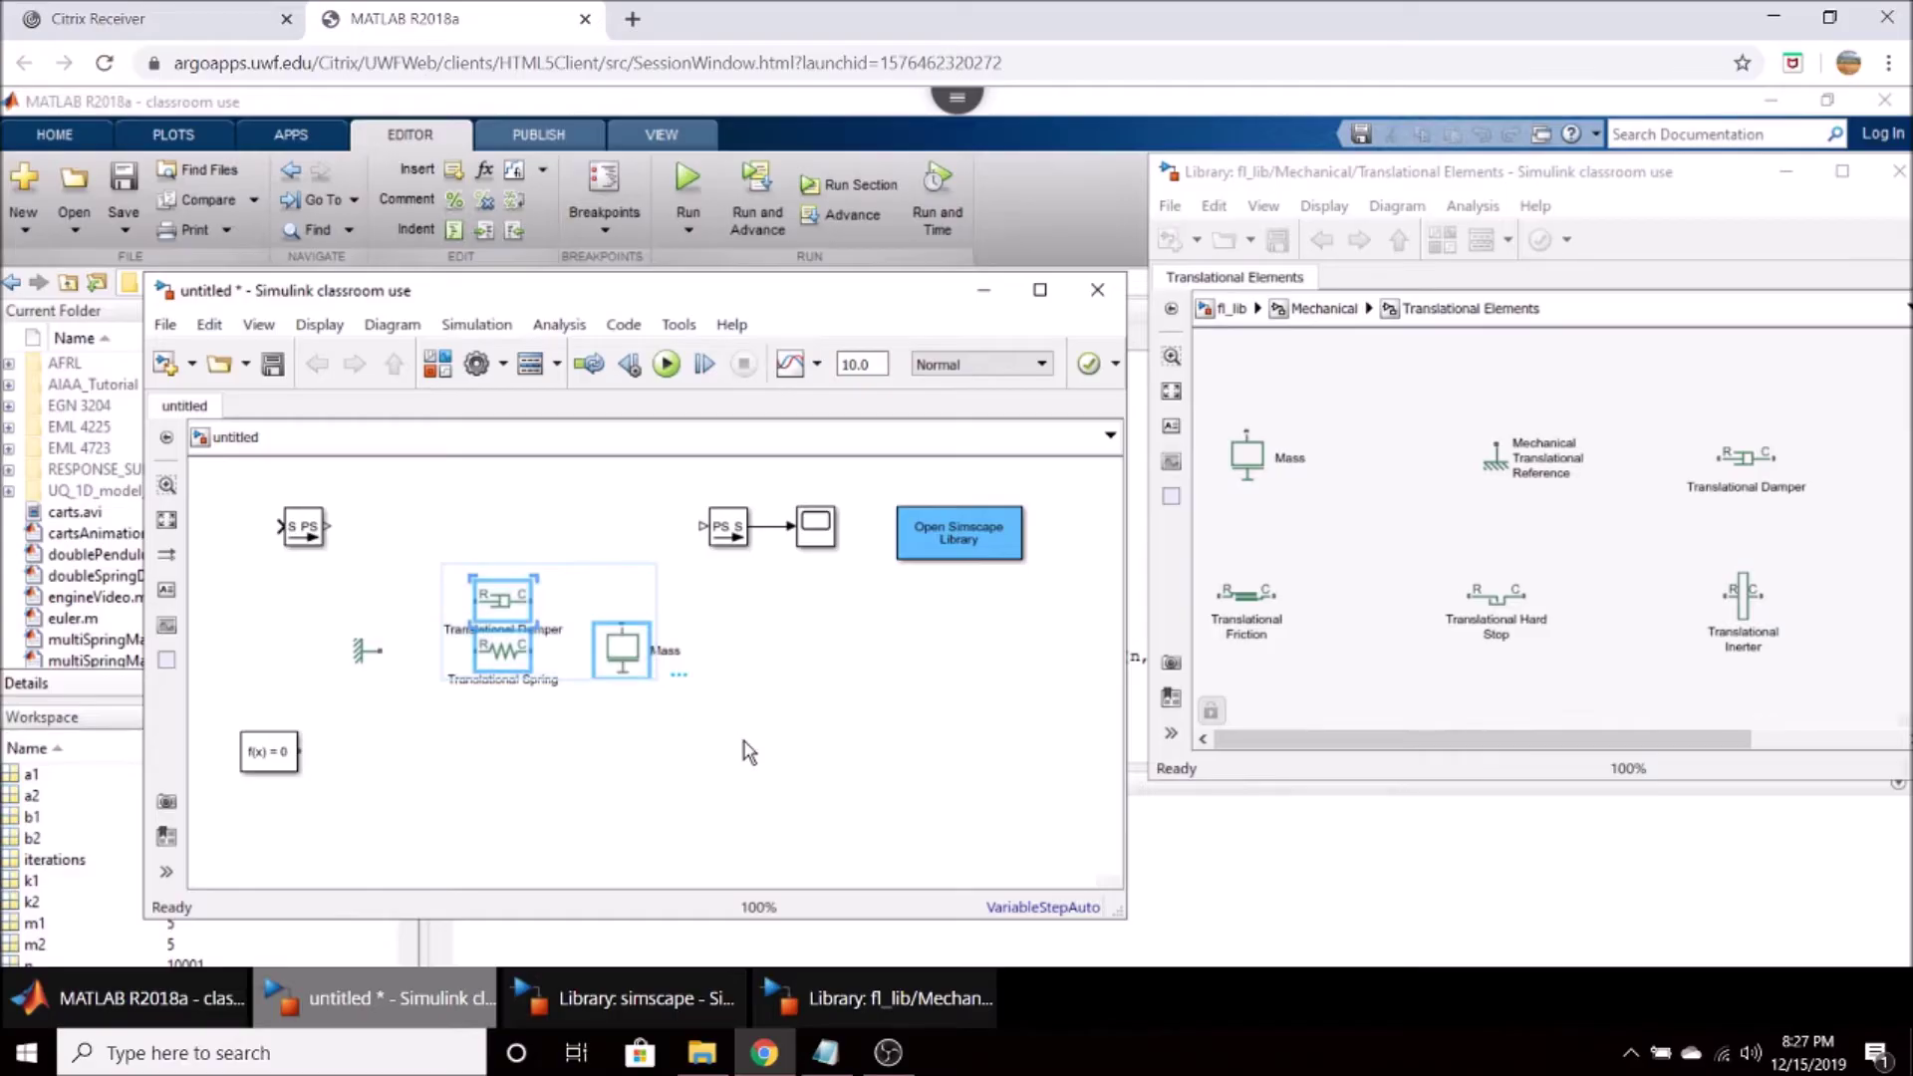
{"action": "key", "text": "ctrl+c"}
{"action": "left_click", "coordinate": [762, 739]}
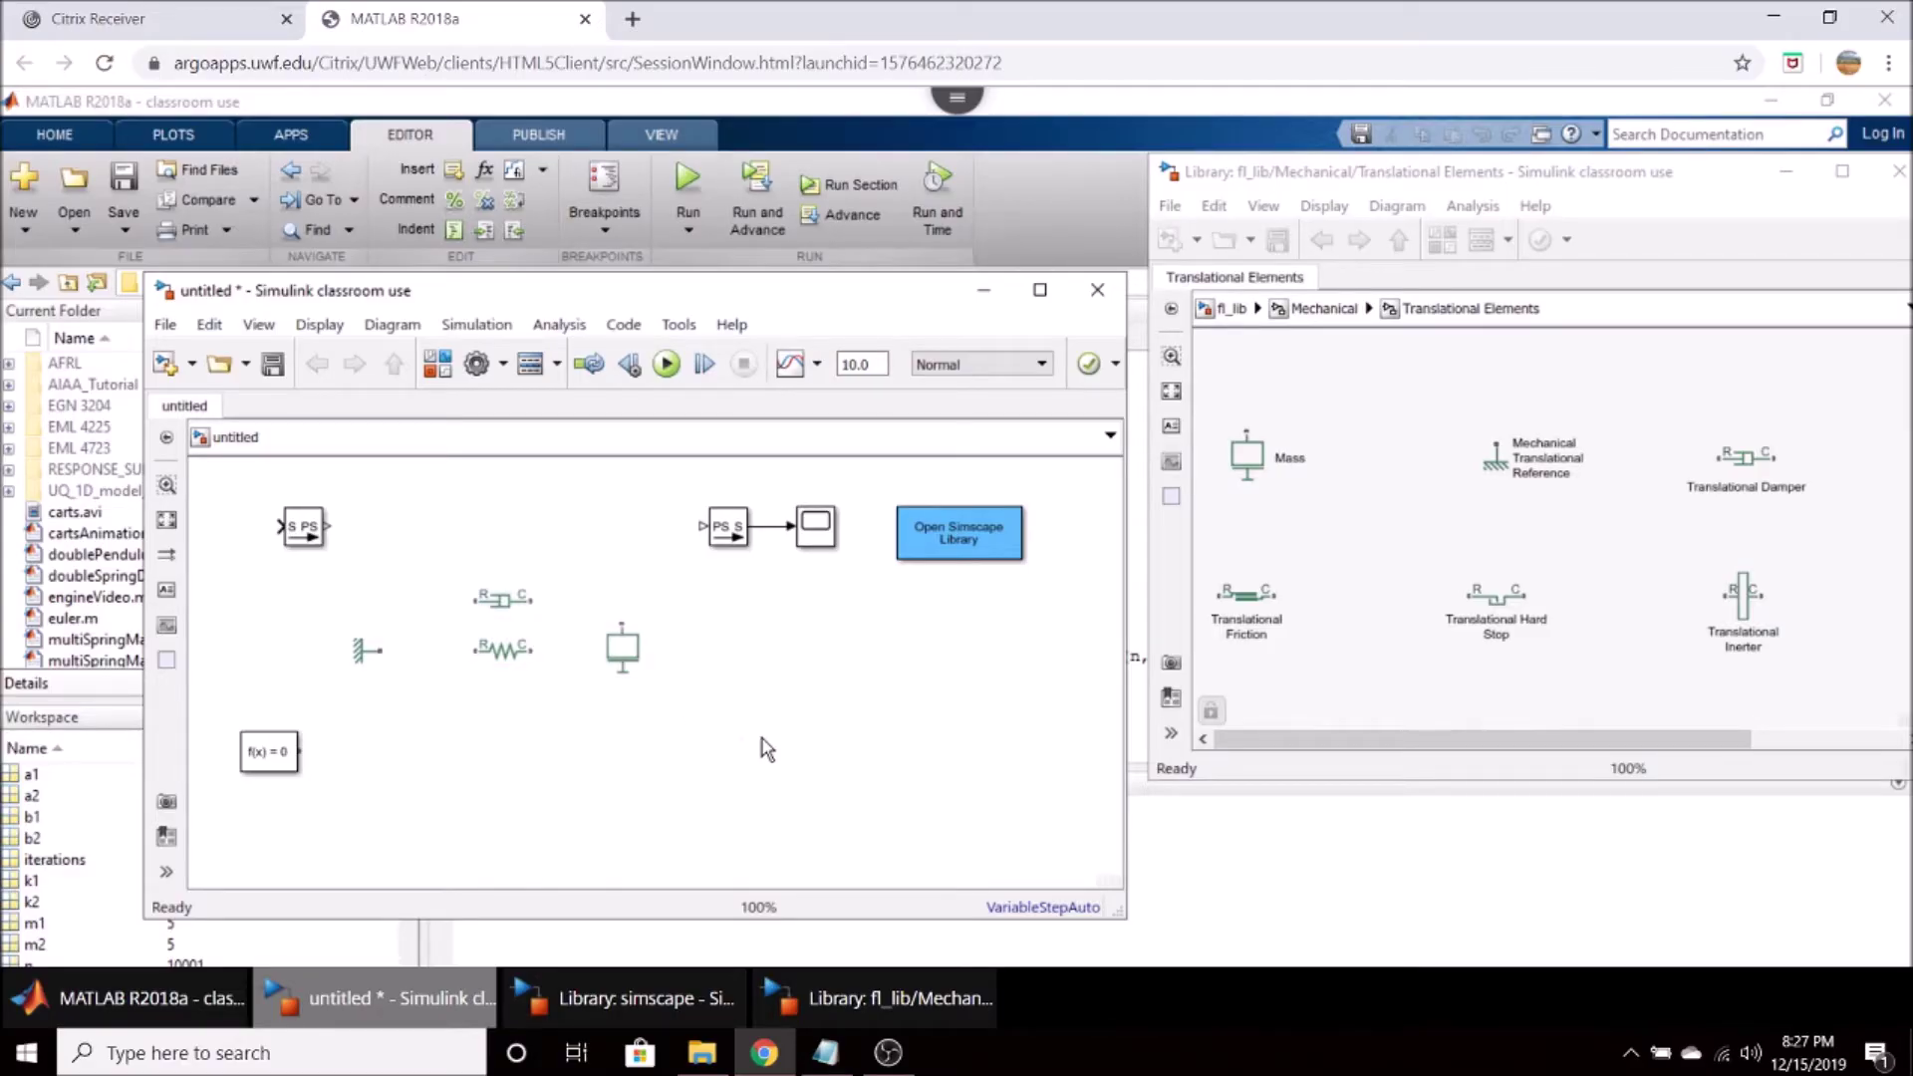
Paste the duplicates and stack the first damper, spring and mass in a column.
{"action": "key", "text": "ctrl+v"}
{"action": "left_click", "coordinate": [910, 691]}
{"action": "left_click_drag", "start_coordinate": [493, 652], "coordinate": [466, 704]}
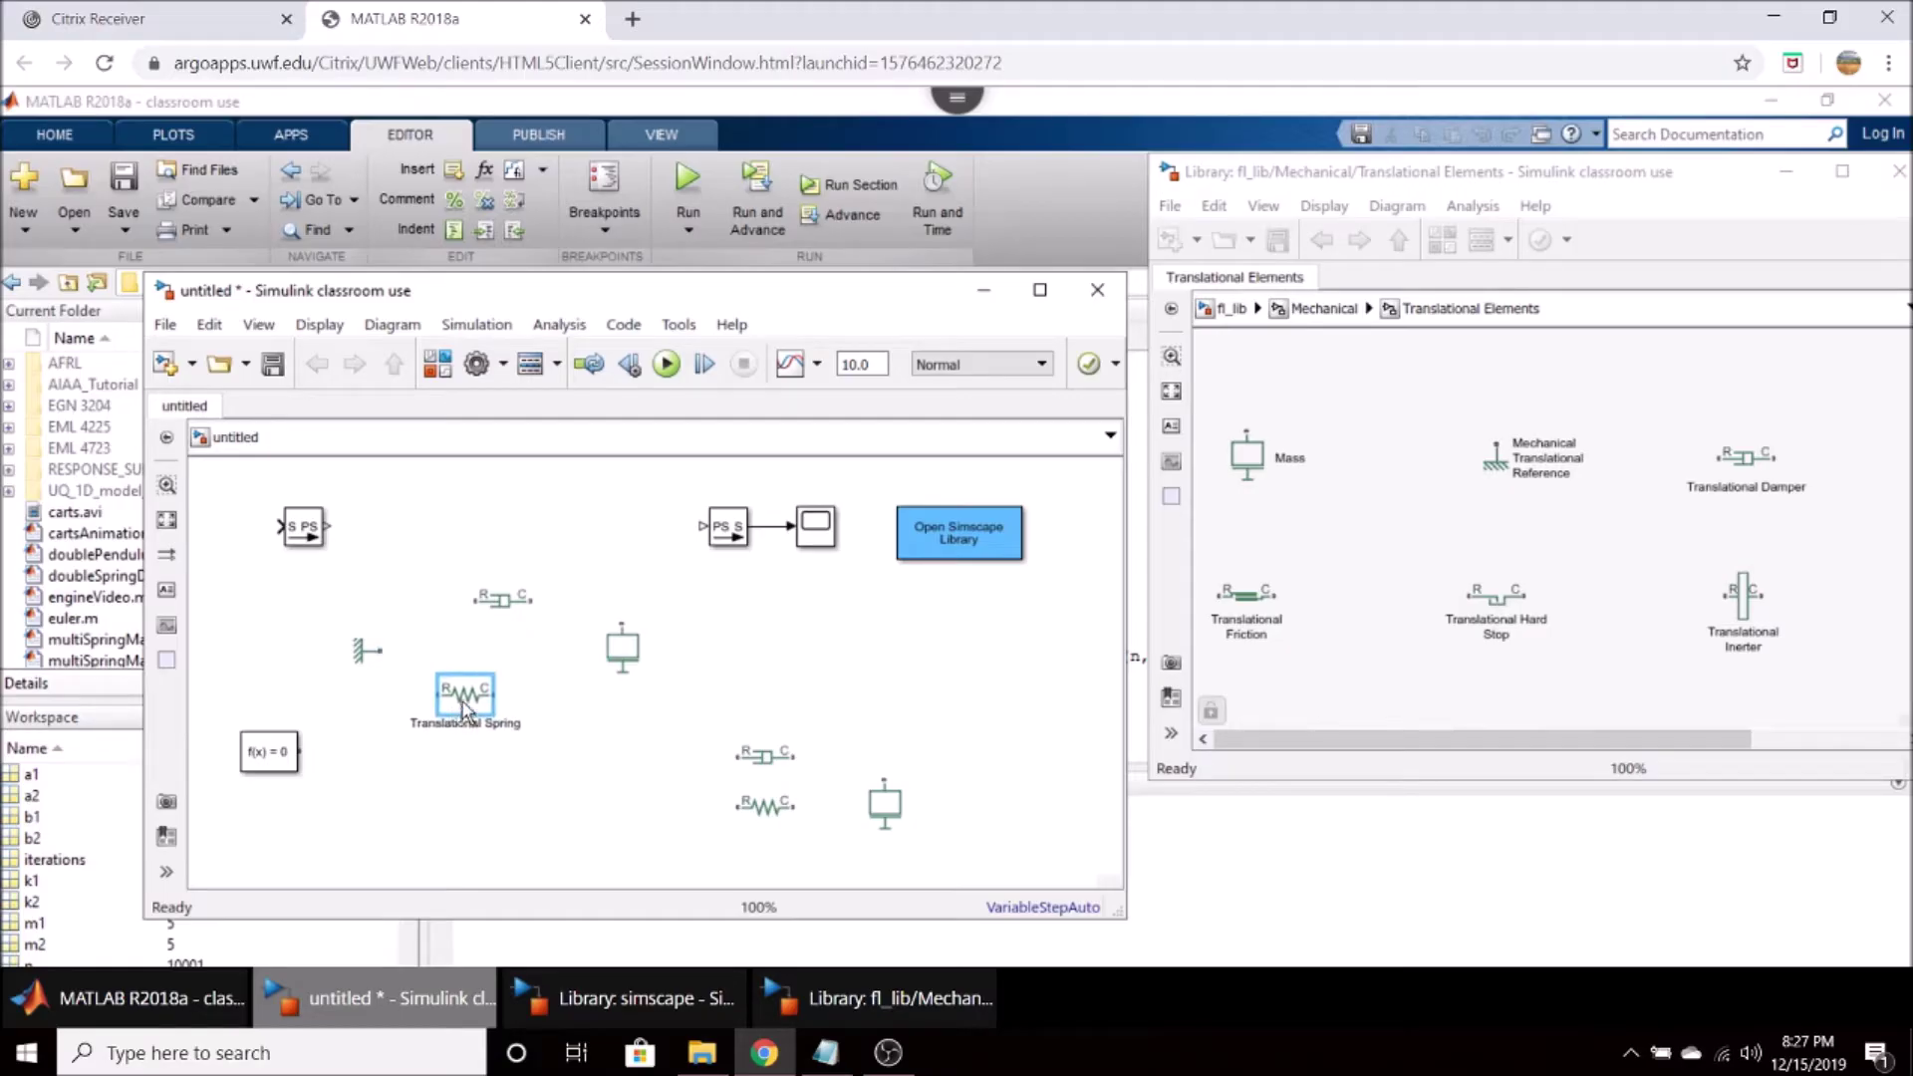
{"action": "left_click_drag", "start_coordinate": [508, 605], "coordinate": [469, 621]}
{"action": "left_click_drag", "start_coordinate": [619, 658], "coordinate": [566, 740]}
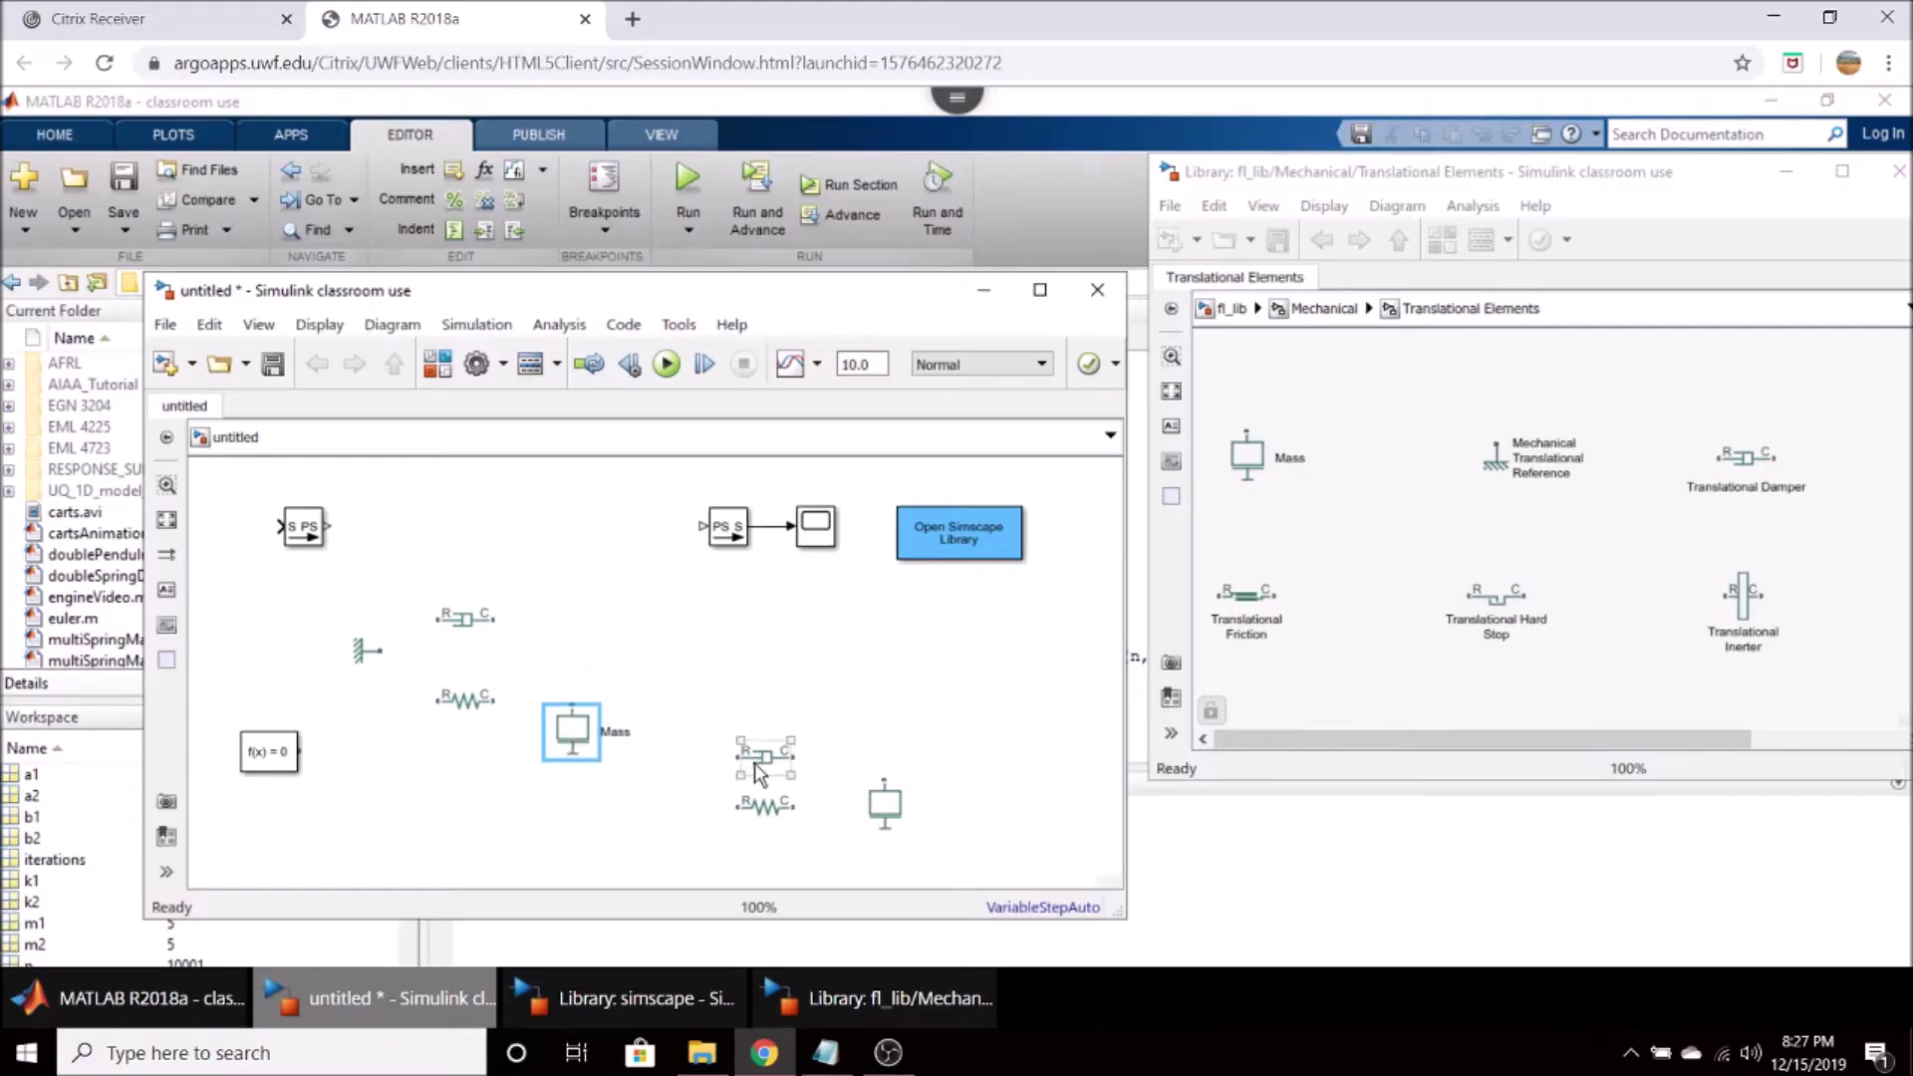
Line up the second damper, spring and mass as a column beside the first.
{"action": "left_click_drag", "start_coordinate": [755, 763], "coordinate": [675, 624]}
{"action": "left_click_drag", "start_coordinate": [778, 803], "coordinate": [695, 704]}
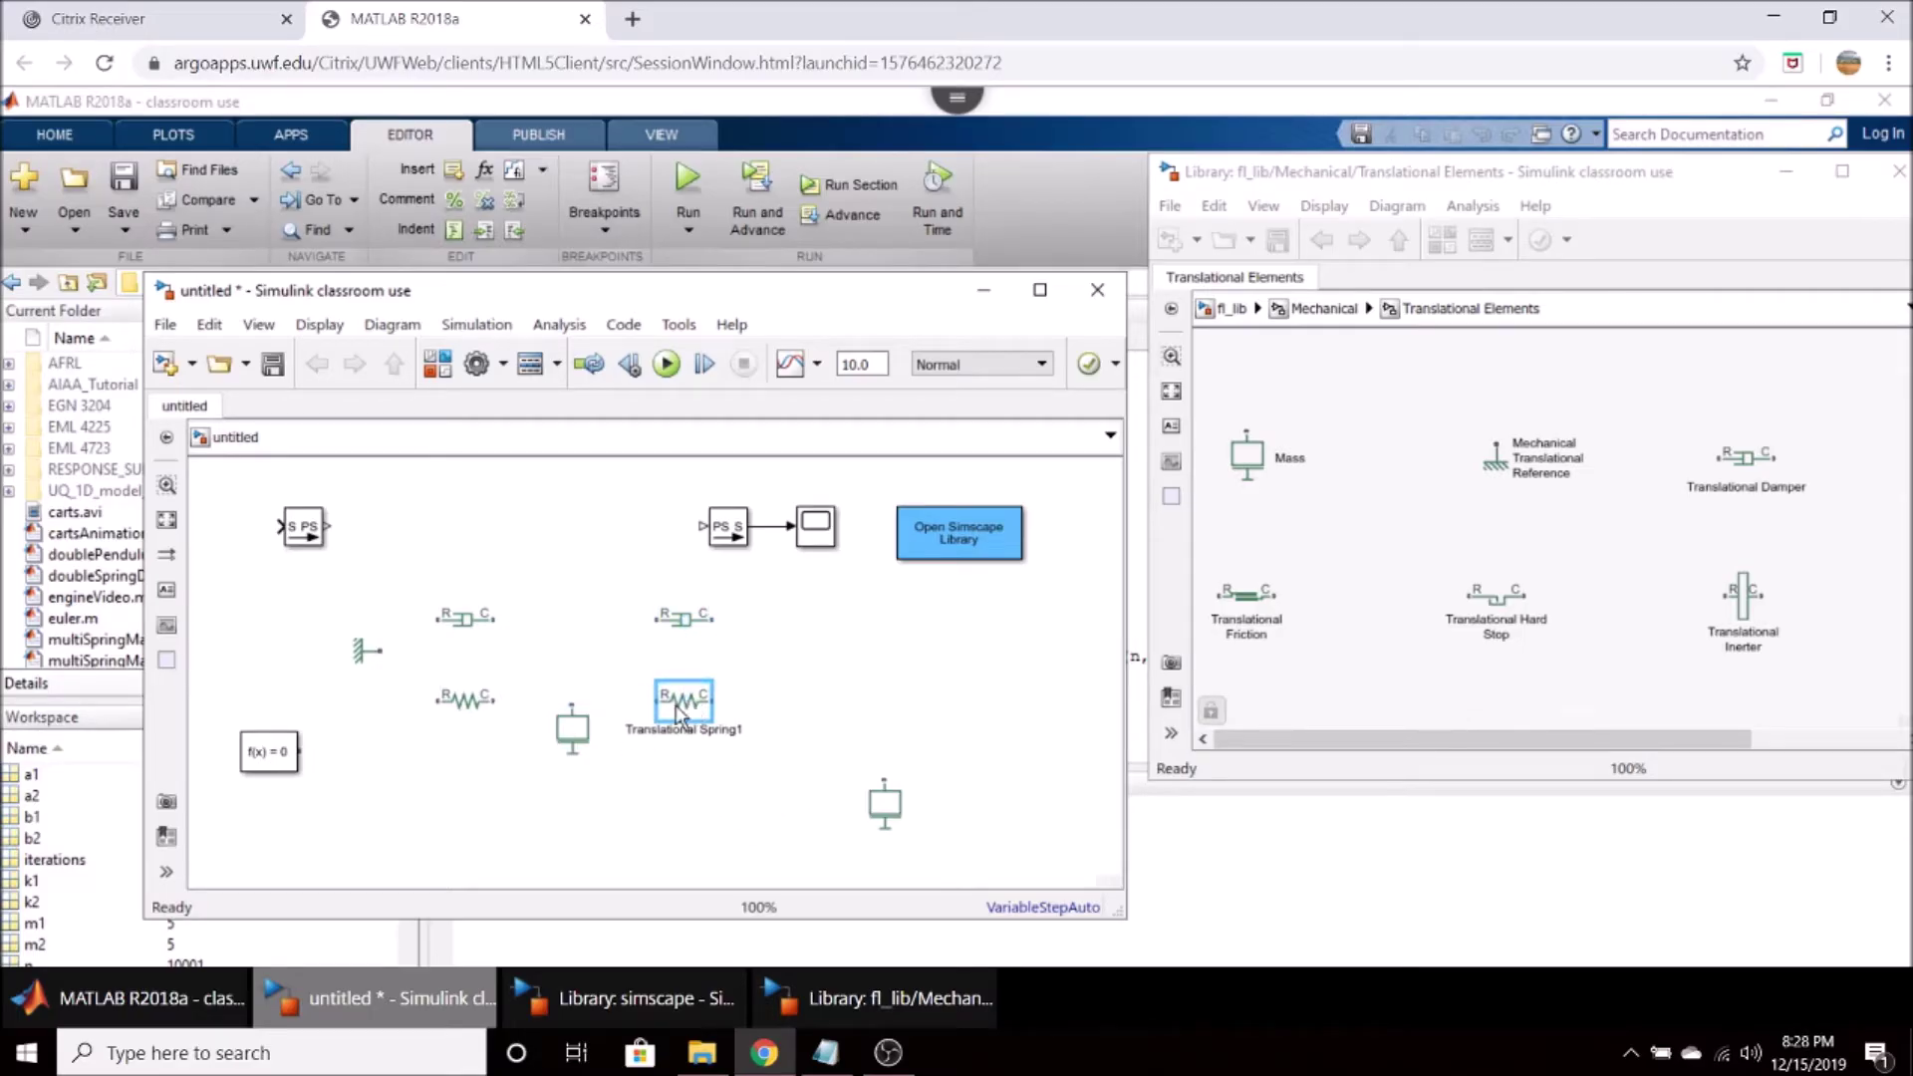
{"action": "left_click", "coordinate": [575, 747]}
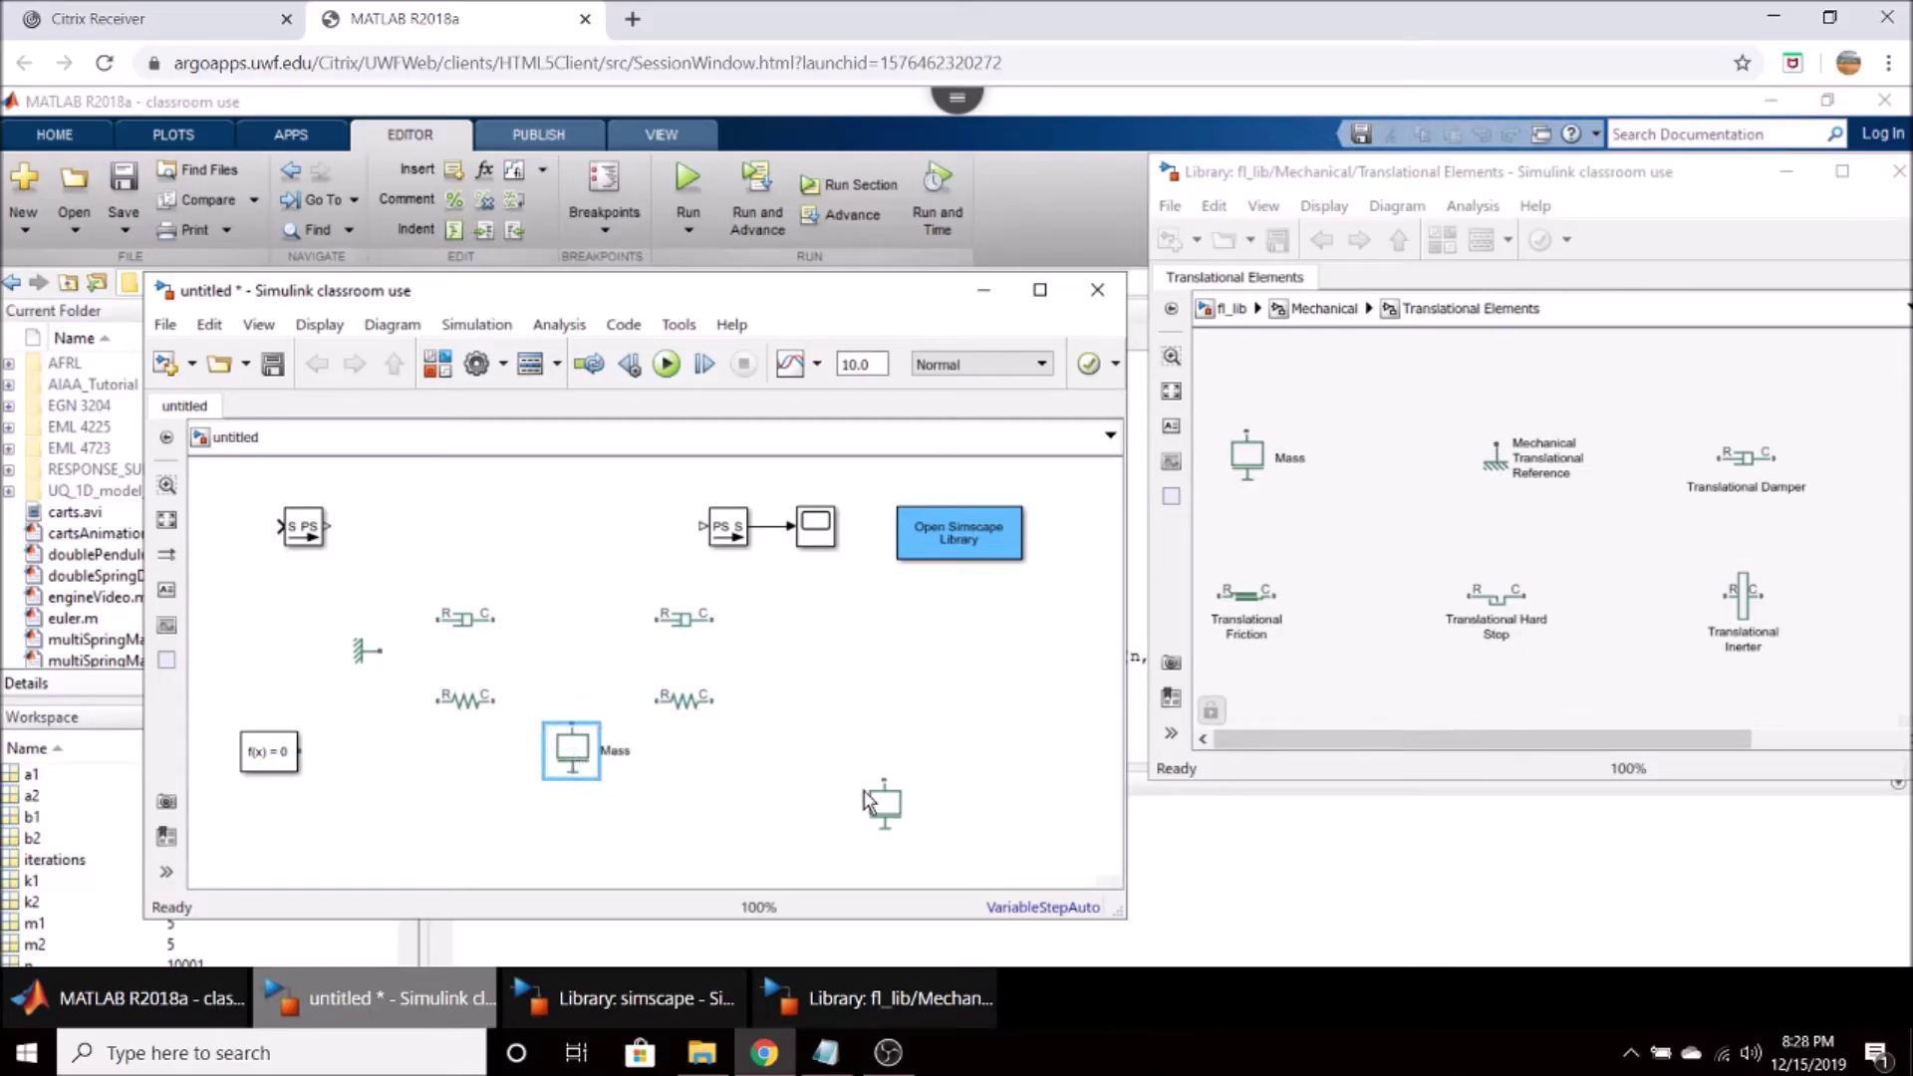
{"action": "left_click_drag", "start_coordinate": [885, 805], "coordinate": [787, 757]}
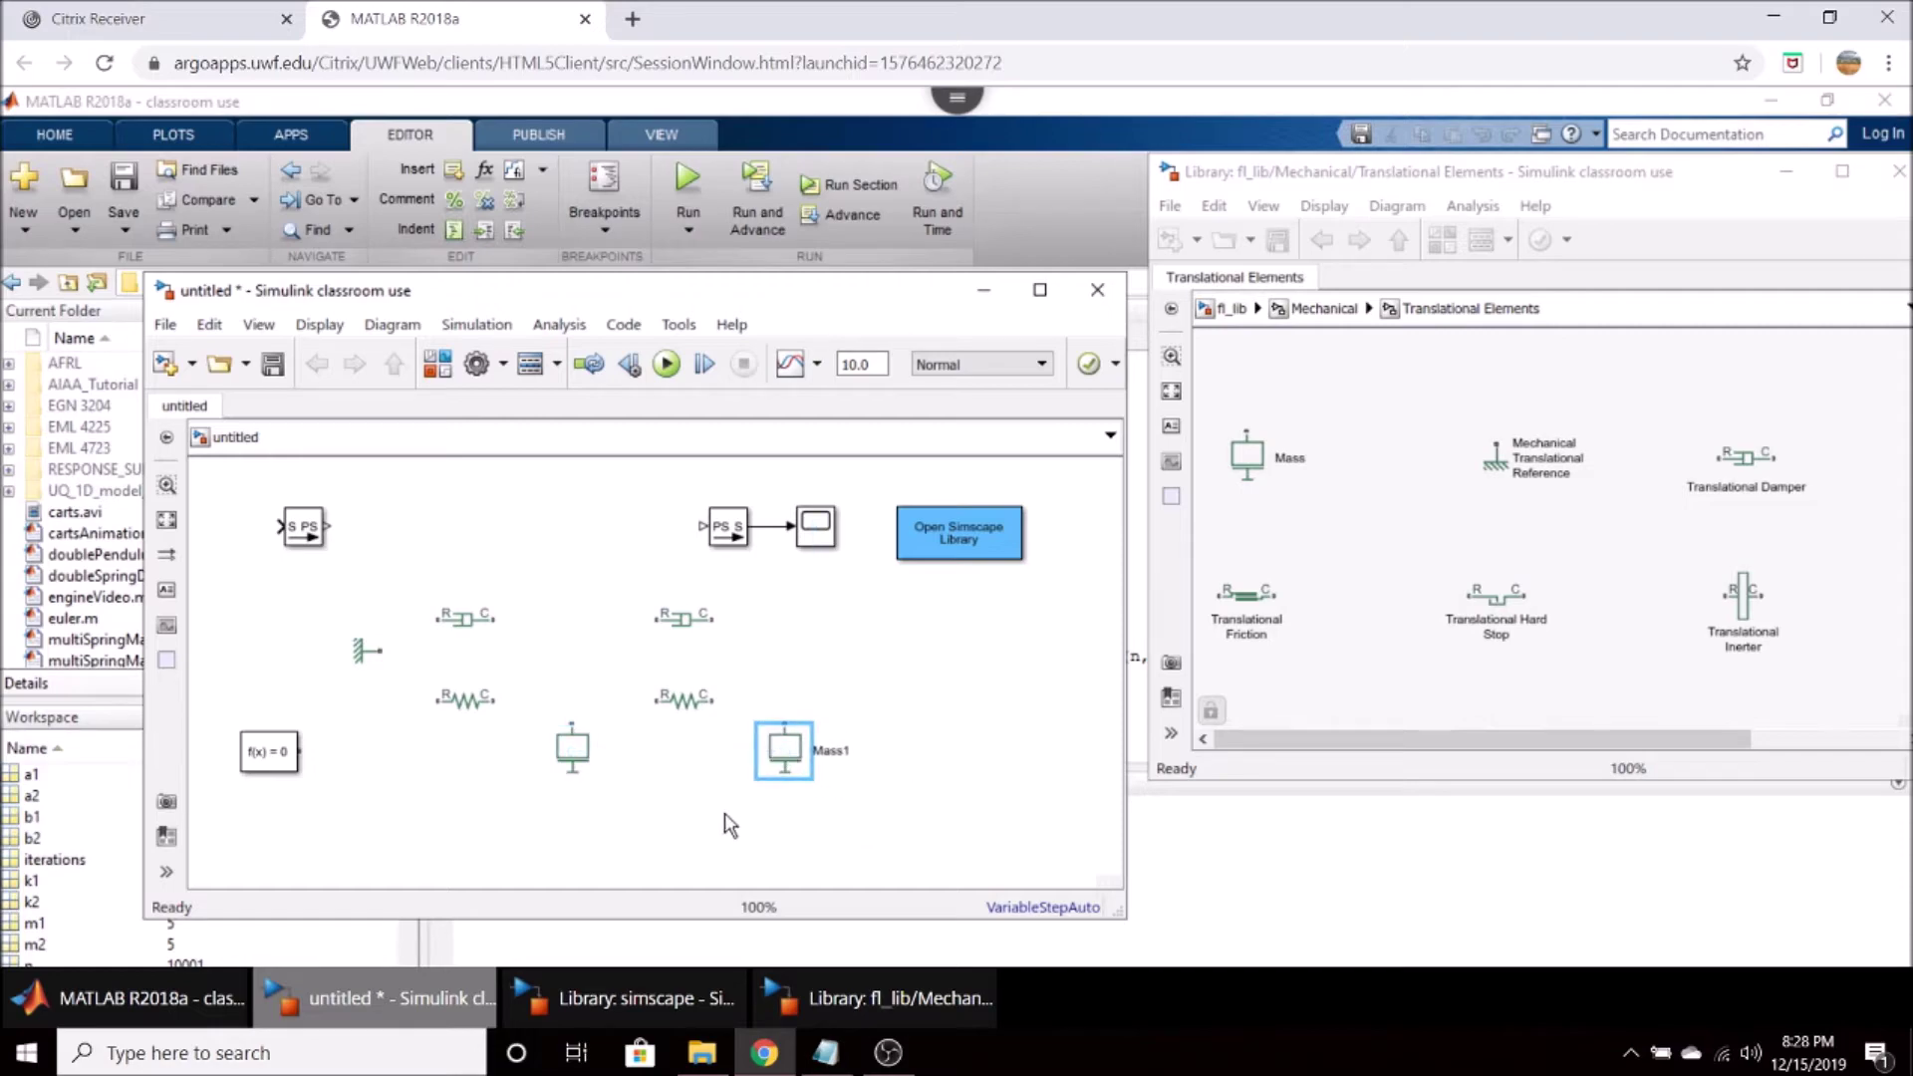
{"action": "left_click", "coordinate": [712, 840]}
Check the first column by selecting its damper, spring and mass in turn.
{"action": "left_click", "coordinate": [466, 625]}
{"action": "left_click", "coordinate": [475, 712]}
{"action": "left_click", "coordinate": [566, 749]}
{"action": "left_click", "coordinate": [392, 675]}
Wire the first damper-spring pair between the wall reference and the first mass.
{"action": "left_click_drag", "start_coordinate": [383, 649], "coordinate": [438, 618]}
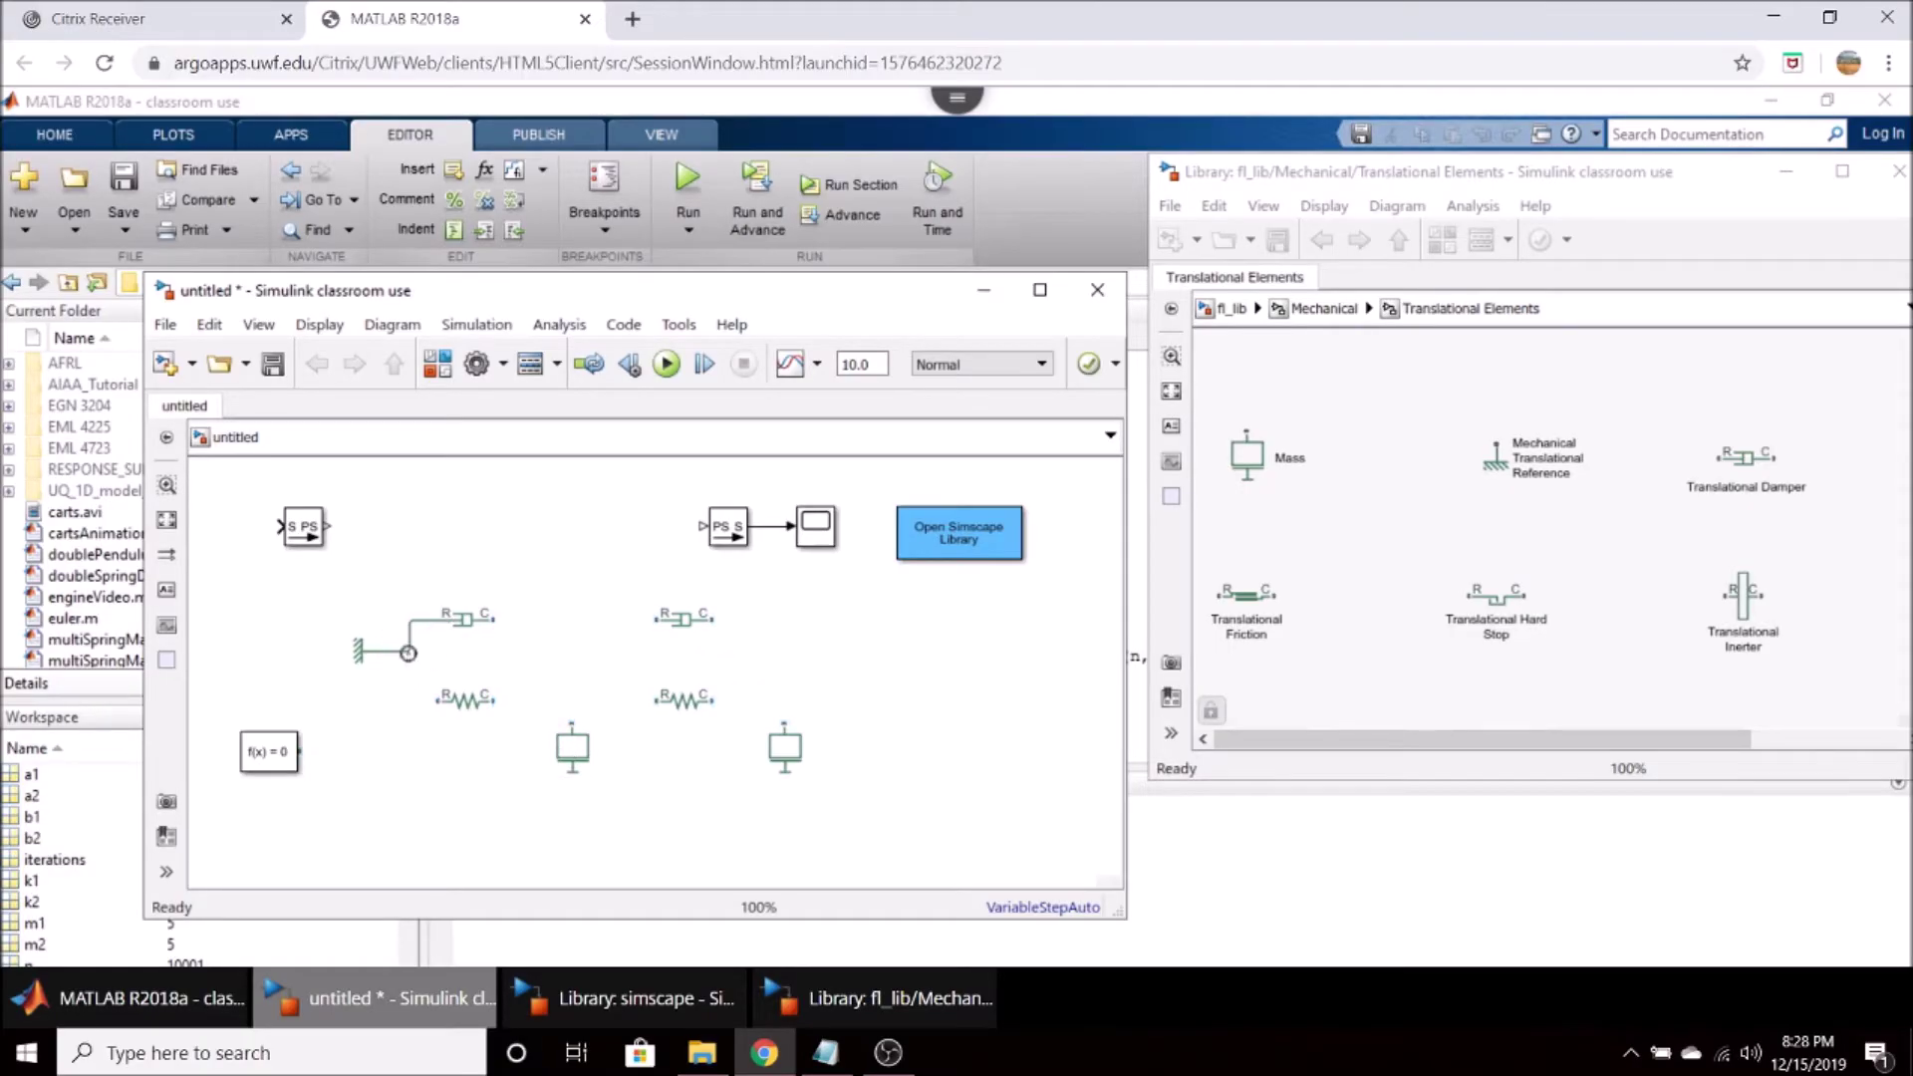
{"action": "left_click_drag", "start_coordinate": [435, 700], "coordinate": [409, 651]}
{"action": "left_click", "coordinate": [488, 698]}
{"action": "left_click_drag", "start_coordinate": [495, 701], "coordinate": [572, 725]}
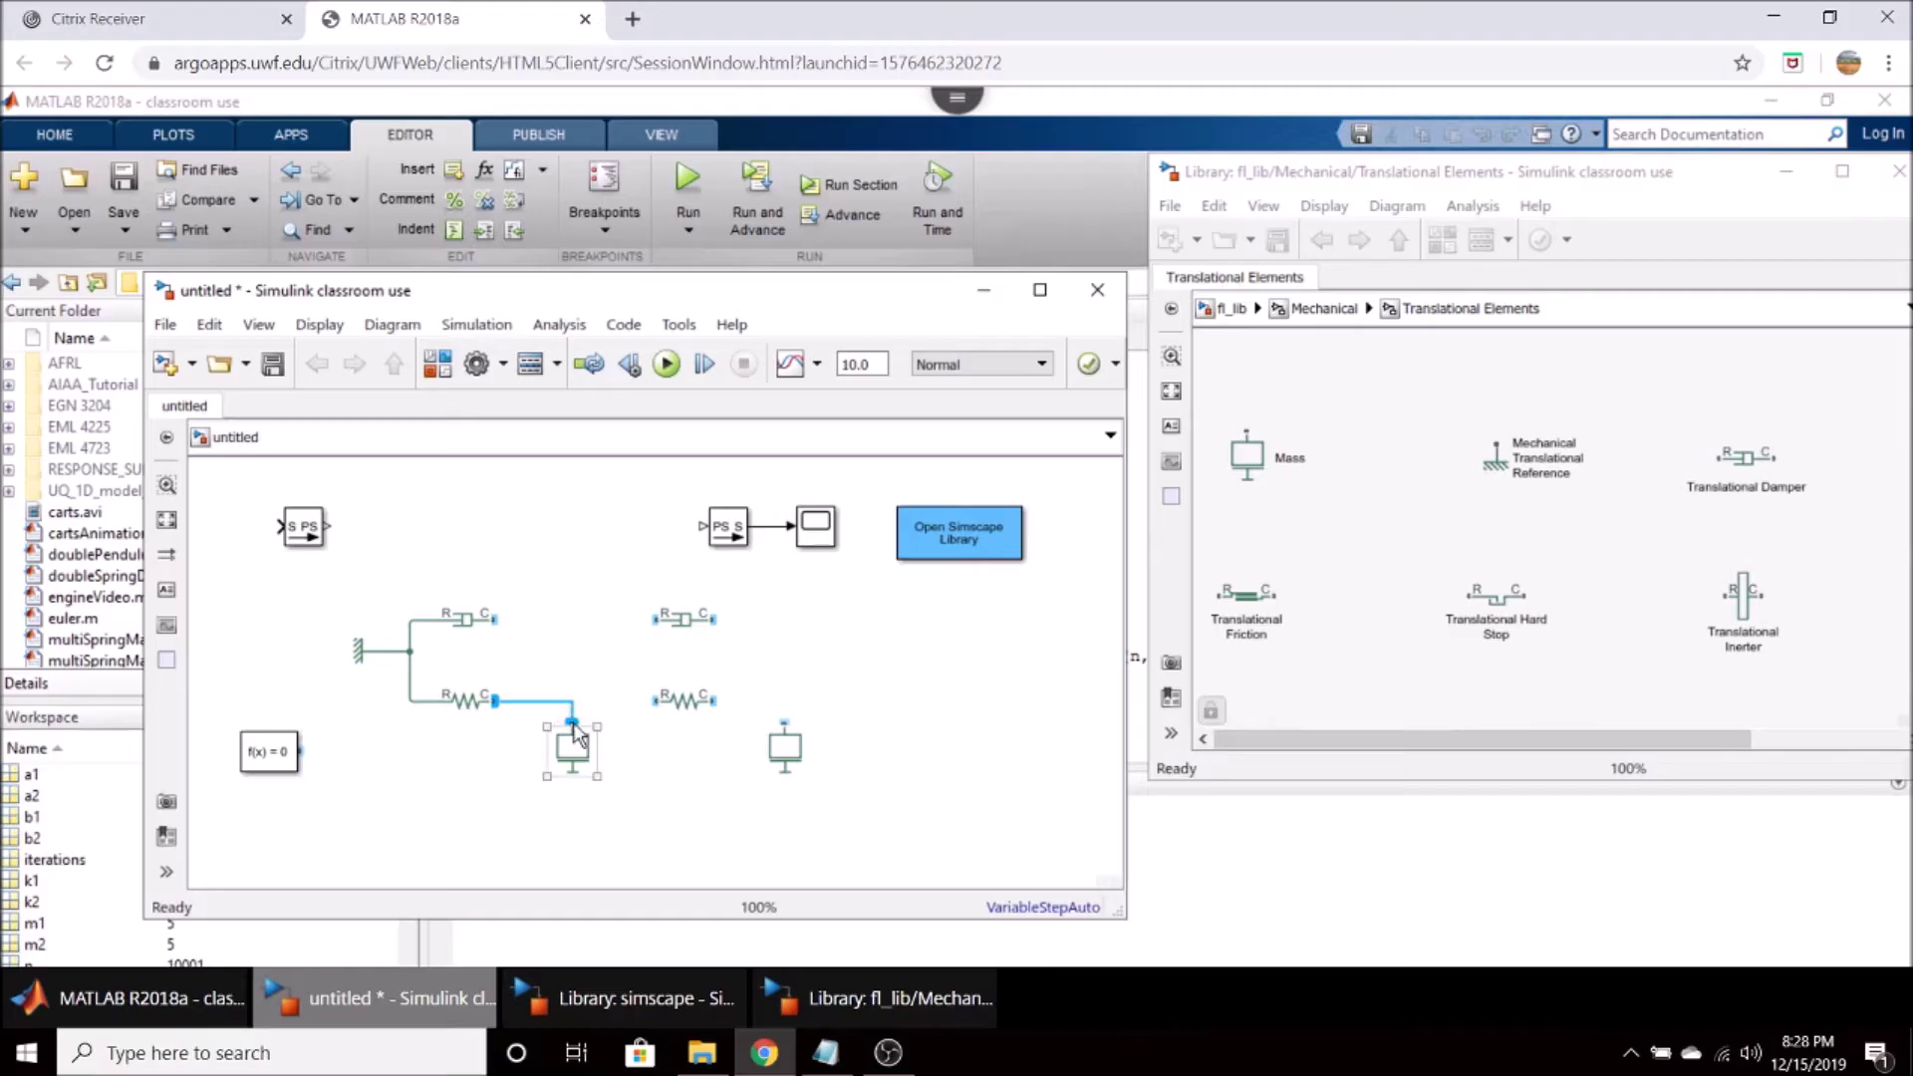
{"action": "left_click_drag", "start_coordinate": [495, 619], "coordinate": [571, 696]}
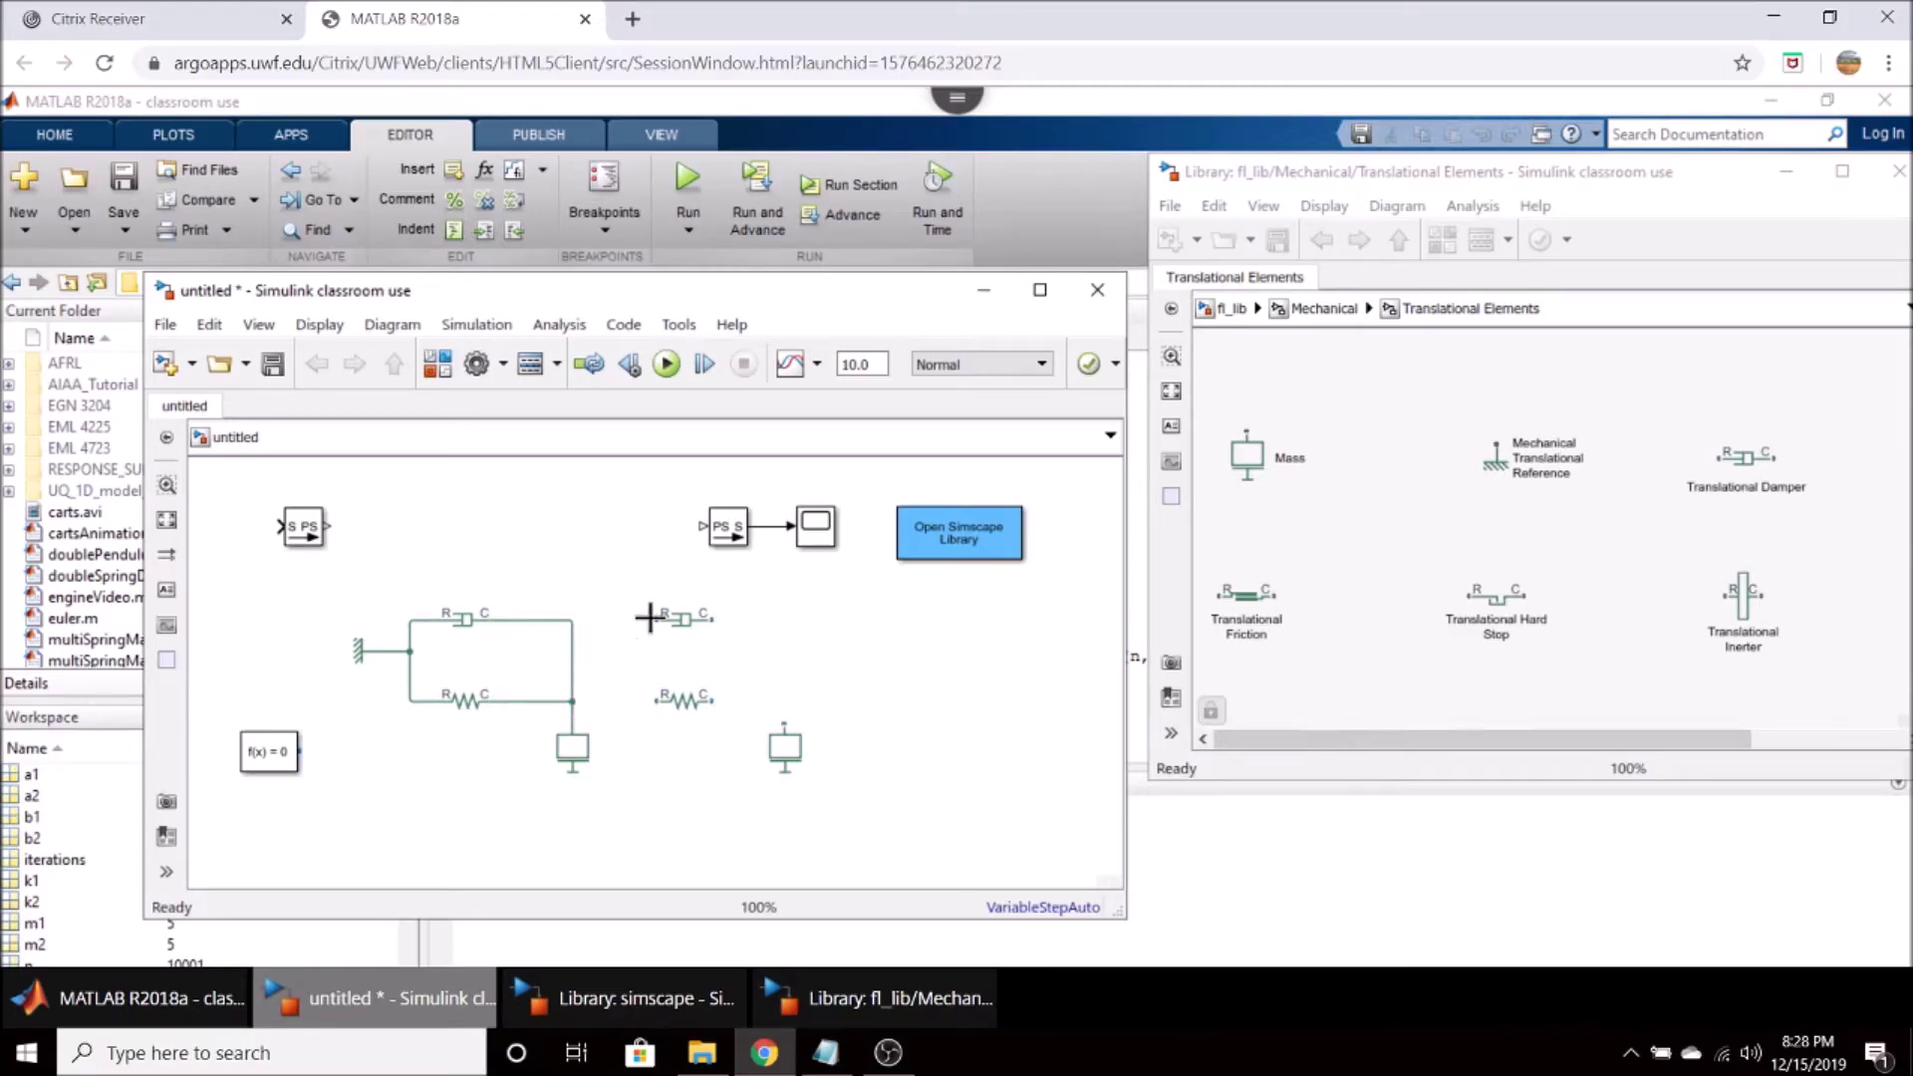
Wire the second damper-spring pair from the first mass to the second mass.
{"action": "left_click_drag", "start_coordinate": [655, 618], "coordinate": [570, 621]}
{"action": "left_click_drag", "start_coordinate": [655, 701], "coordinate": [575, 699]}
{"action": "left_click", "coordinate": [678, 746]}
{"action": "left_click_drag", "start_coordinate": [714, 701], "coordinate": [792, 719]}
{"action": "left_click_drag", "start_coordinate": [714, 619], "coordinate": [786, 701]}
{"action": "left_click", "coordinate": [890, 765]}
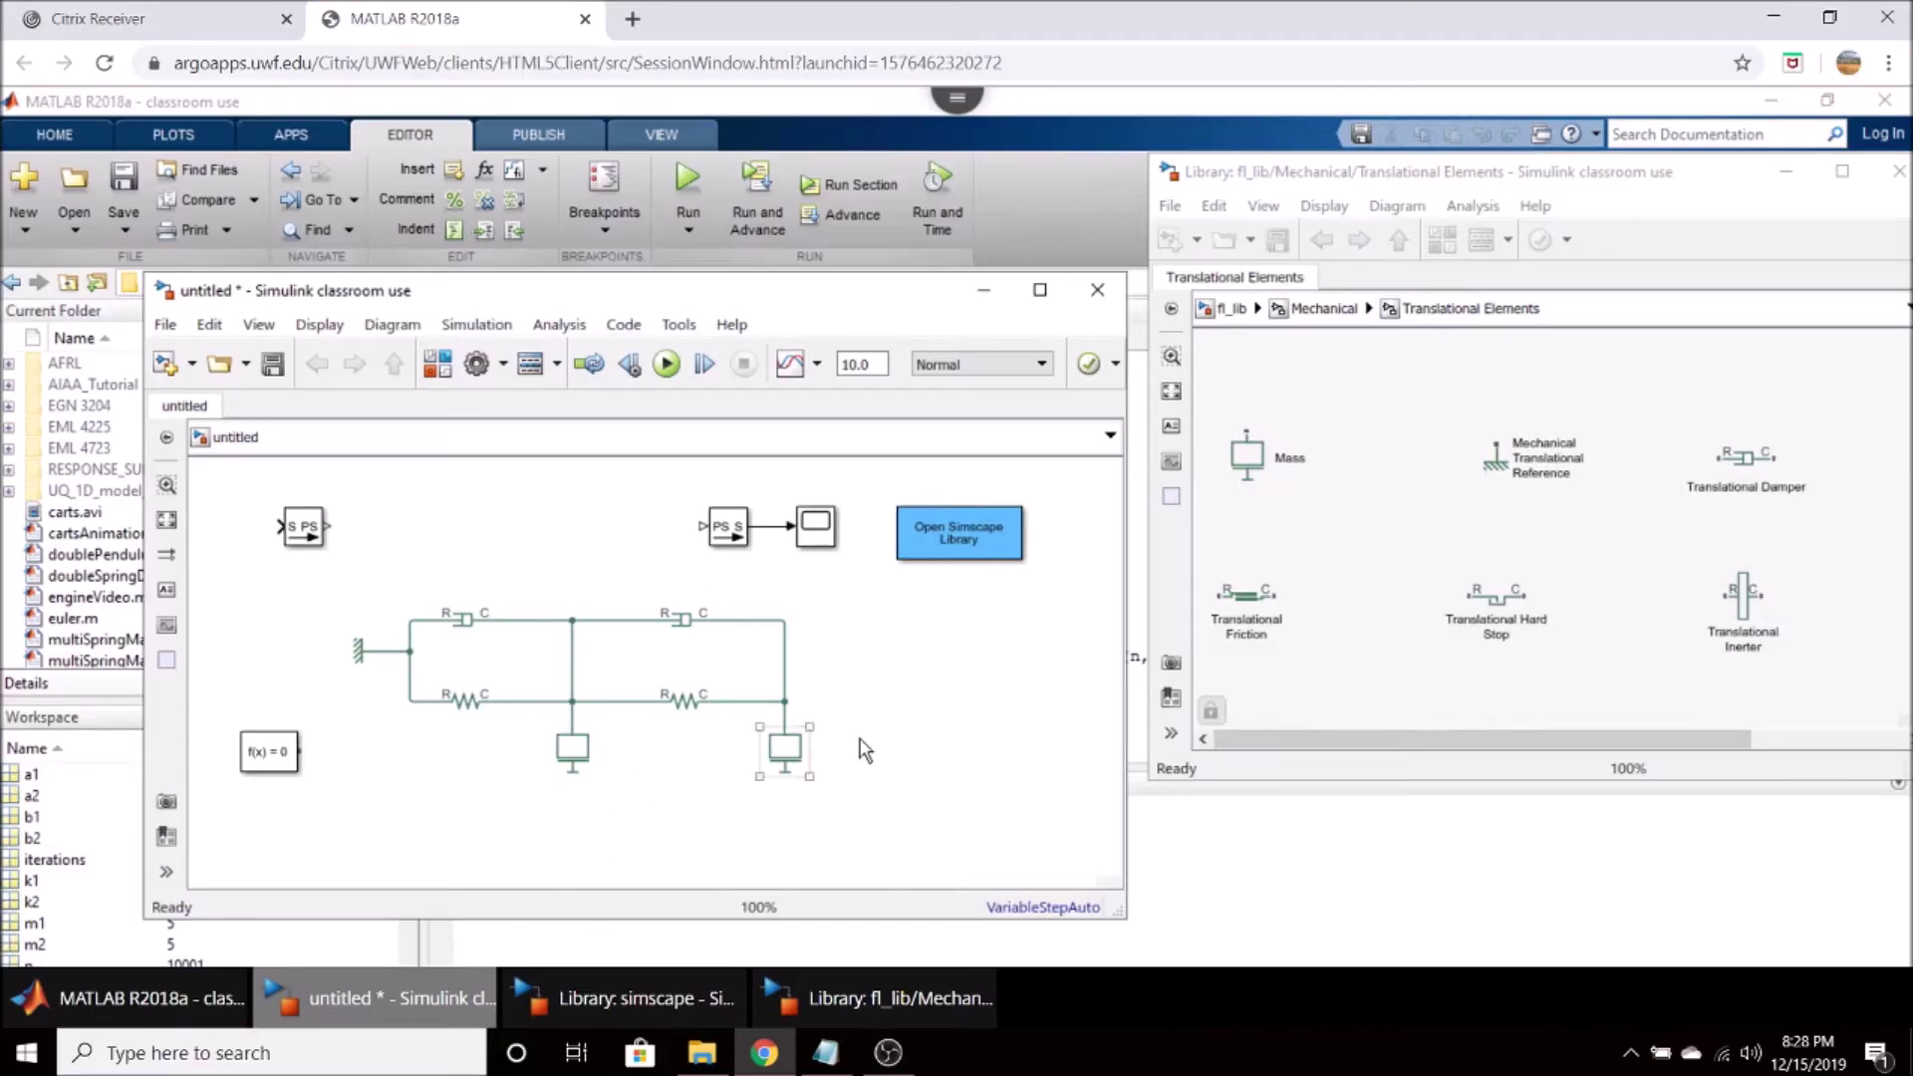
{"action": "left_click", "coordinate": [585, 776]}
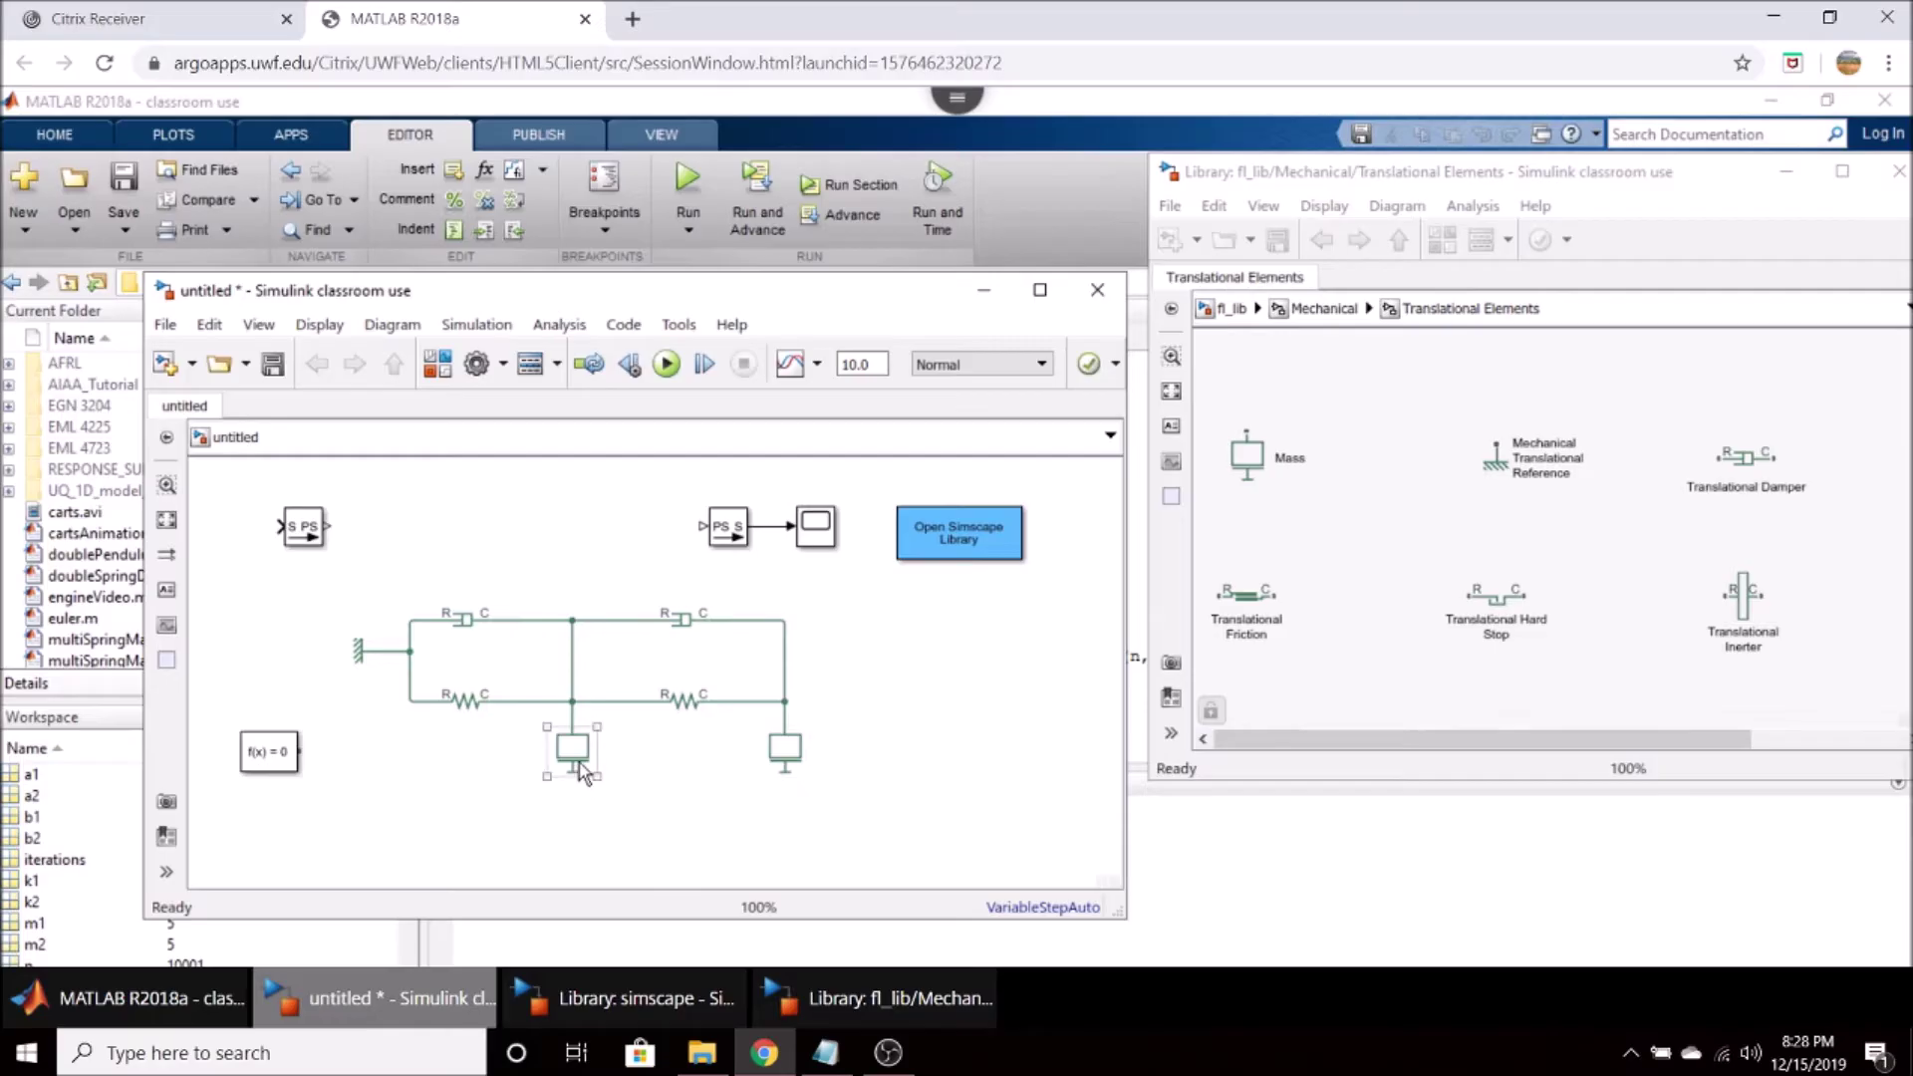
Set both Mass blocks to 5 kg.
{"action": "double_click", "coordinate": [578, 762]}
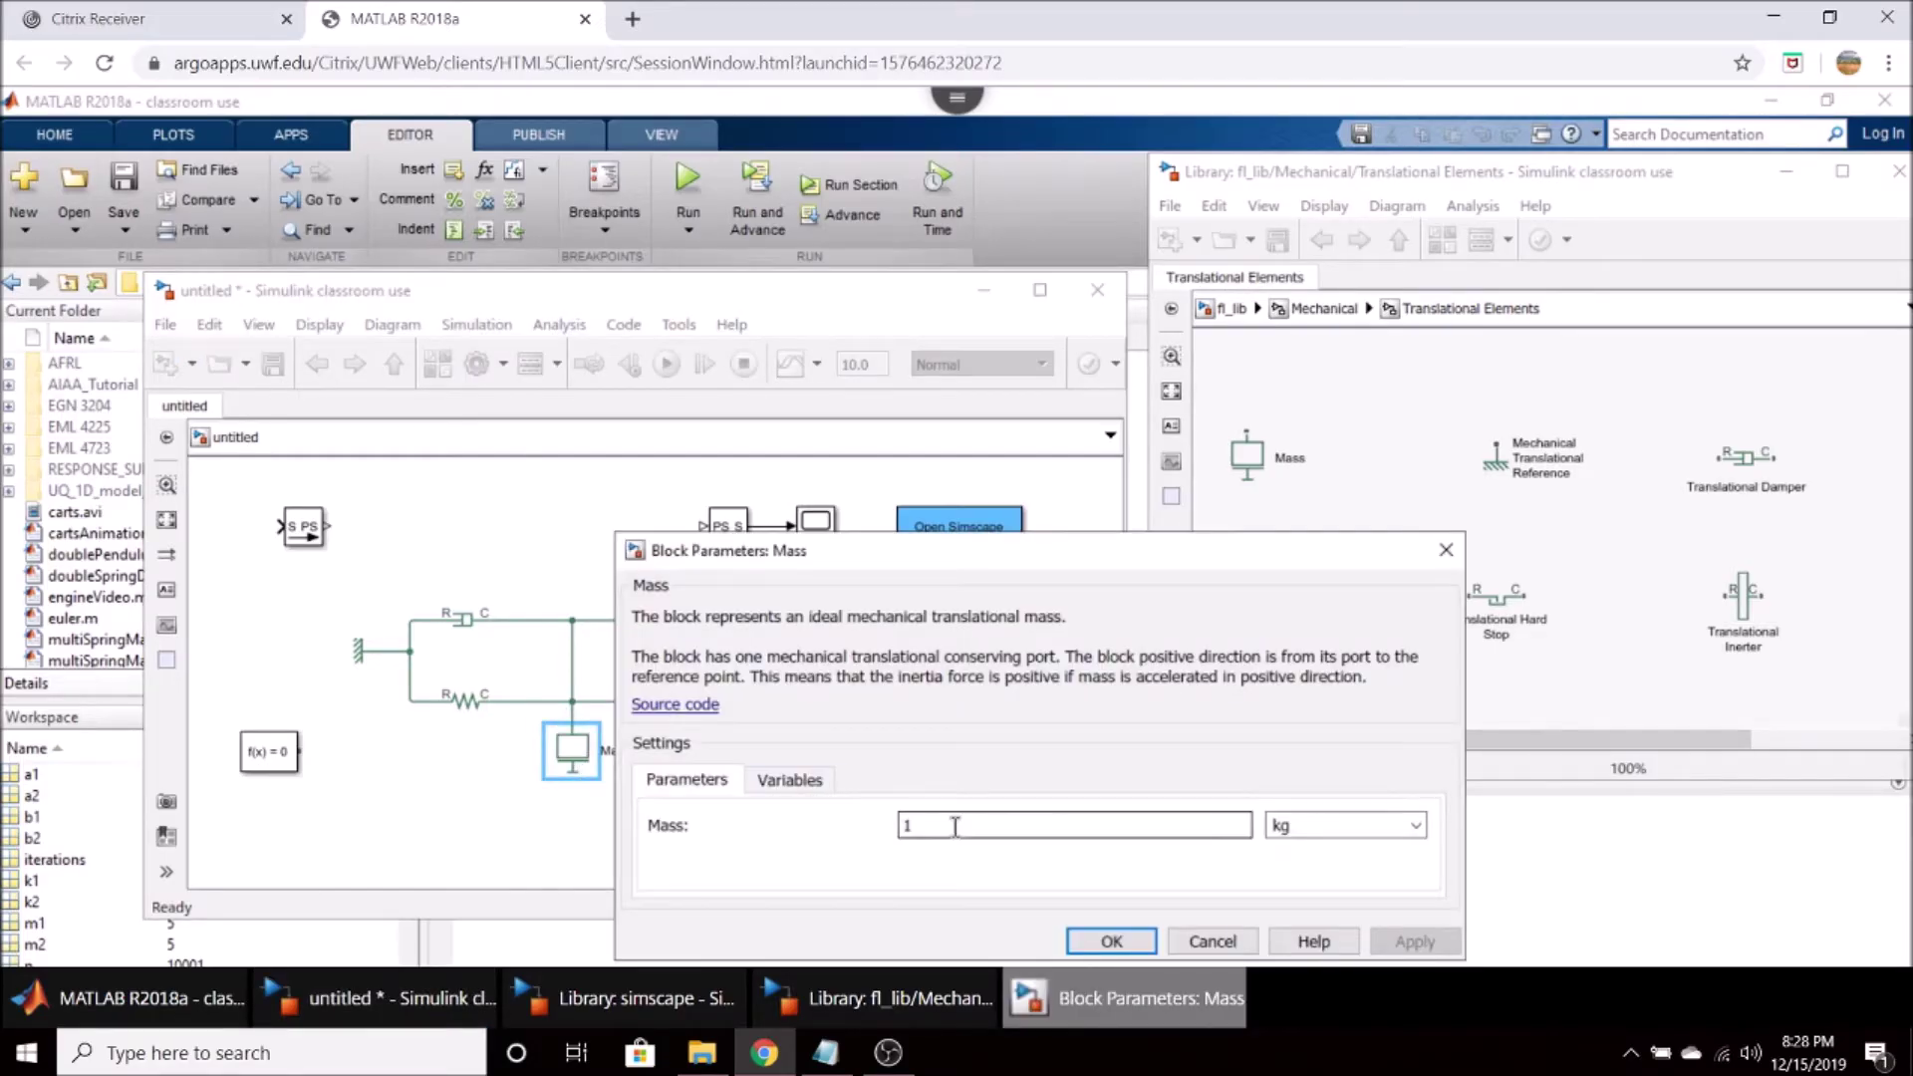
{"action": "double_click", "coordinate": [934, 823]}
{"action": "left_click_drag", "start_coordinate": [934, 823], "coordinate": [875, 824]}
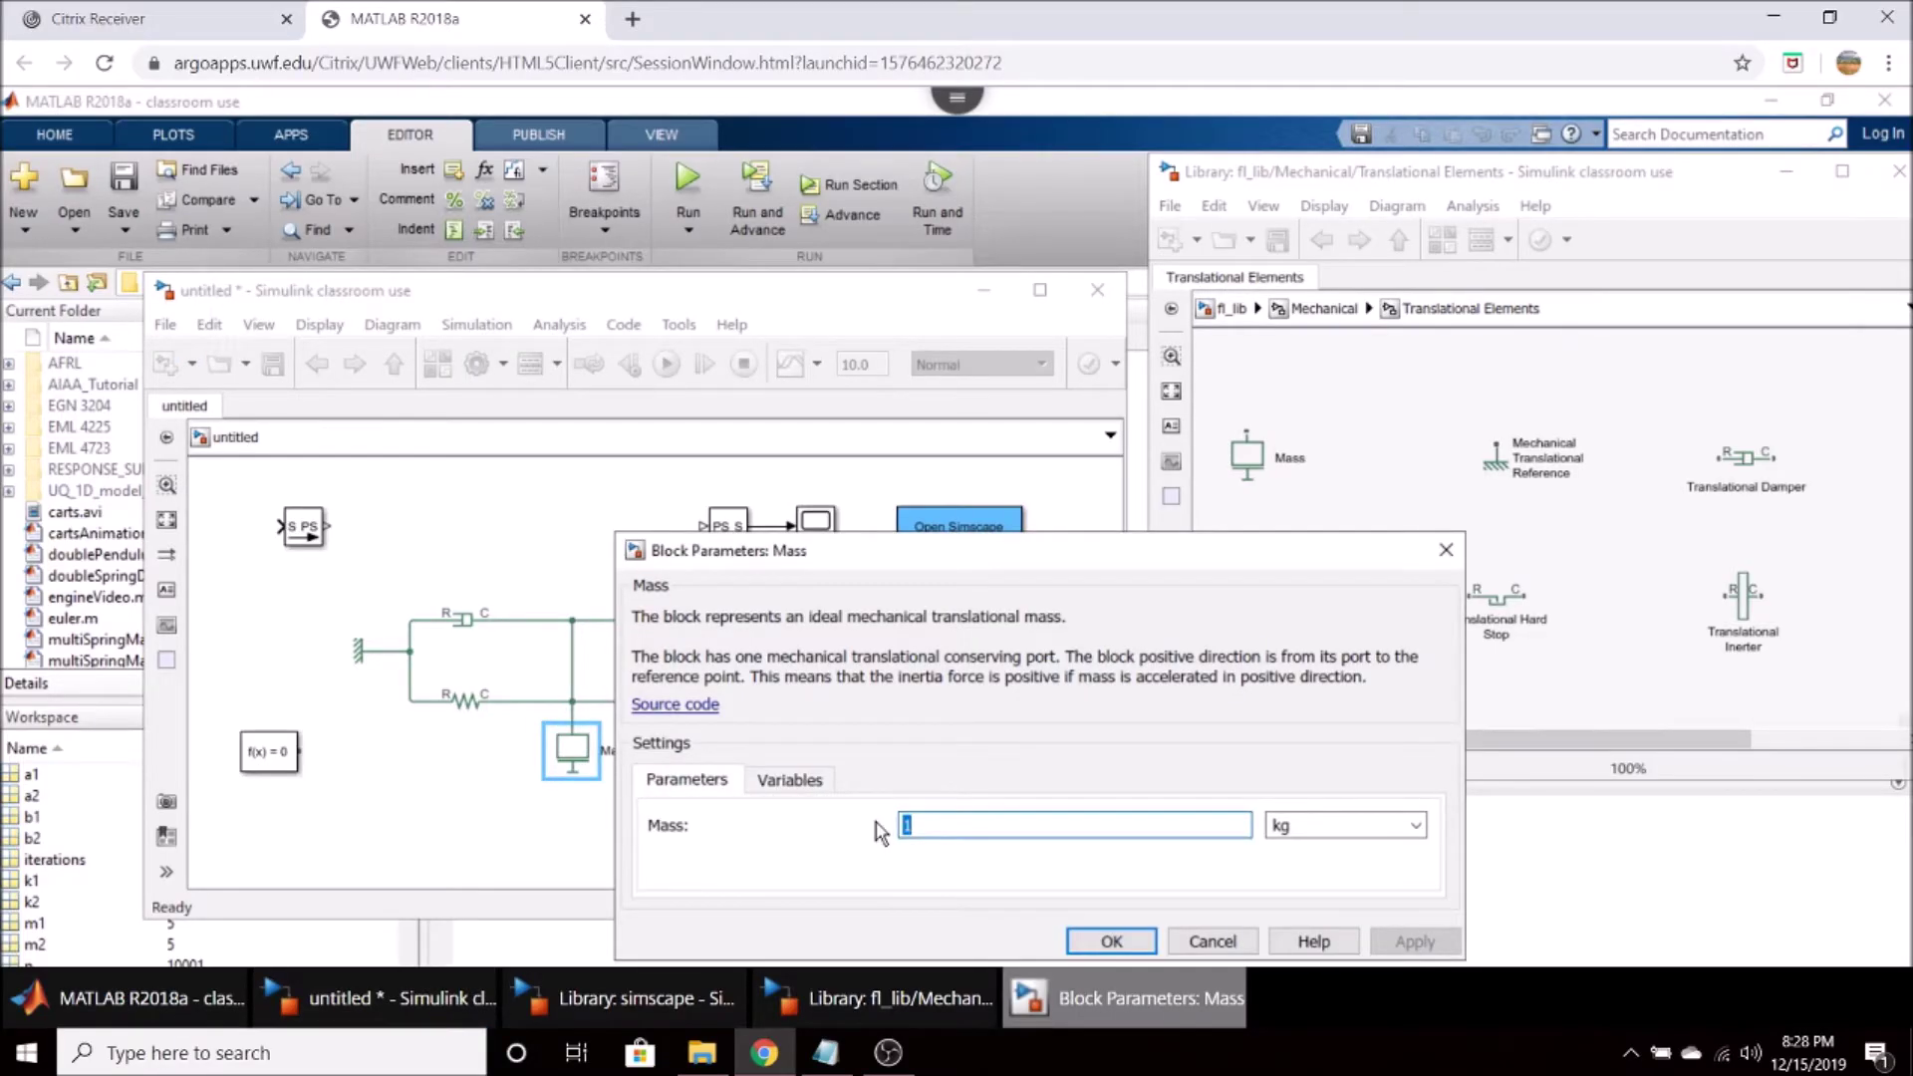
{"action": "type", "text": "5"}
{"action": "left_click", "coordinate": [1114, 940]}
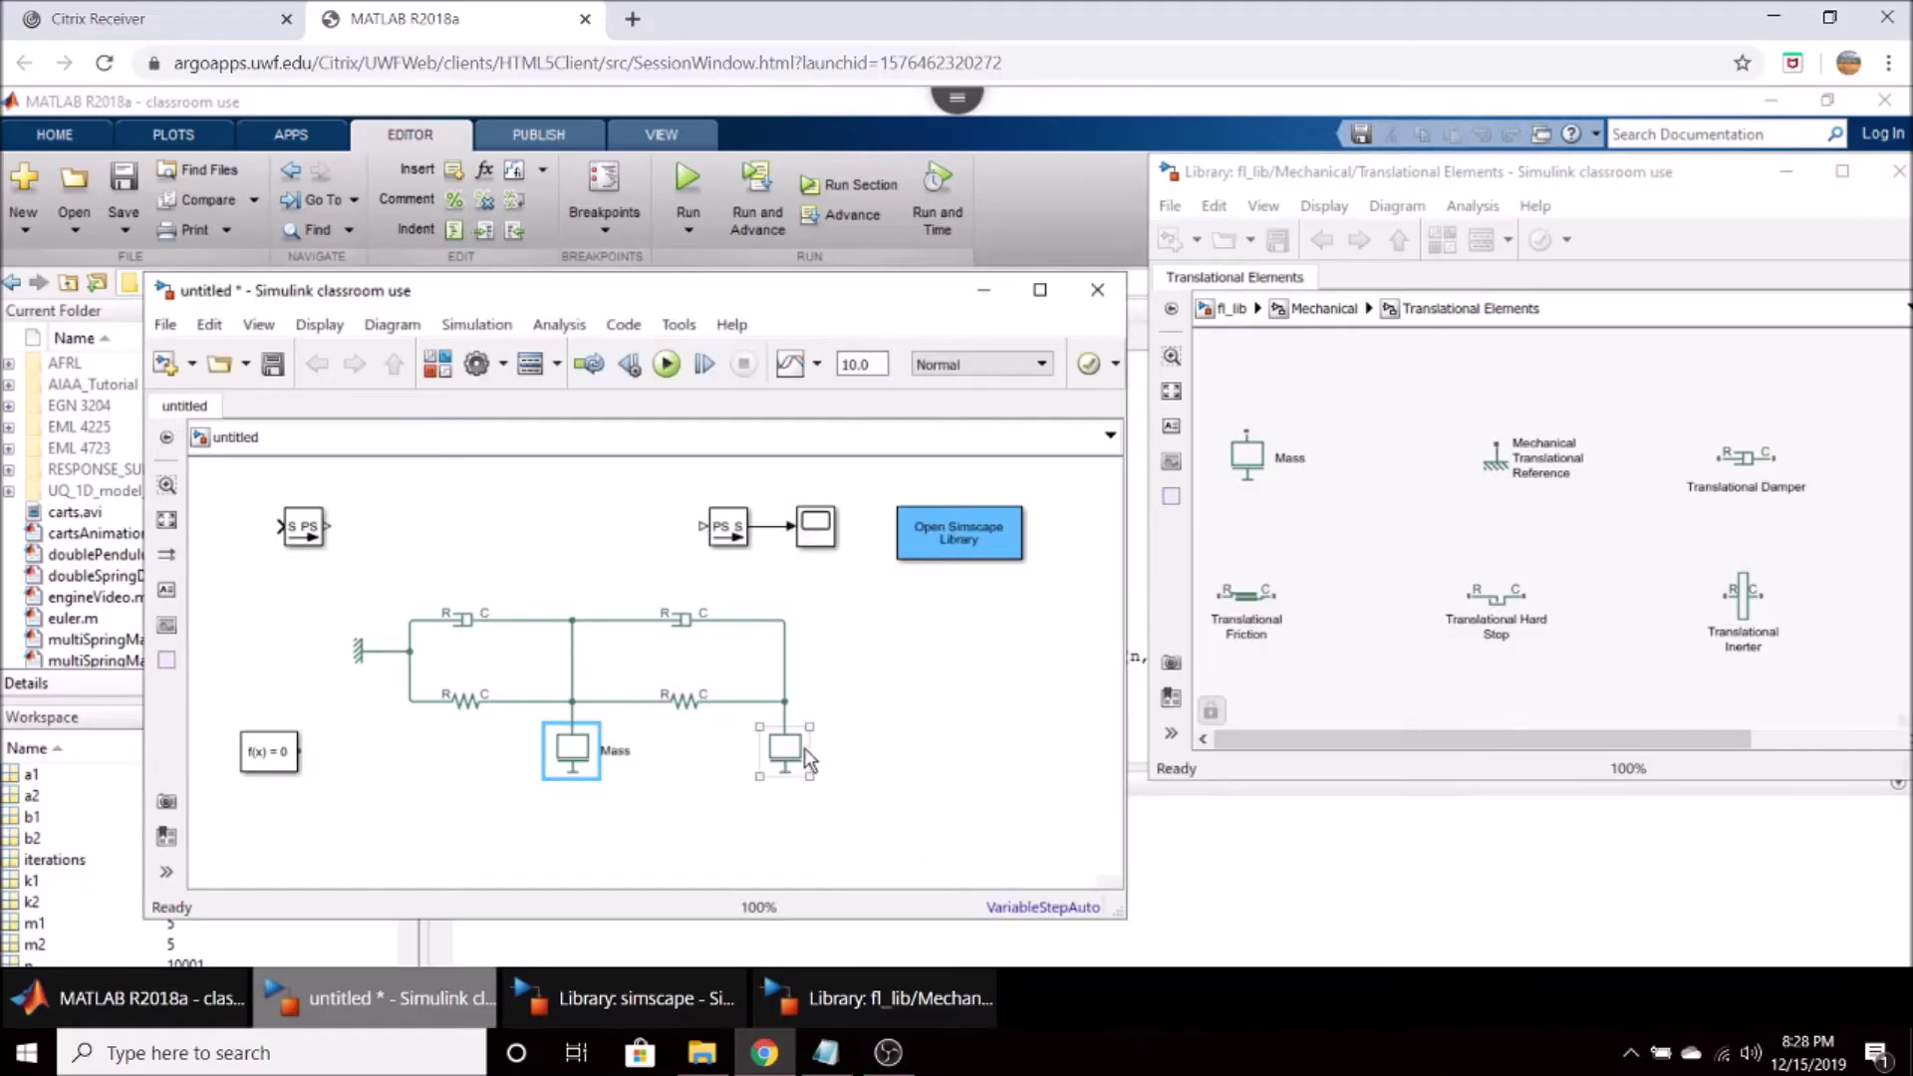
{"action": "double_click", "coordinate": [804, 748]}
{"action": "left_click", "coordinate": [1145, 826]}
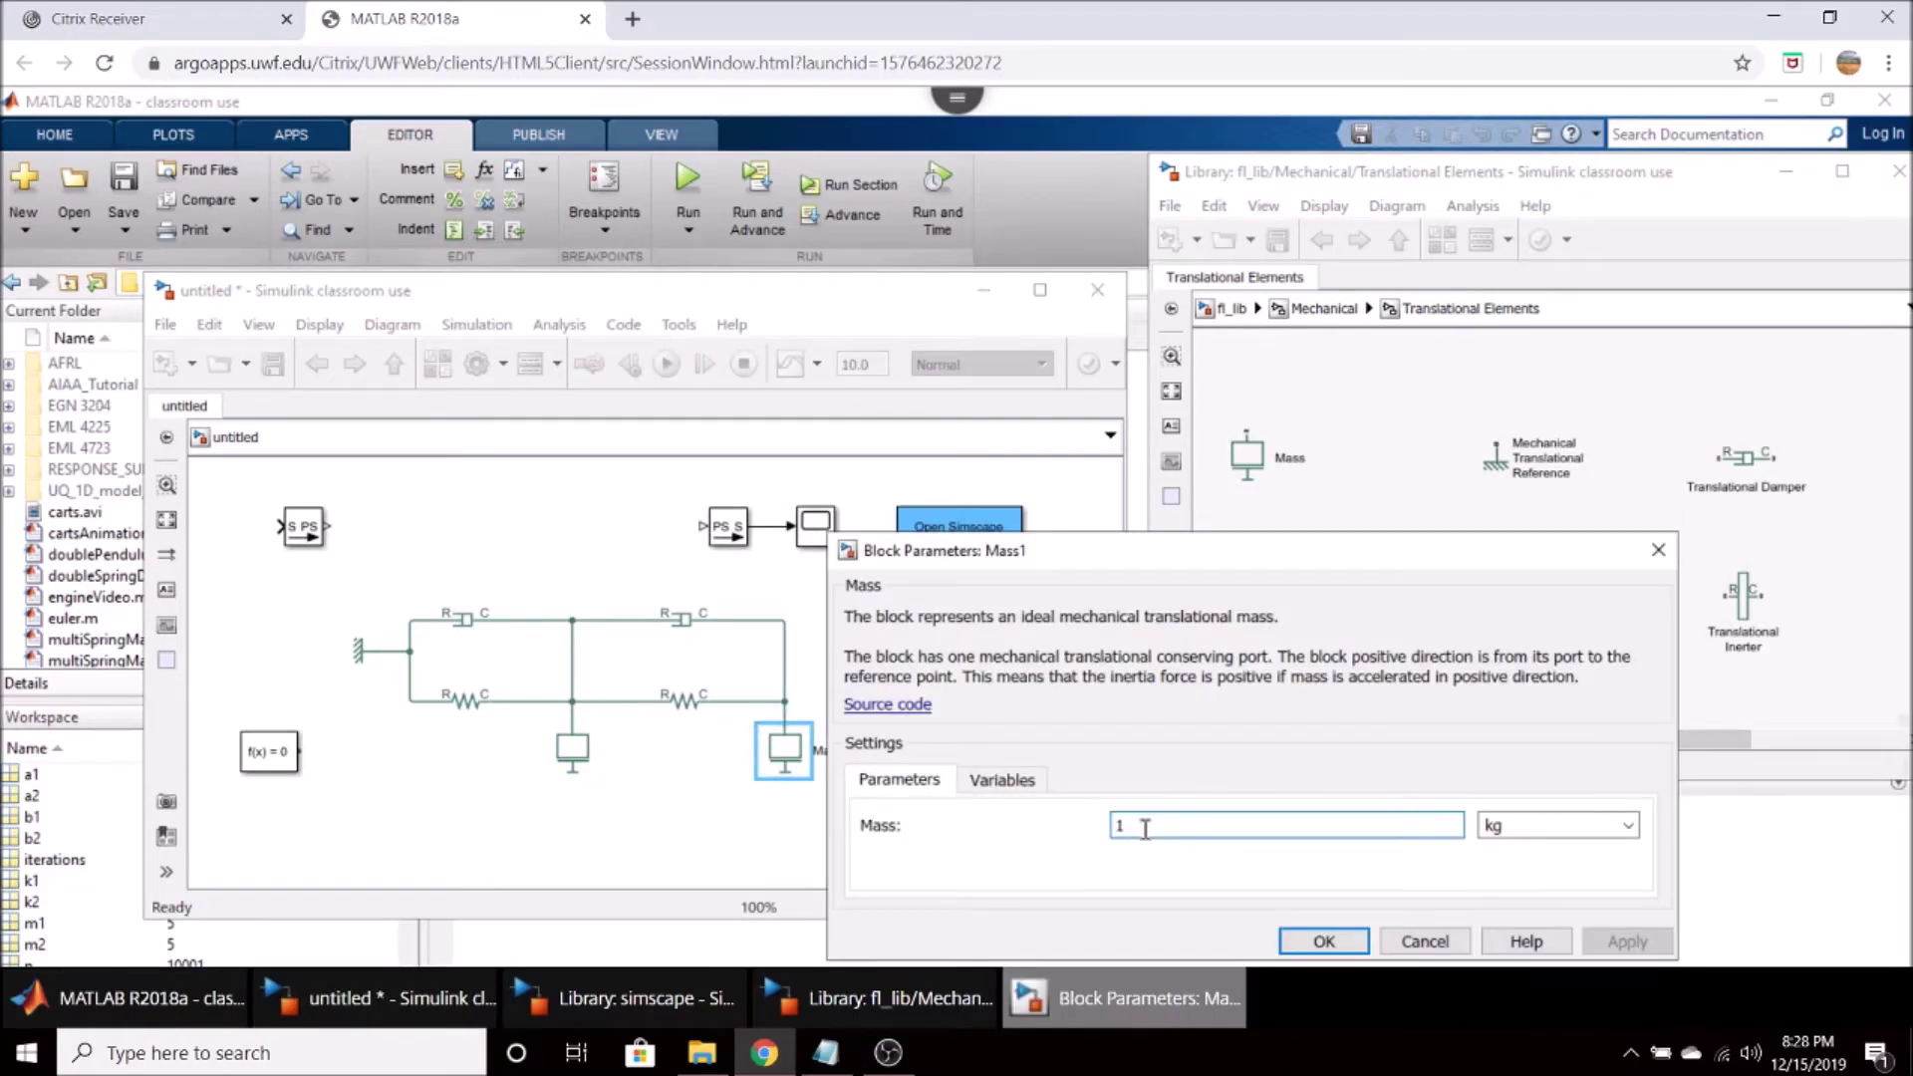
{"action": "left_click_drag", "start_coordinate": [1144, 826], "coordinate": [1100, 827]}
{"action": "type", "text": "5"}
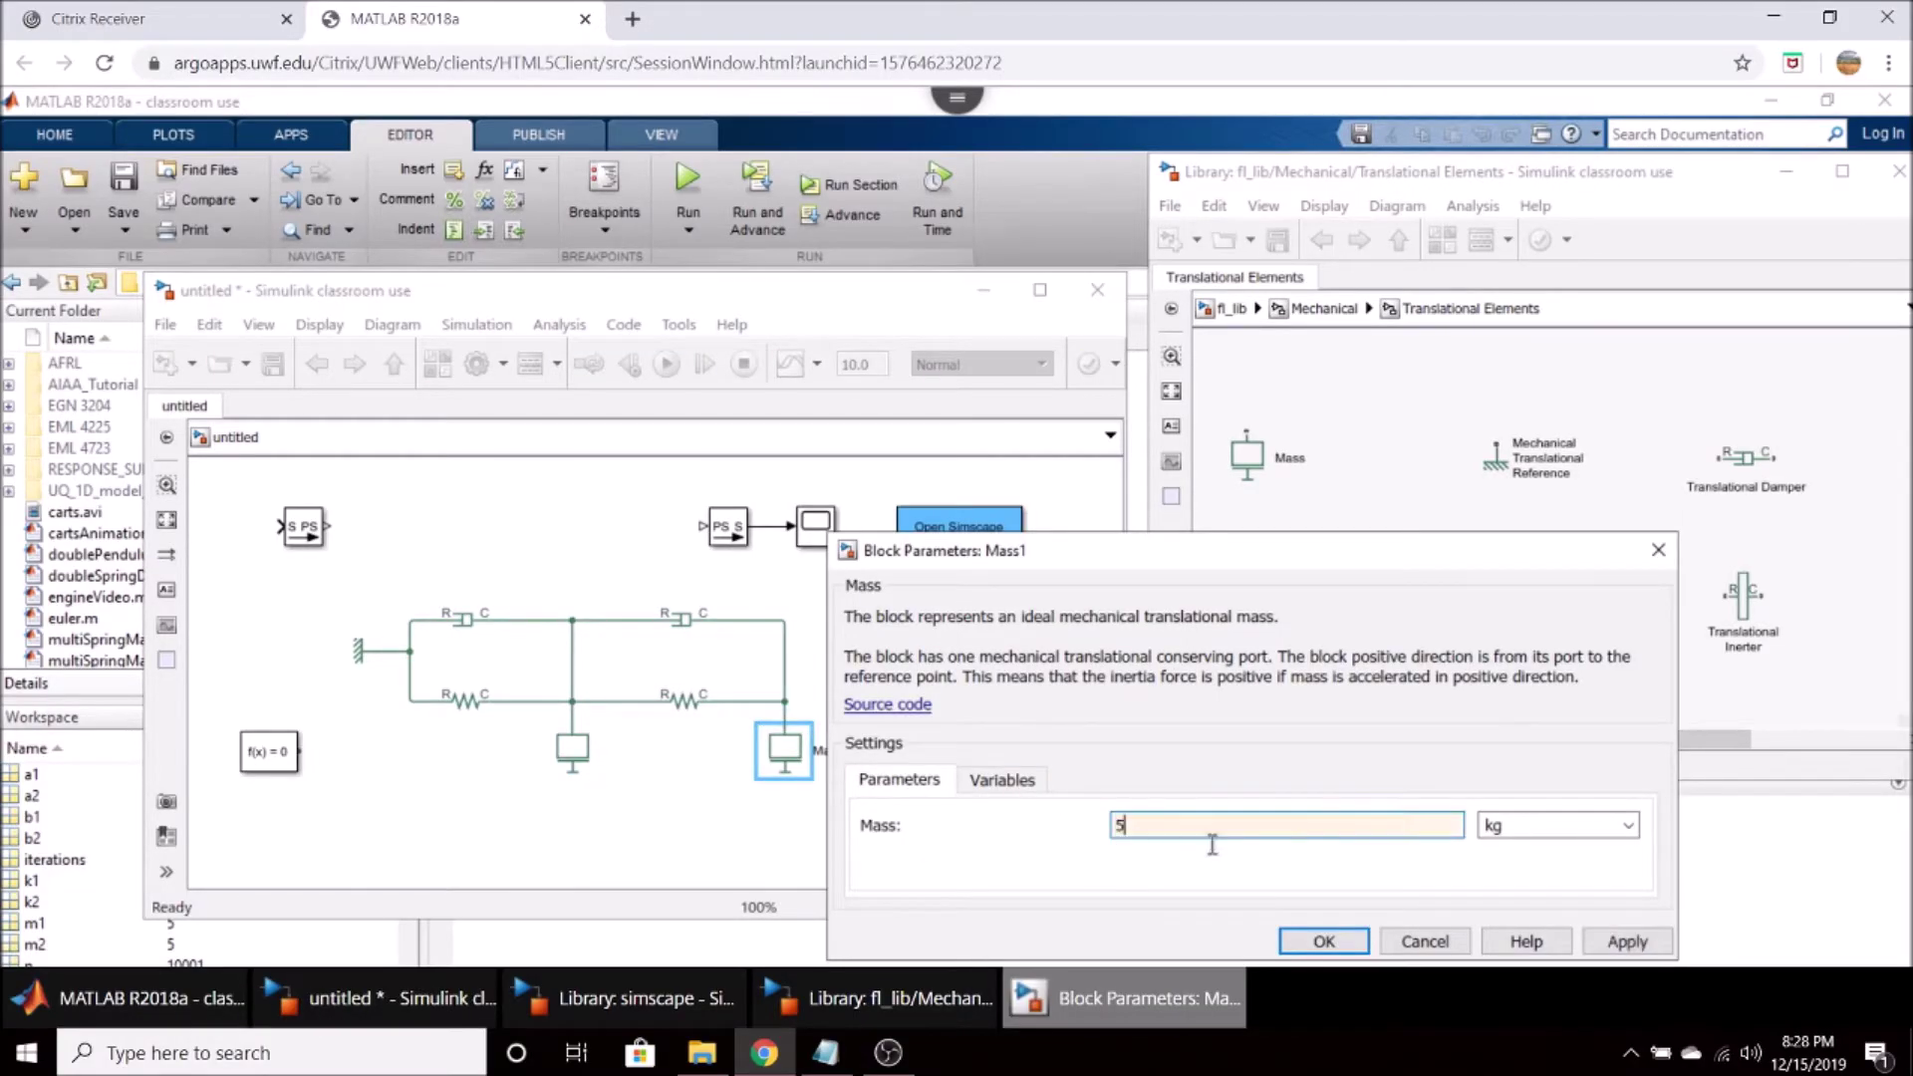
{"action": "left_click", "coordinate": [1313, 942]}
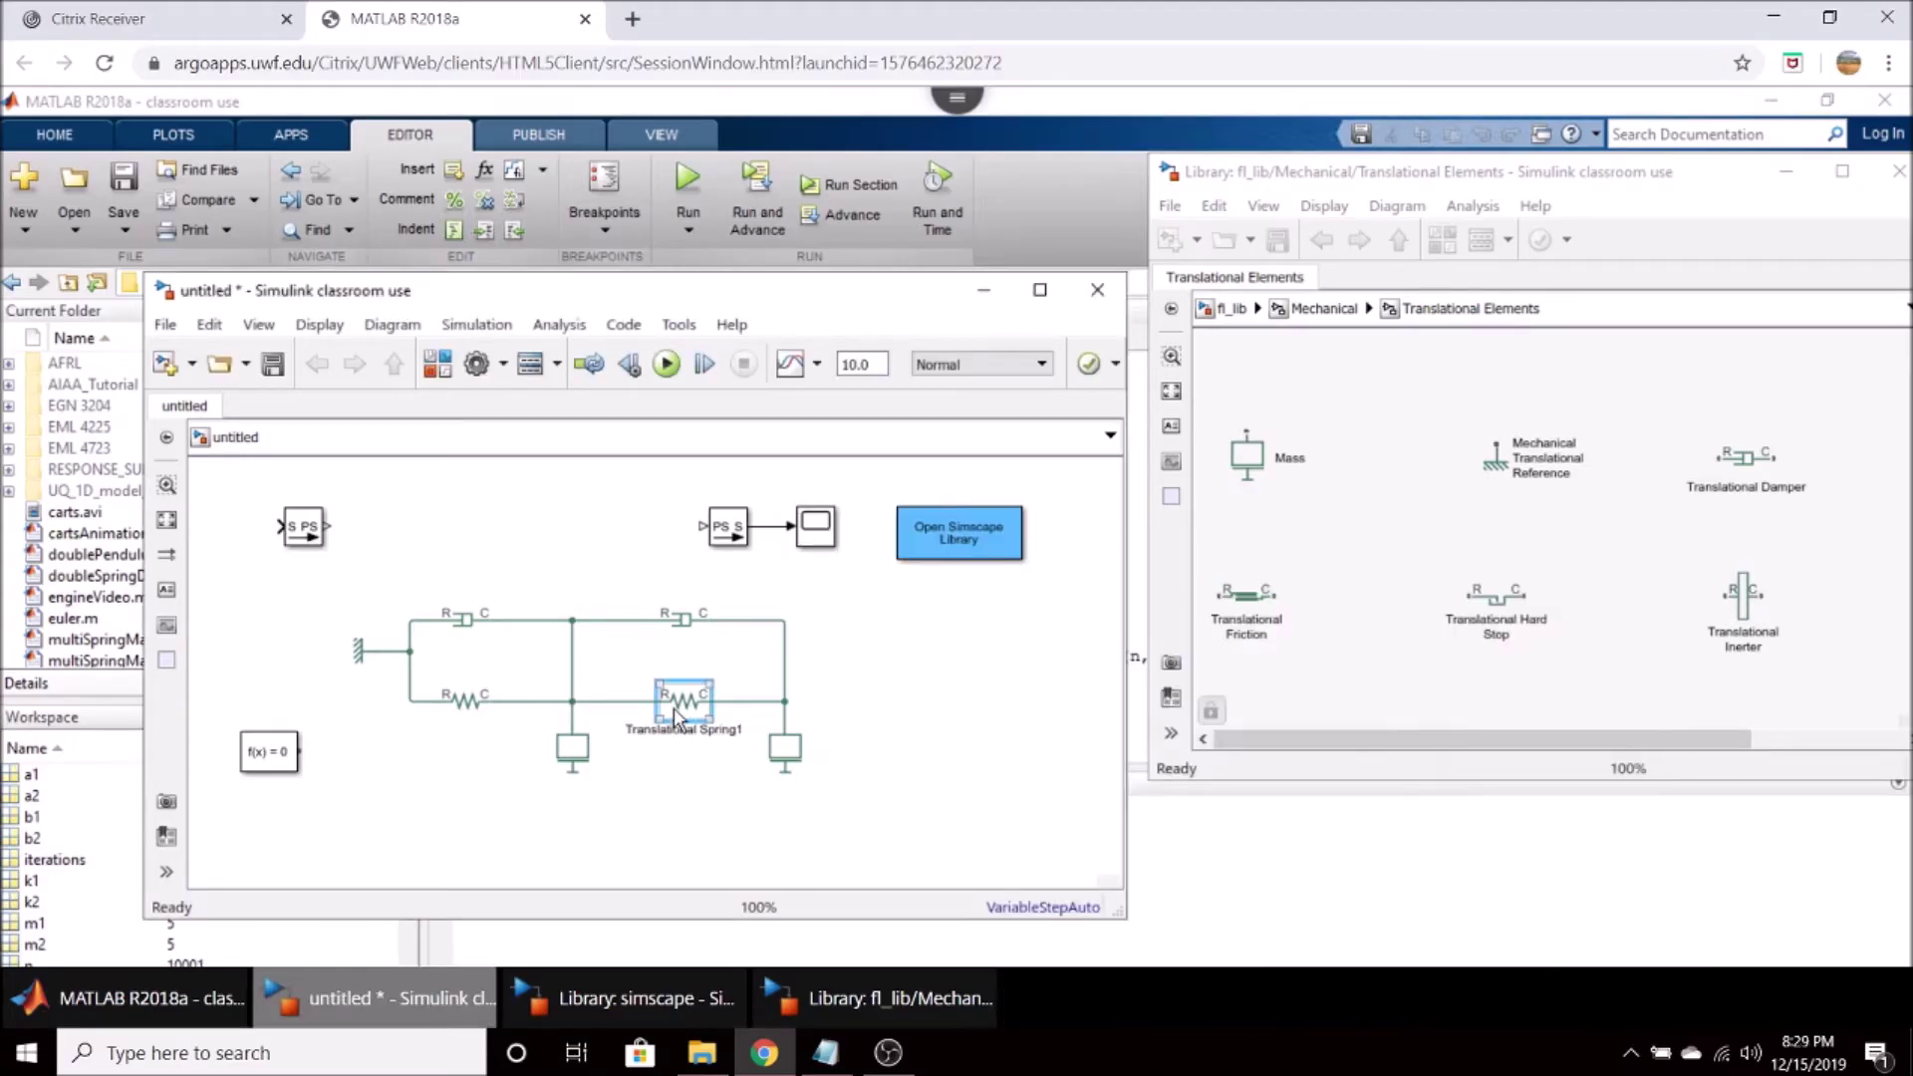
Change the spring rates from 1000 to 30 for the right spring and 50 N/m for the left.
{"action": "double_click", "coordinate": [674, 707]}
{"action": "left_click", "coordinate": [1096, 775]}
{"action": "double_click", "coordinate": [1059, 776]}
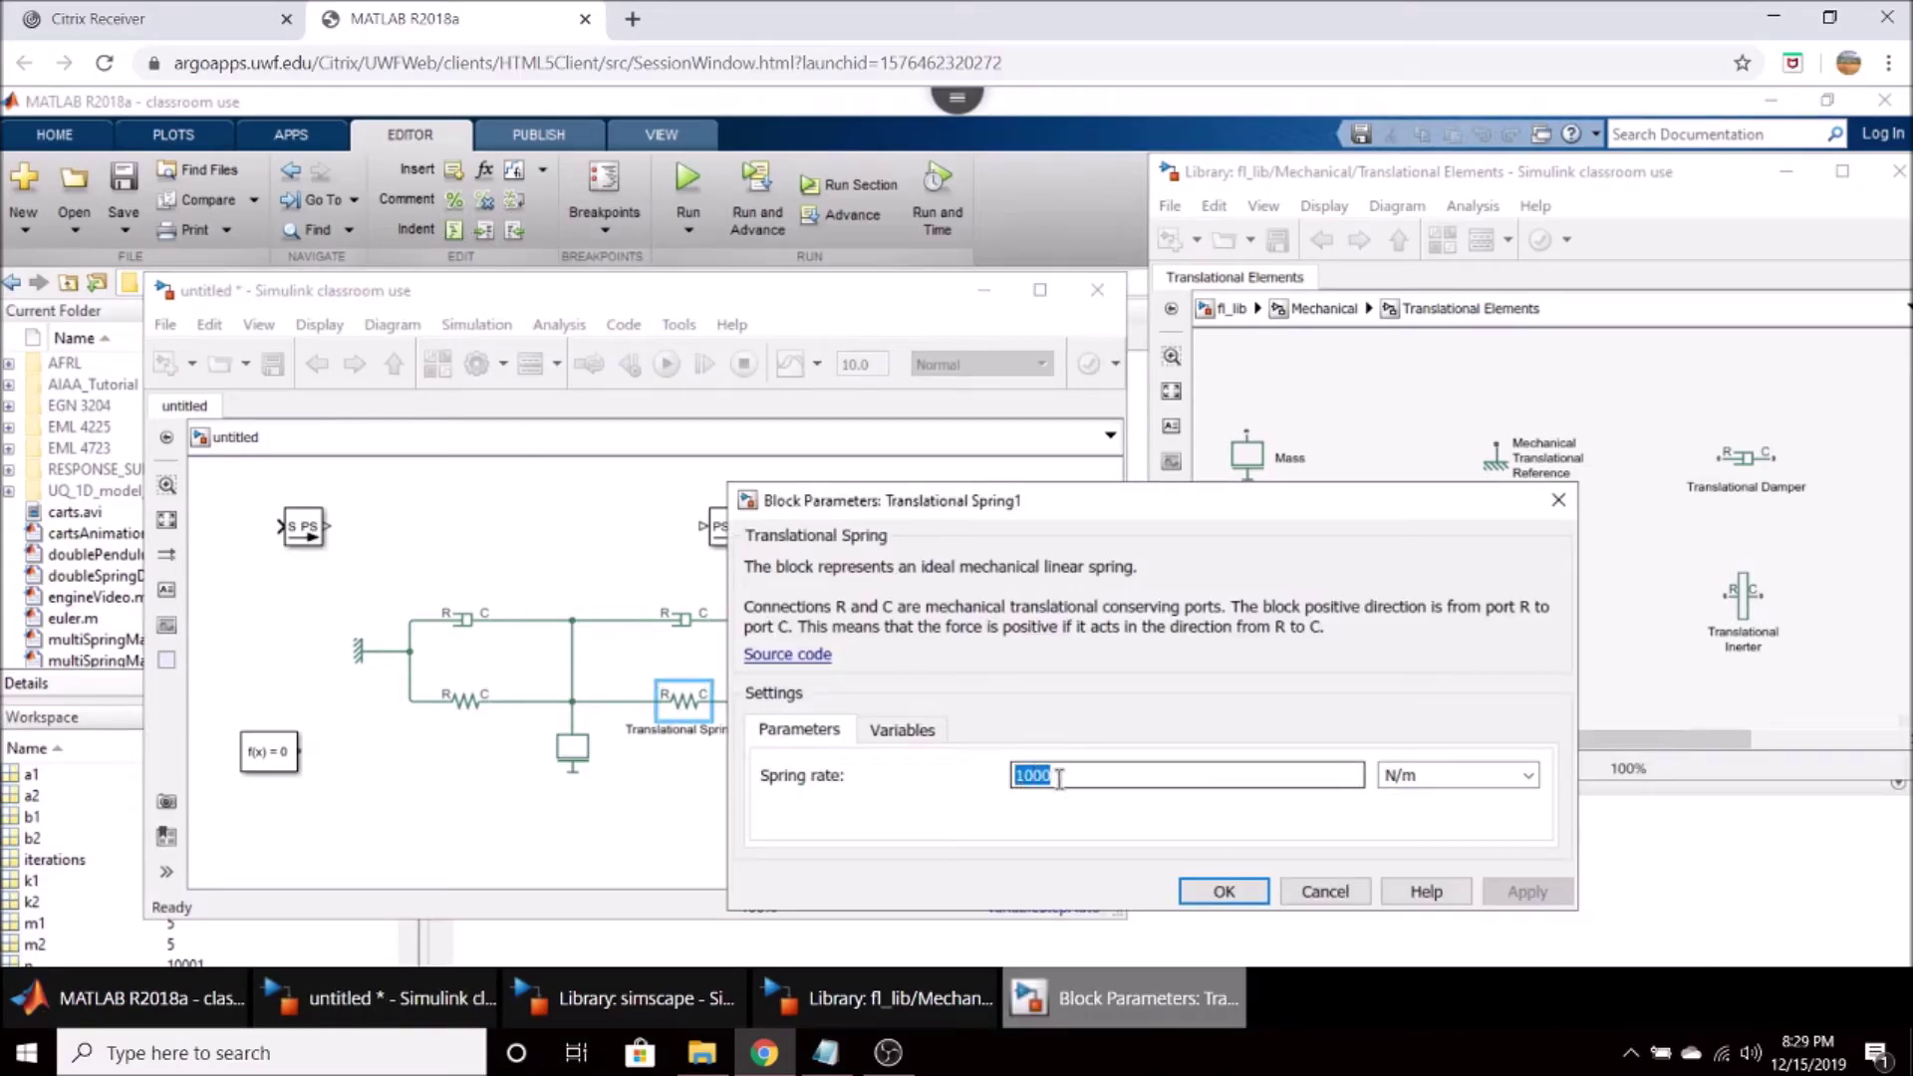
{"action": "type", "text": "30"}
{"action": "left_click", "coordinate": [1224, 891]}
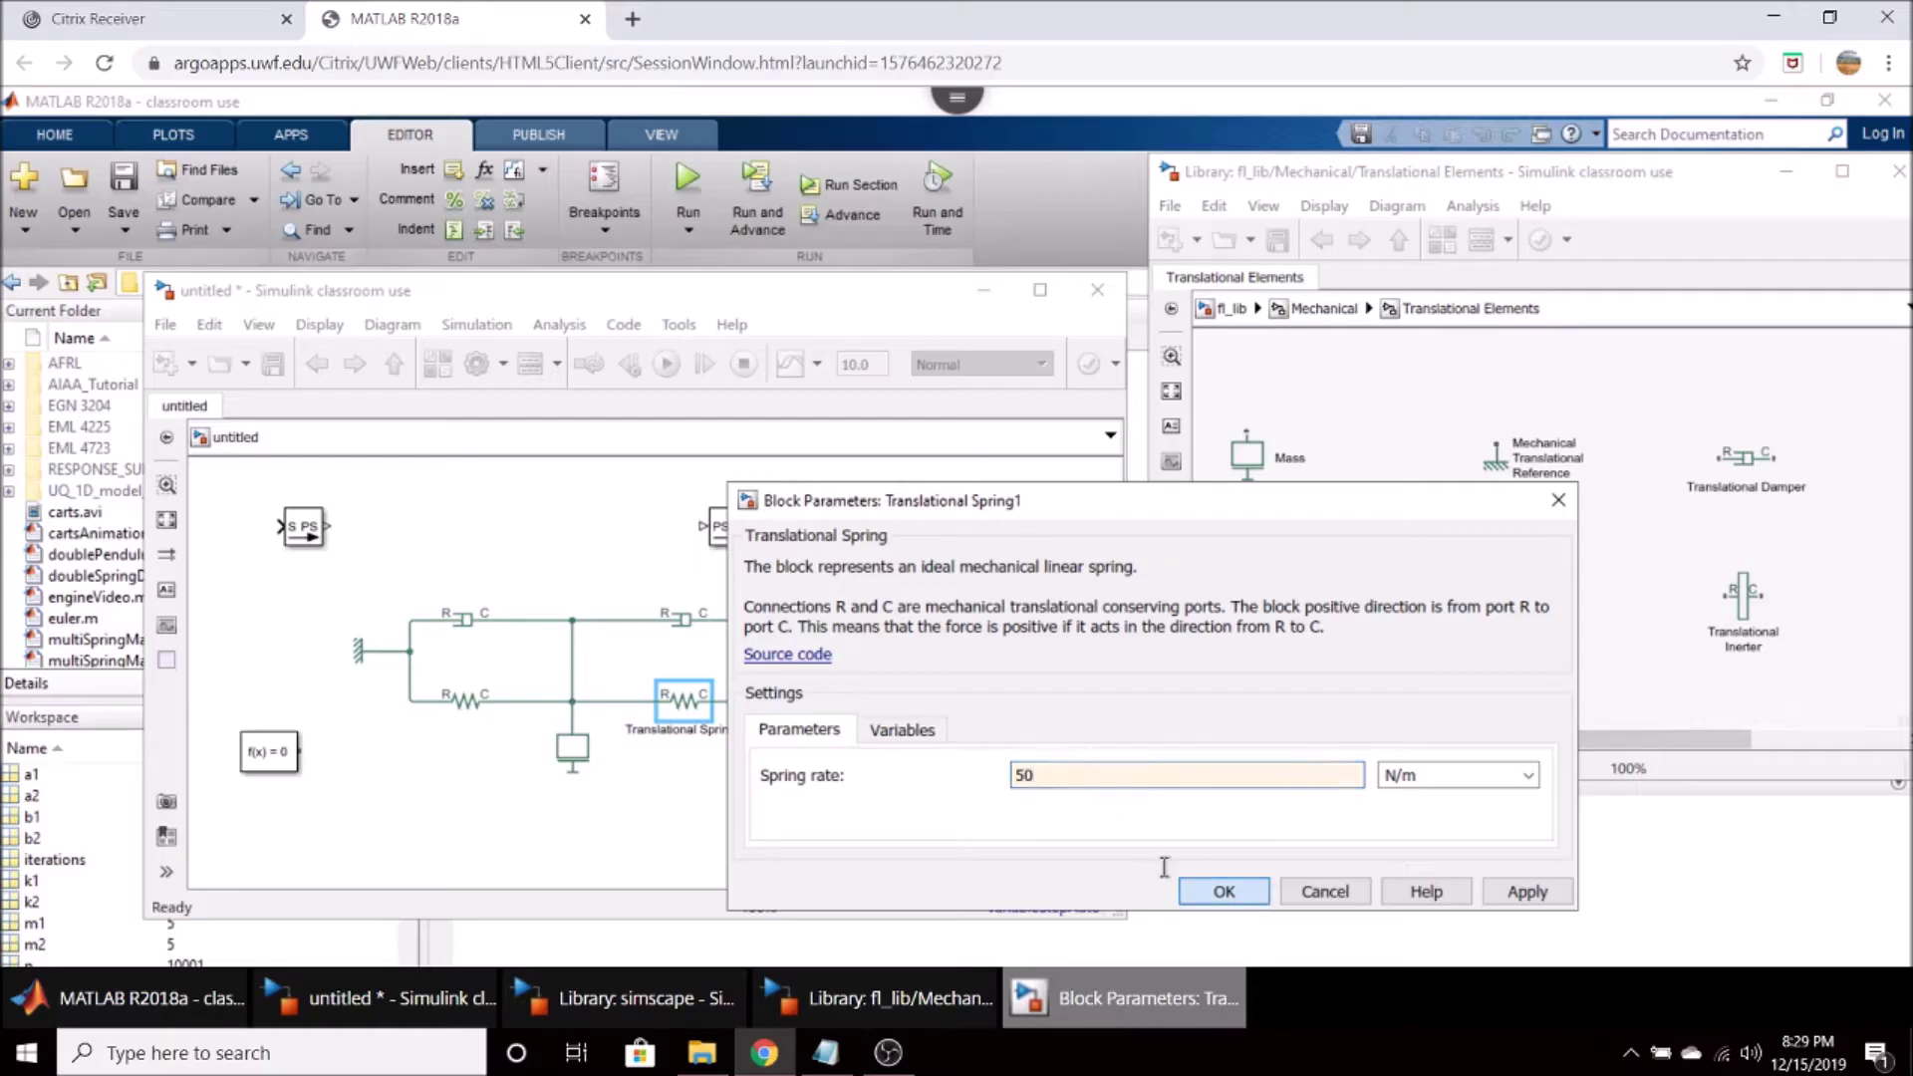
{"action": "double_click", "coordinate": [474, 705]}
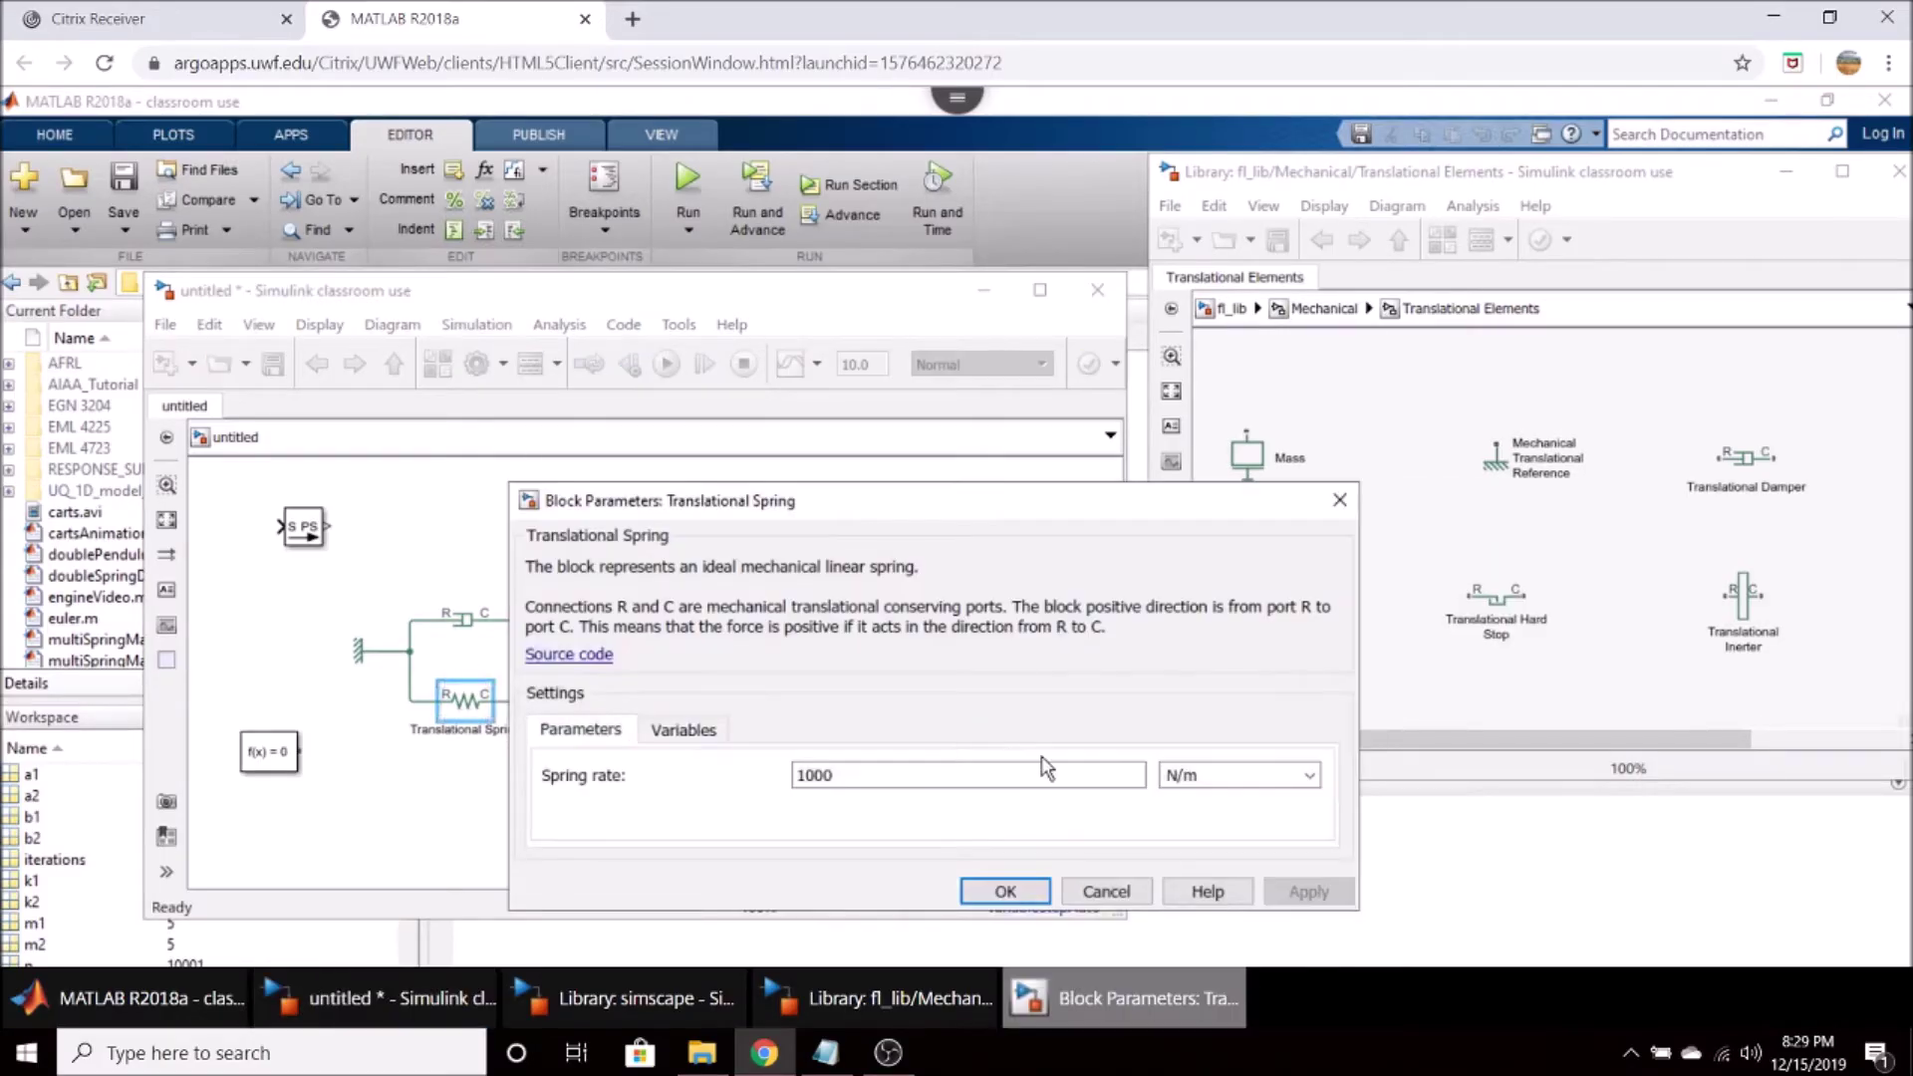
{"action": "left_click_drag", "start_coordinate": [799, 775], "coordinate": [843, 778]}
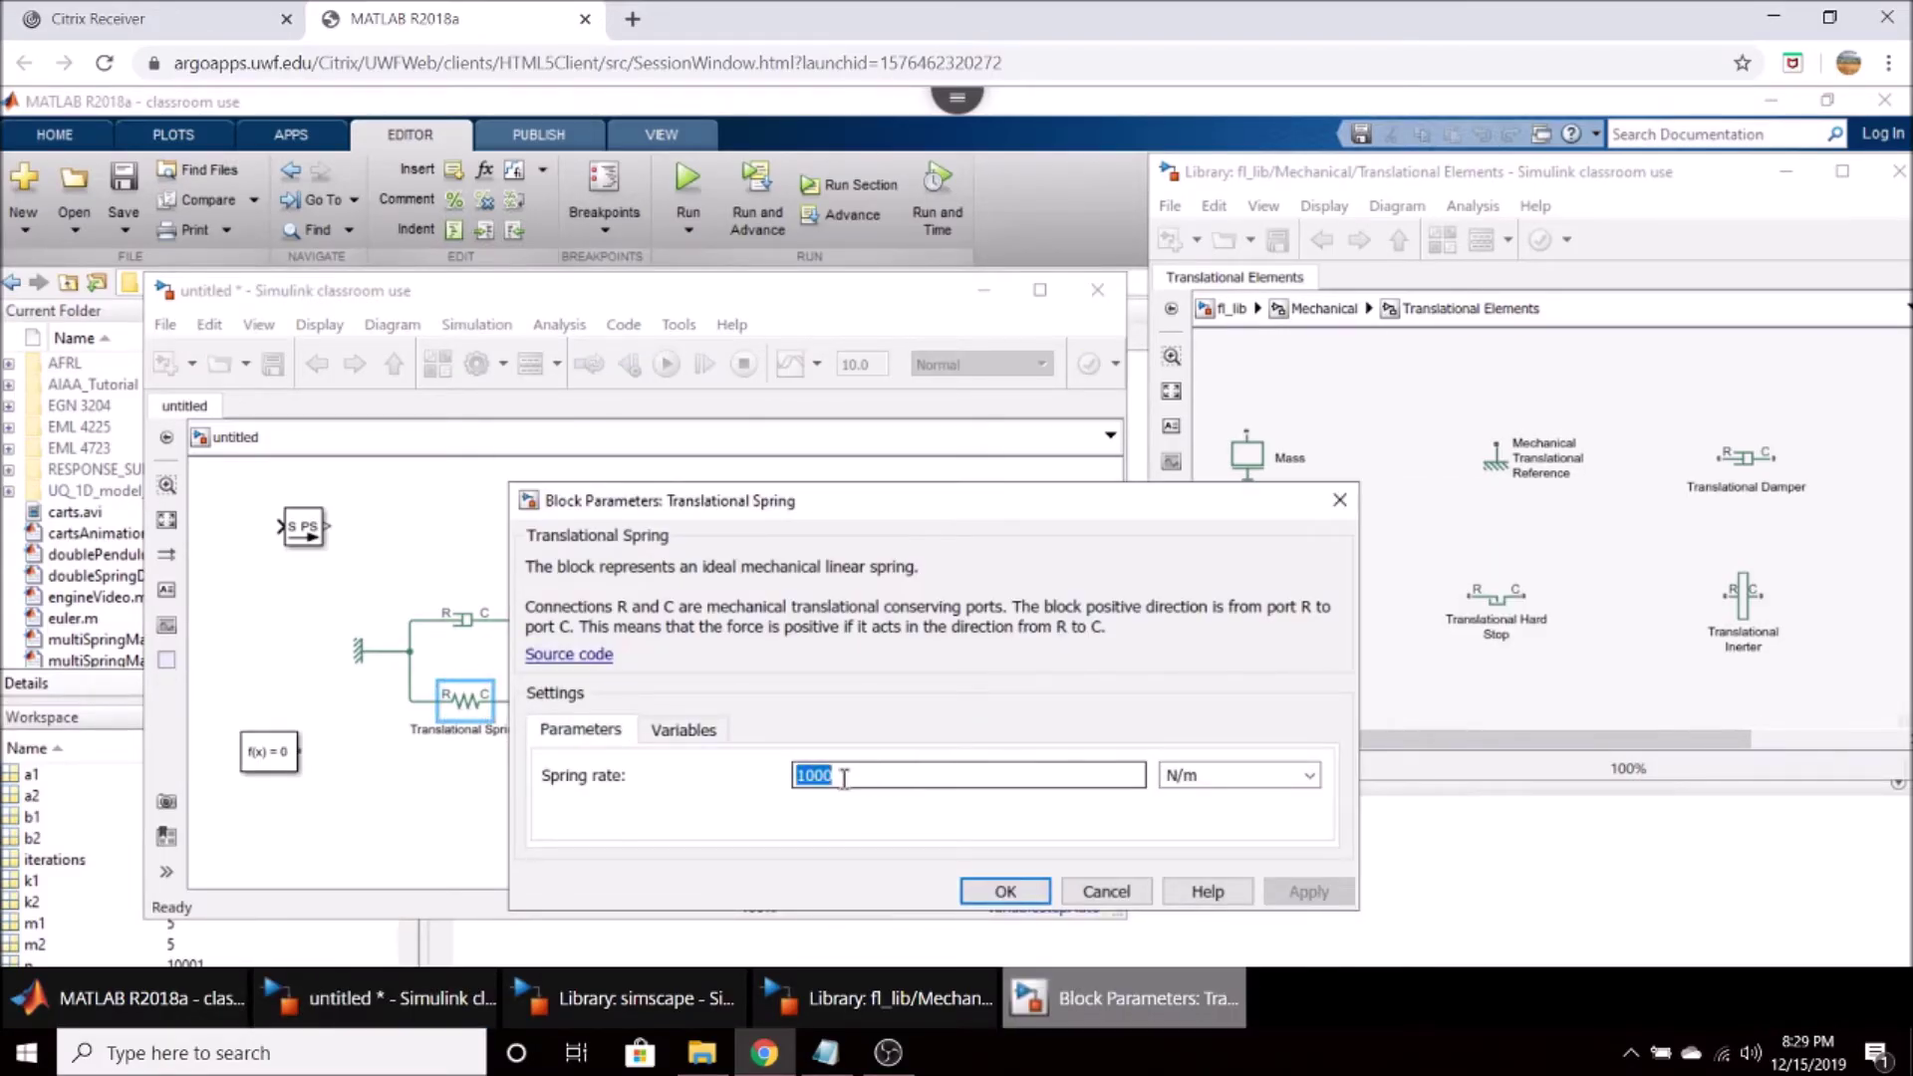
{"action": "type", "text": "50"}
{"action": "left_click", "coordinate": [1002, 891]}
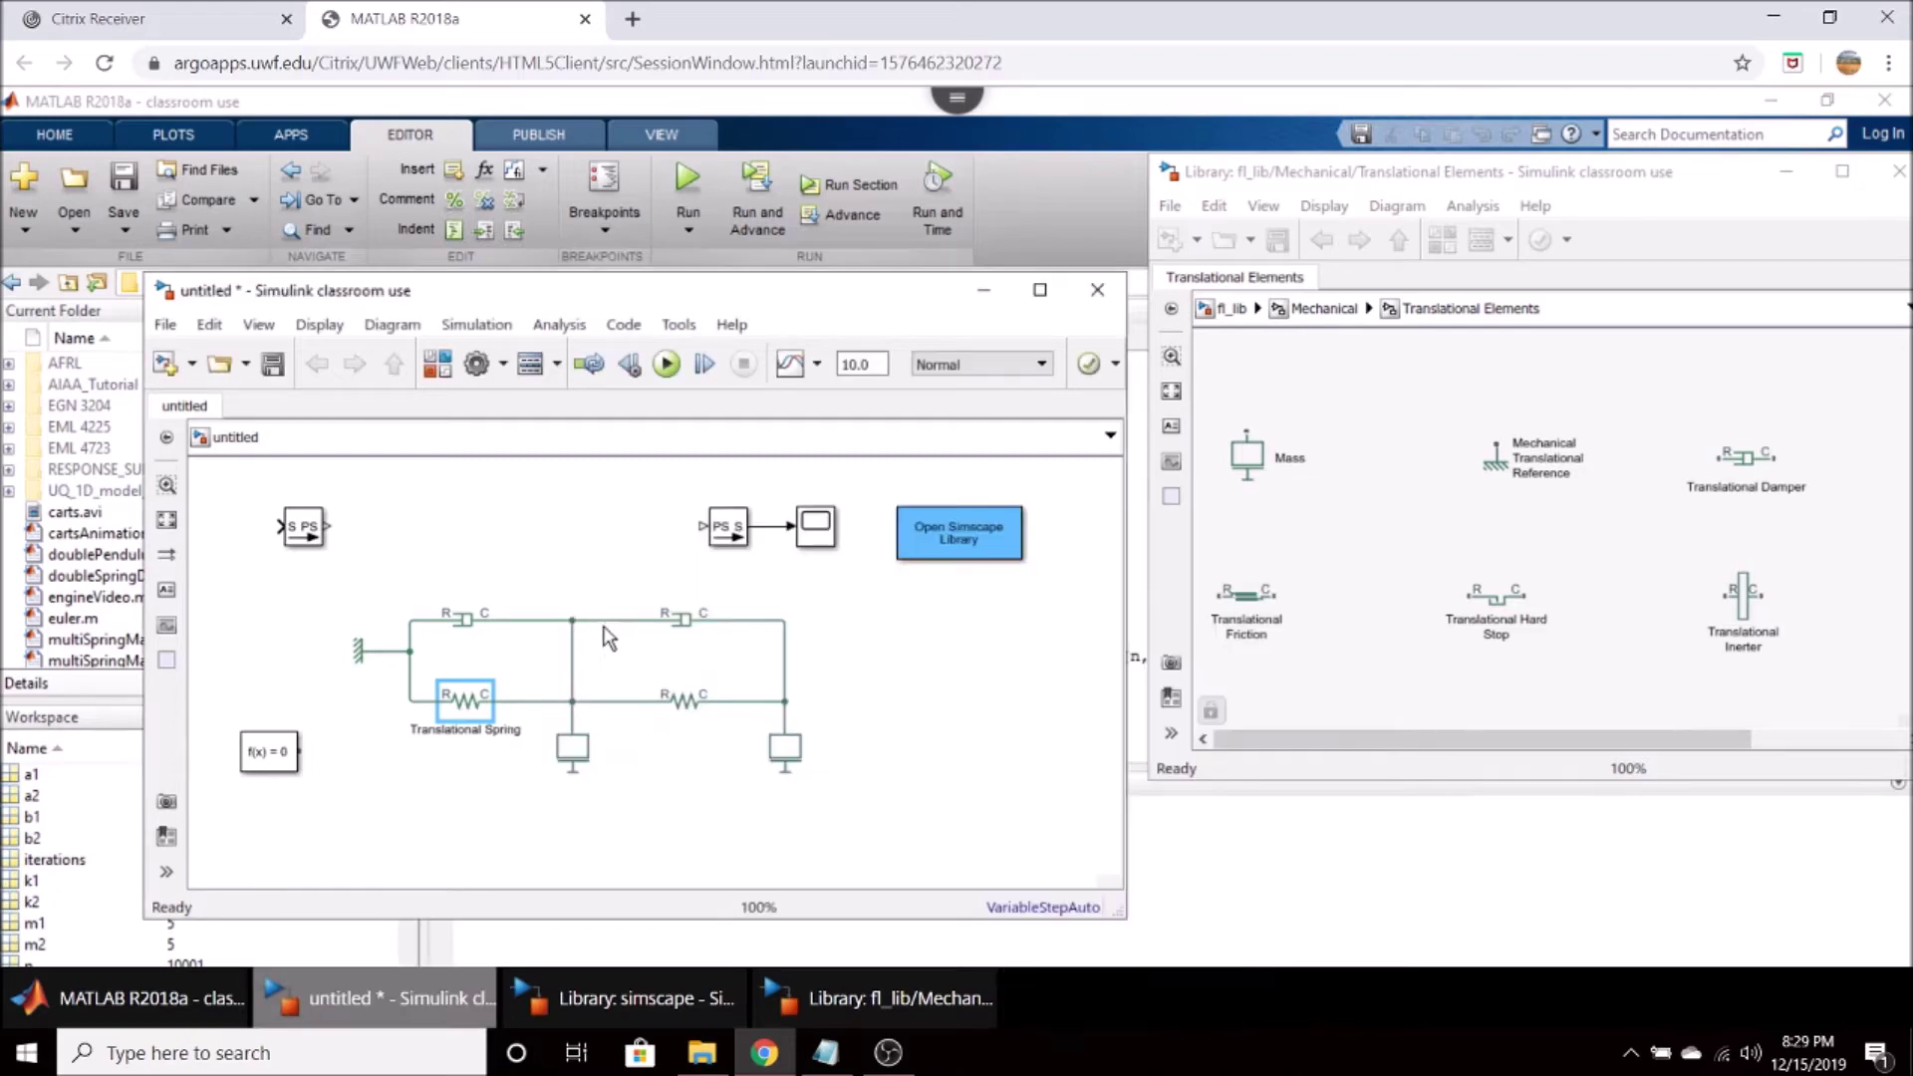
Change both dampers' damping coefficient from 100 to 5 N/(m/s).
{"action": "left_click", "coordinate": [683, 633]}
{"action": "double_click", "coordinate": [684, 632]}
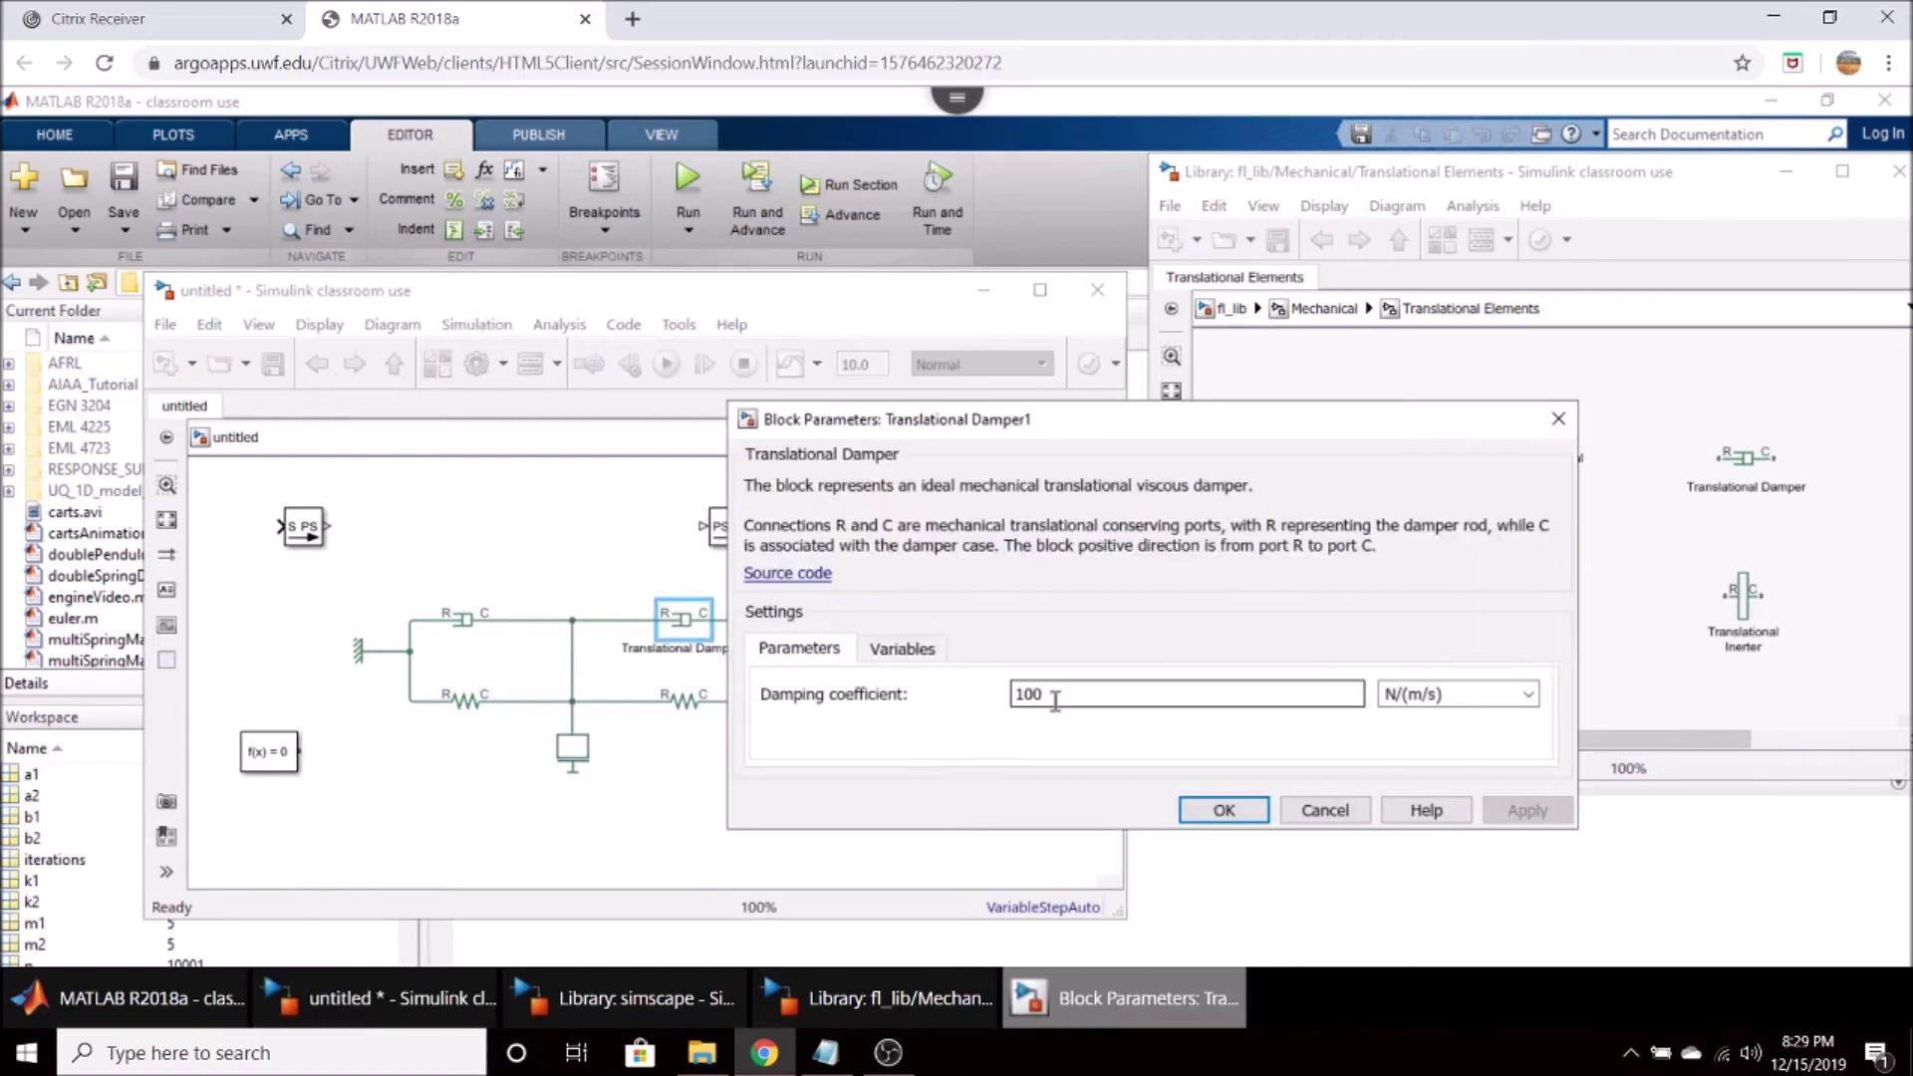
{"action": "double_click", "coordinate": [1029, 694]}
{"action": "left_click_drag", "start_coordinate": [1033, 699], "coordinate": [1050, 701]}
{"action": "type", "text": "5"}
{"action": "left_click", "coordinate": [1220, 809]}
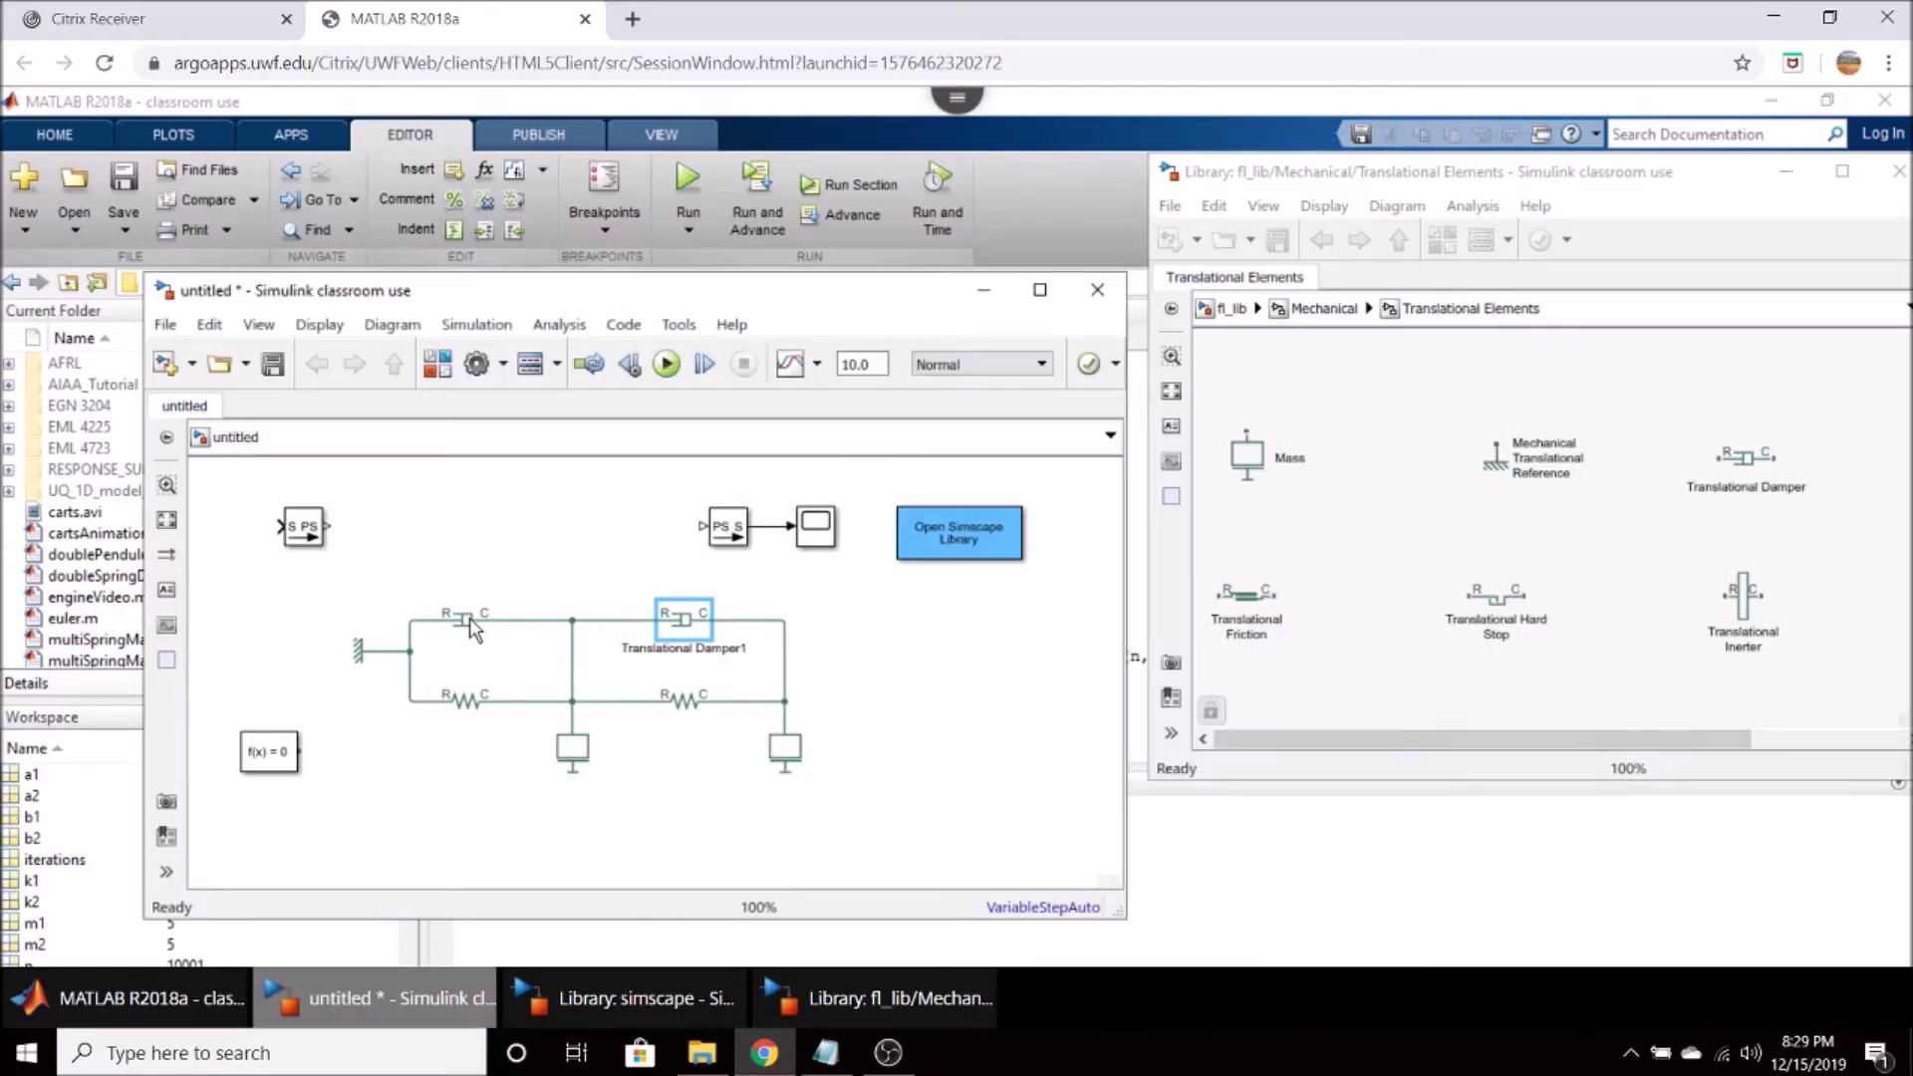
{"action": "double_click", "coordinate": [470, 618]}
{"action": "left_click_drag", "start_coordinate": [794, 694], "coordinate": [817, 695]}
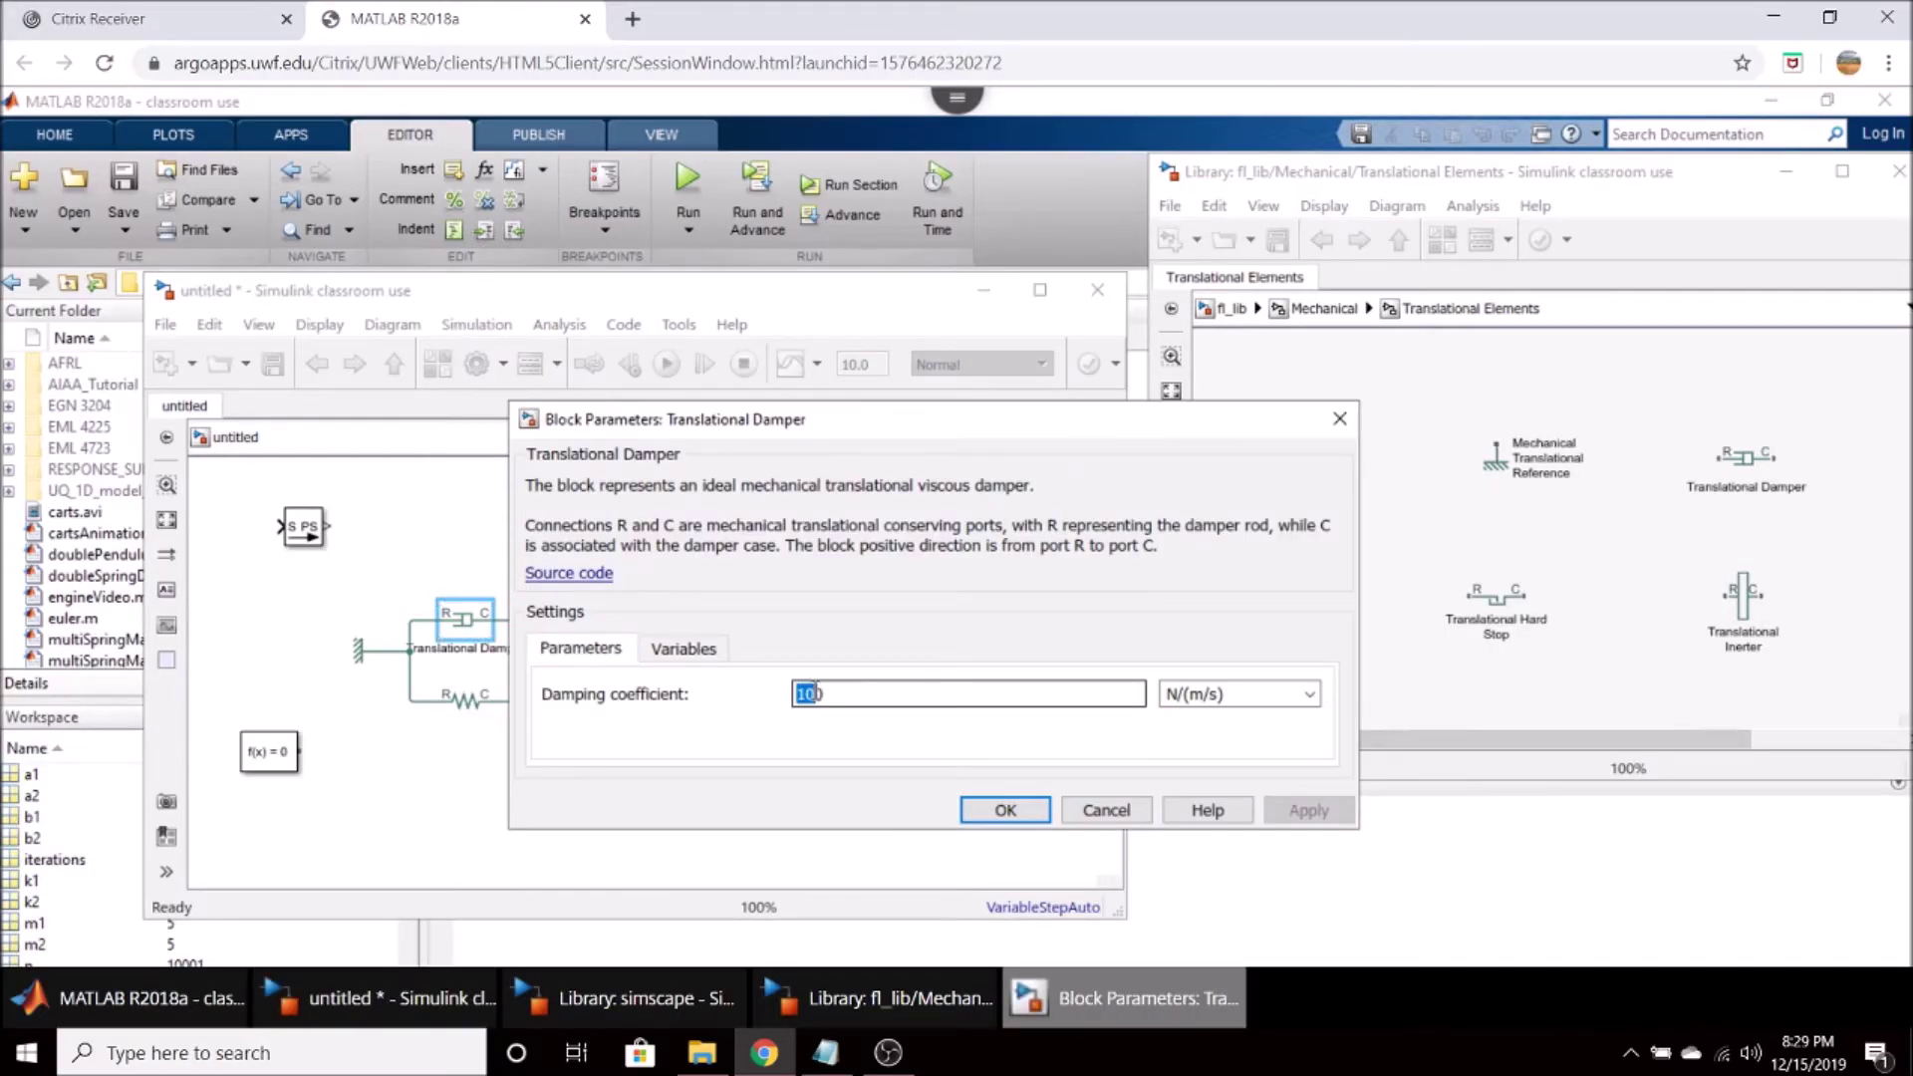
{"action": "type", "text": "5"}
{"action": "left_click", "coordinate": [1004, 809]}
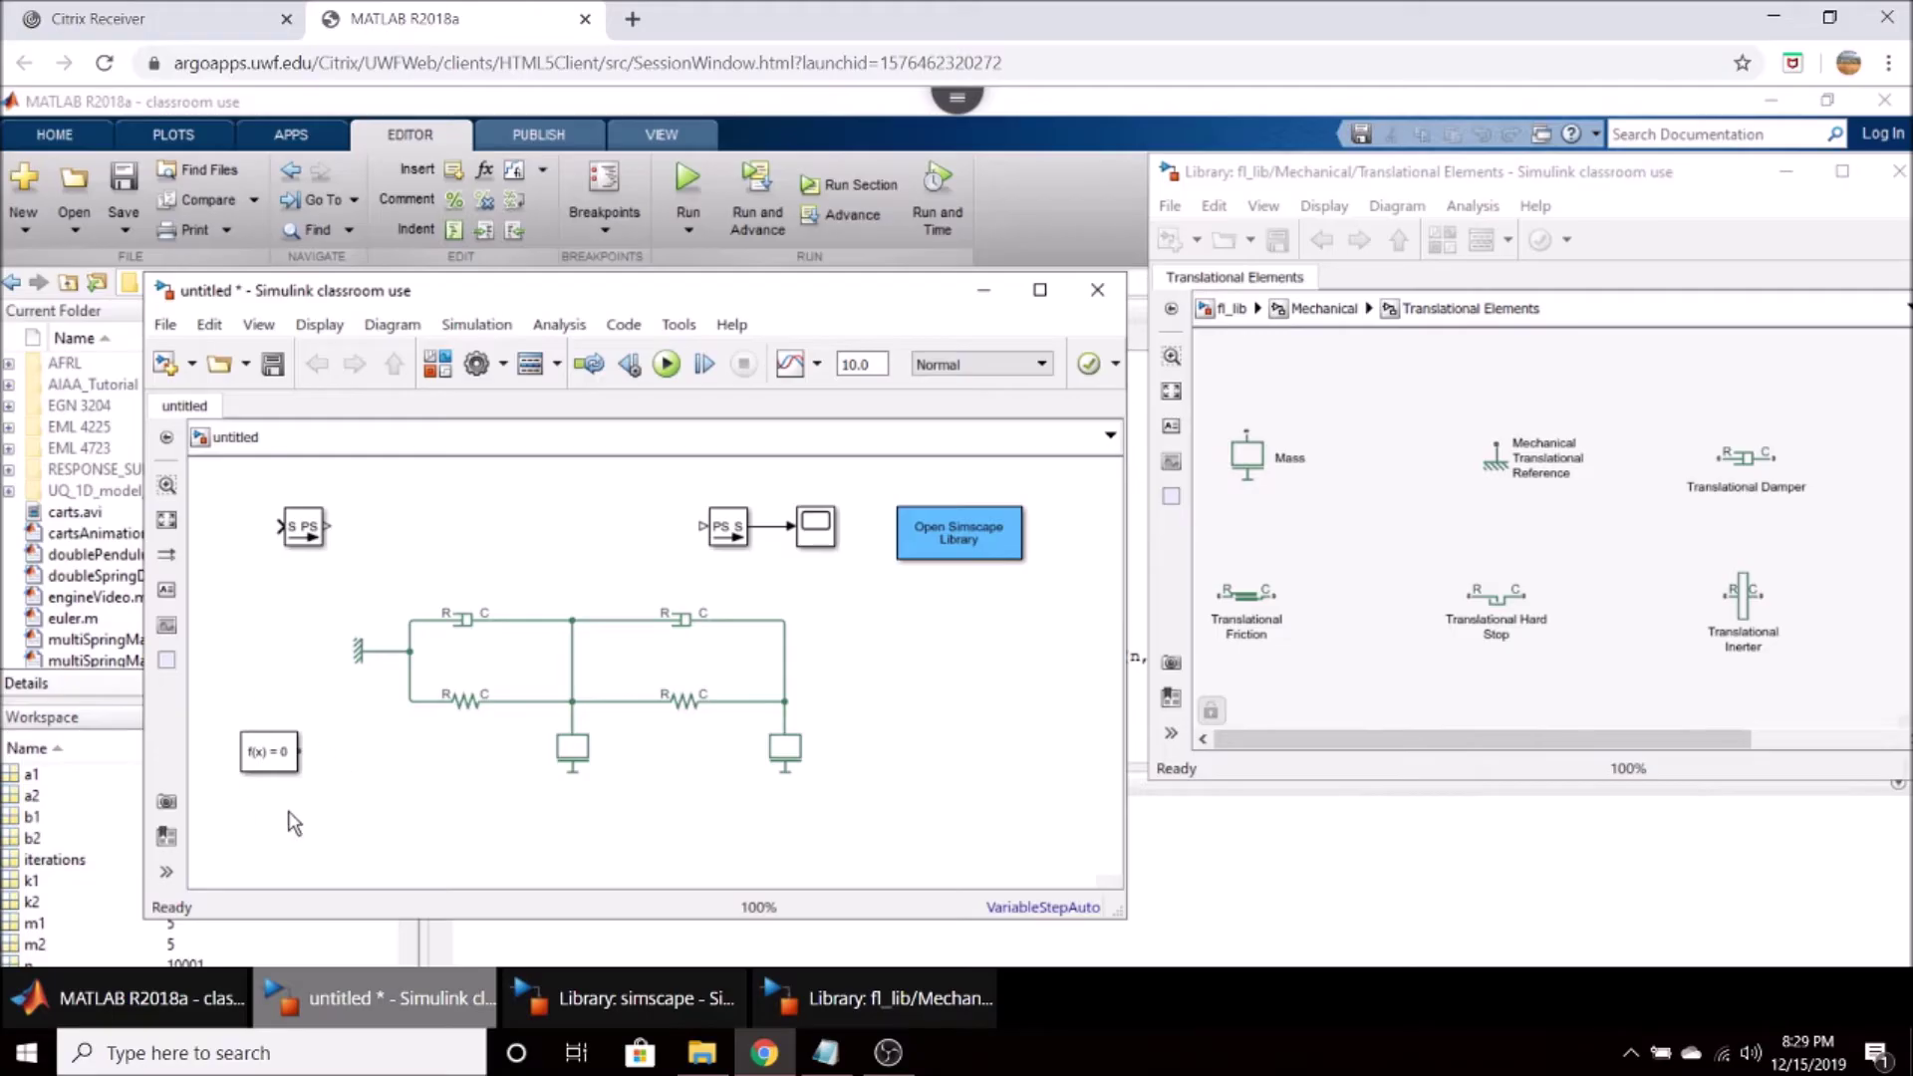
Connect the f(x)=0 block to the wall reference node and nudge the Simulink-PS converter right and down.
{"action": "left_click", "coordinate": [296, 755]}
{"action": "left_click_drag", "start_coordinate": [337, 762], "coordinate": [384, 669]}
{"action": "left_click", "coordinate": [299, 543]}
{"action": "left_click_drag", "start_coordinate": [306, 541], "coordinate": [334, 550]}
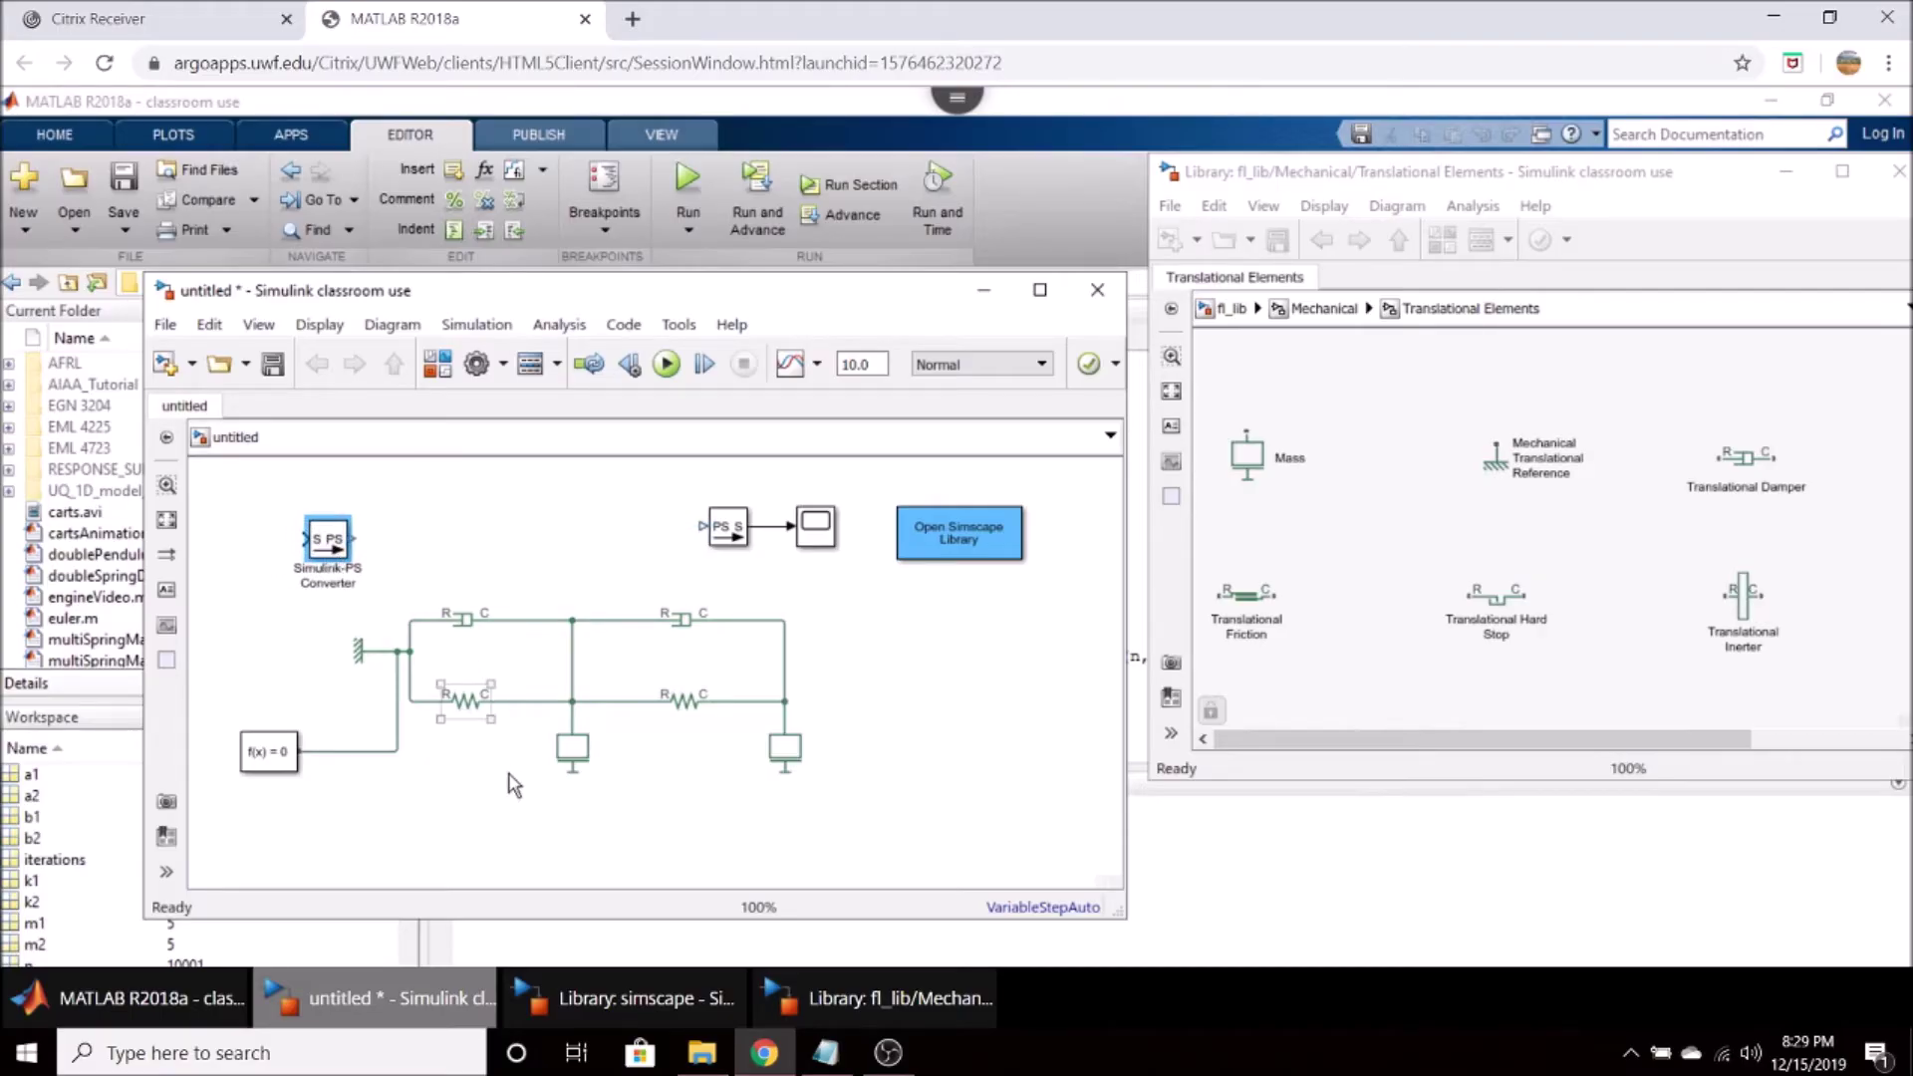
{"action": "left_click", "coordinate": [430, 745]}
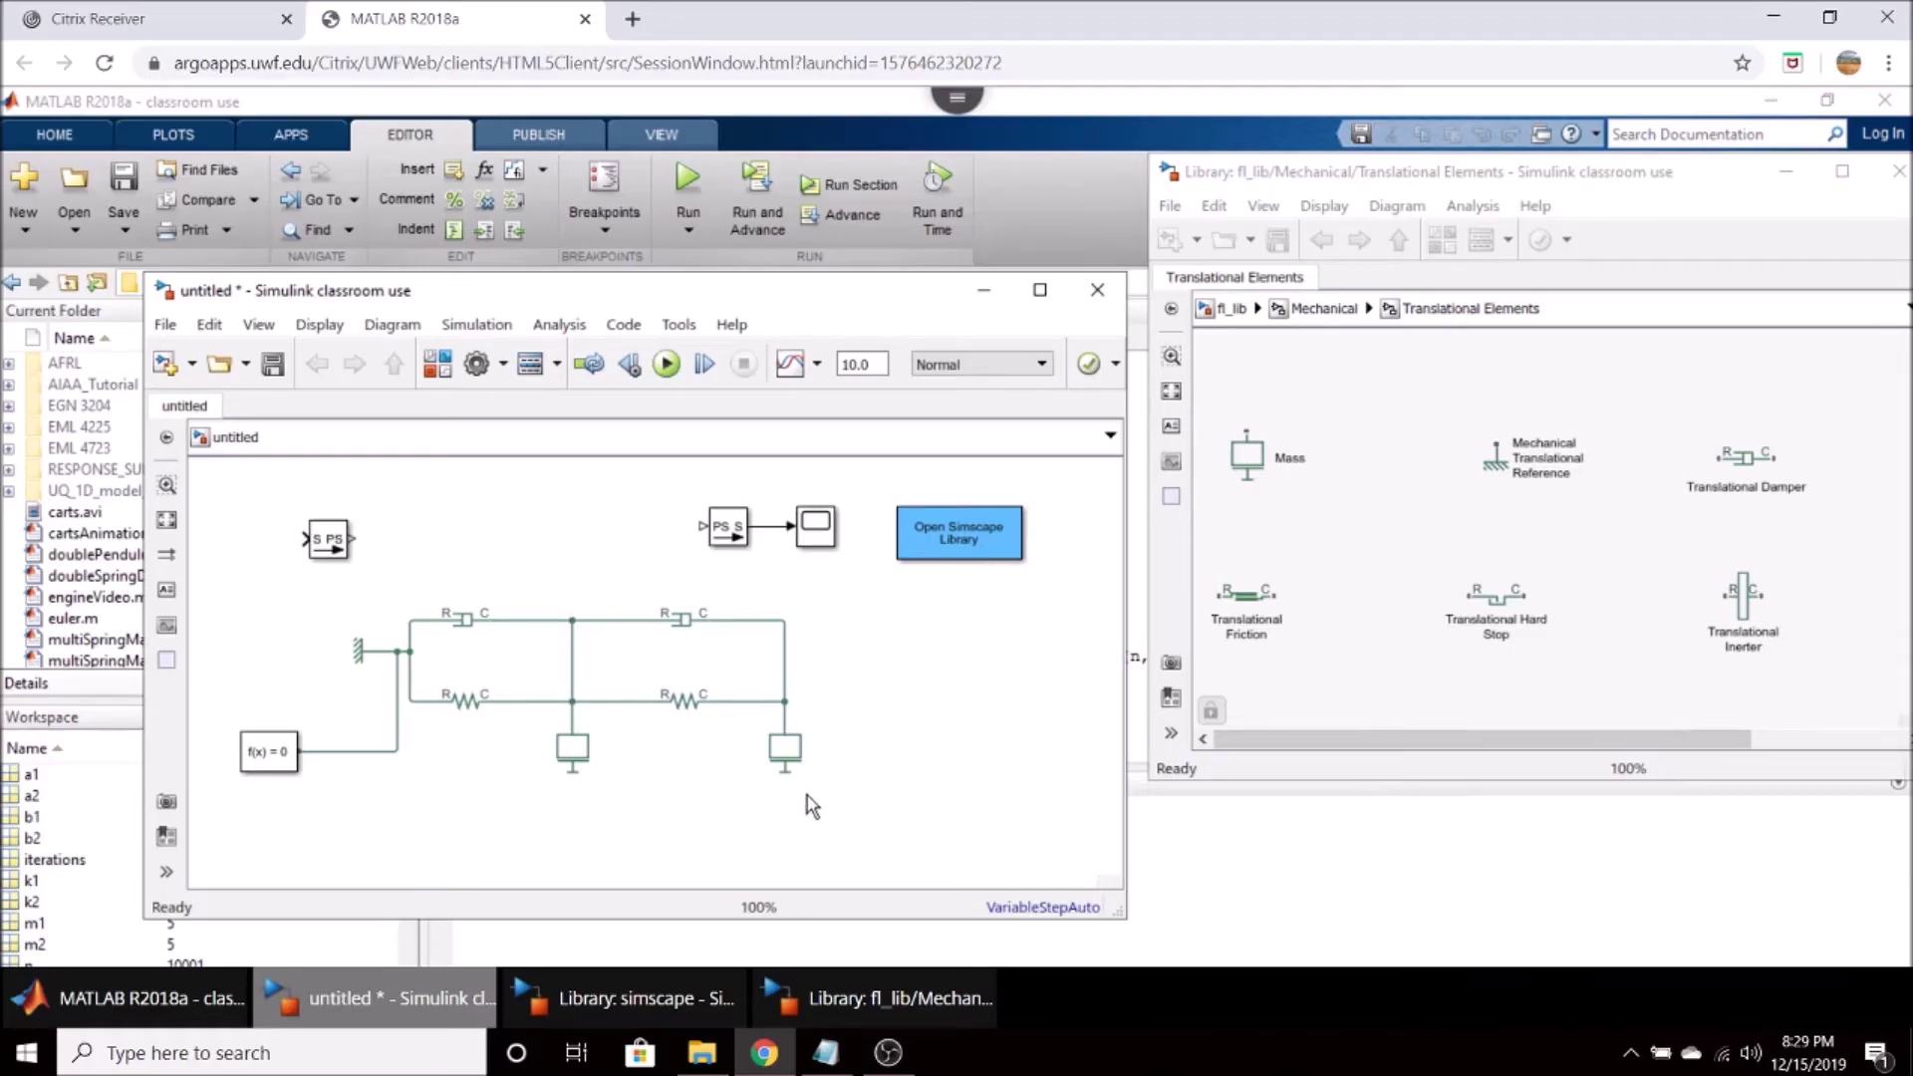
Wire the right-hand mass to the spring junction above it.
{"action": "left_click", "coordinate": [783, 747]}
{"action": "left_click_drag", "start_coordinate": [782, 705], "coordinate": [794, 747]}
{"action": "left_click", "coordinate": [839, 700]}
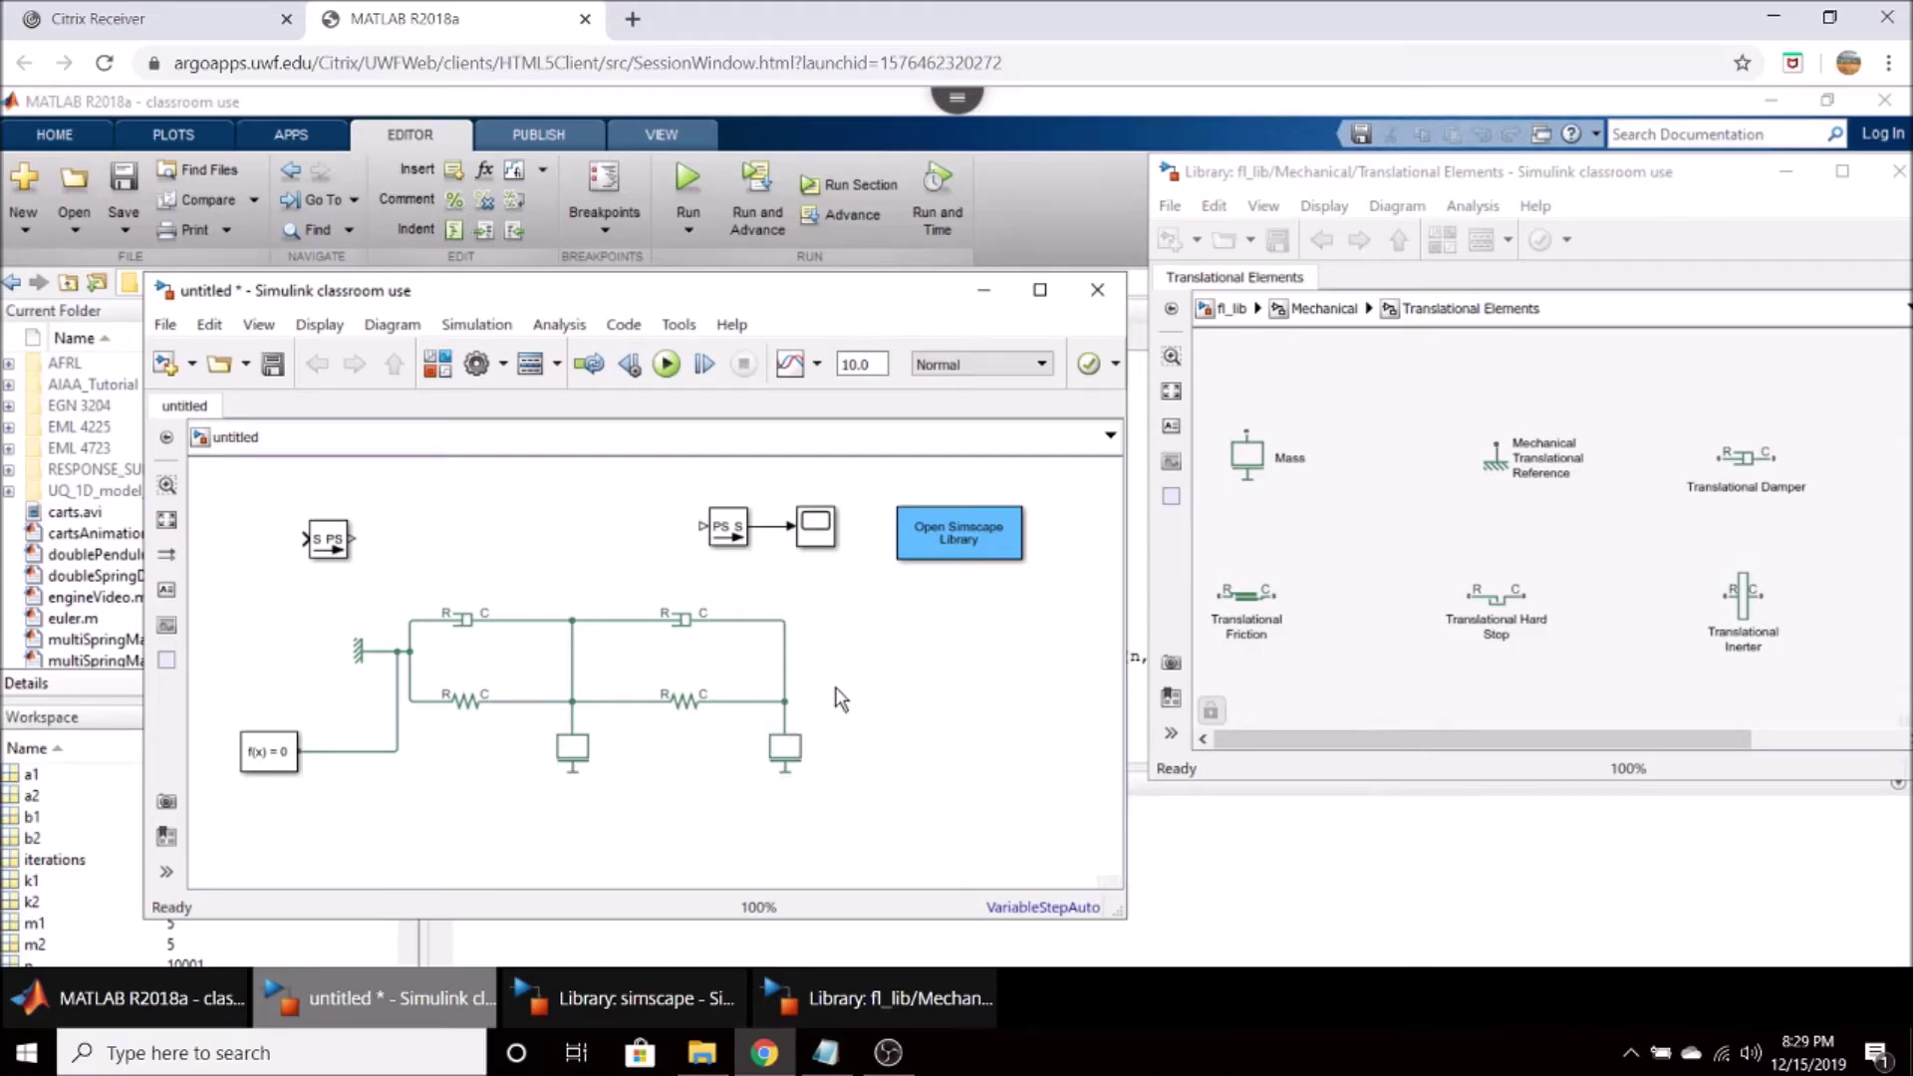
{"action": "left_click", "coordinate": [1319, 310]}
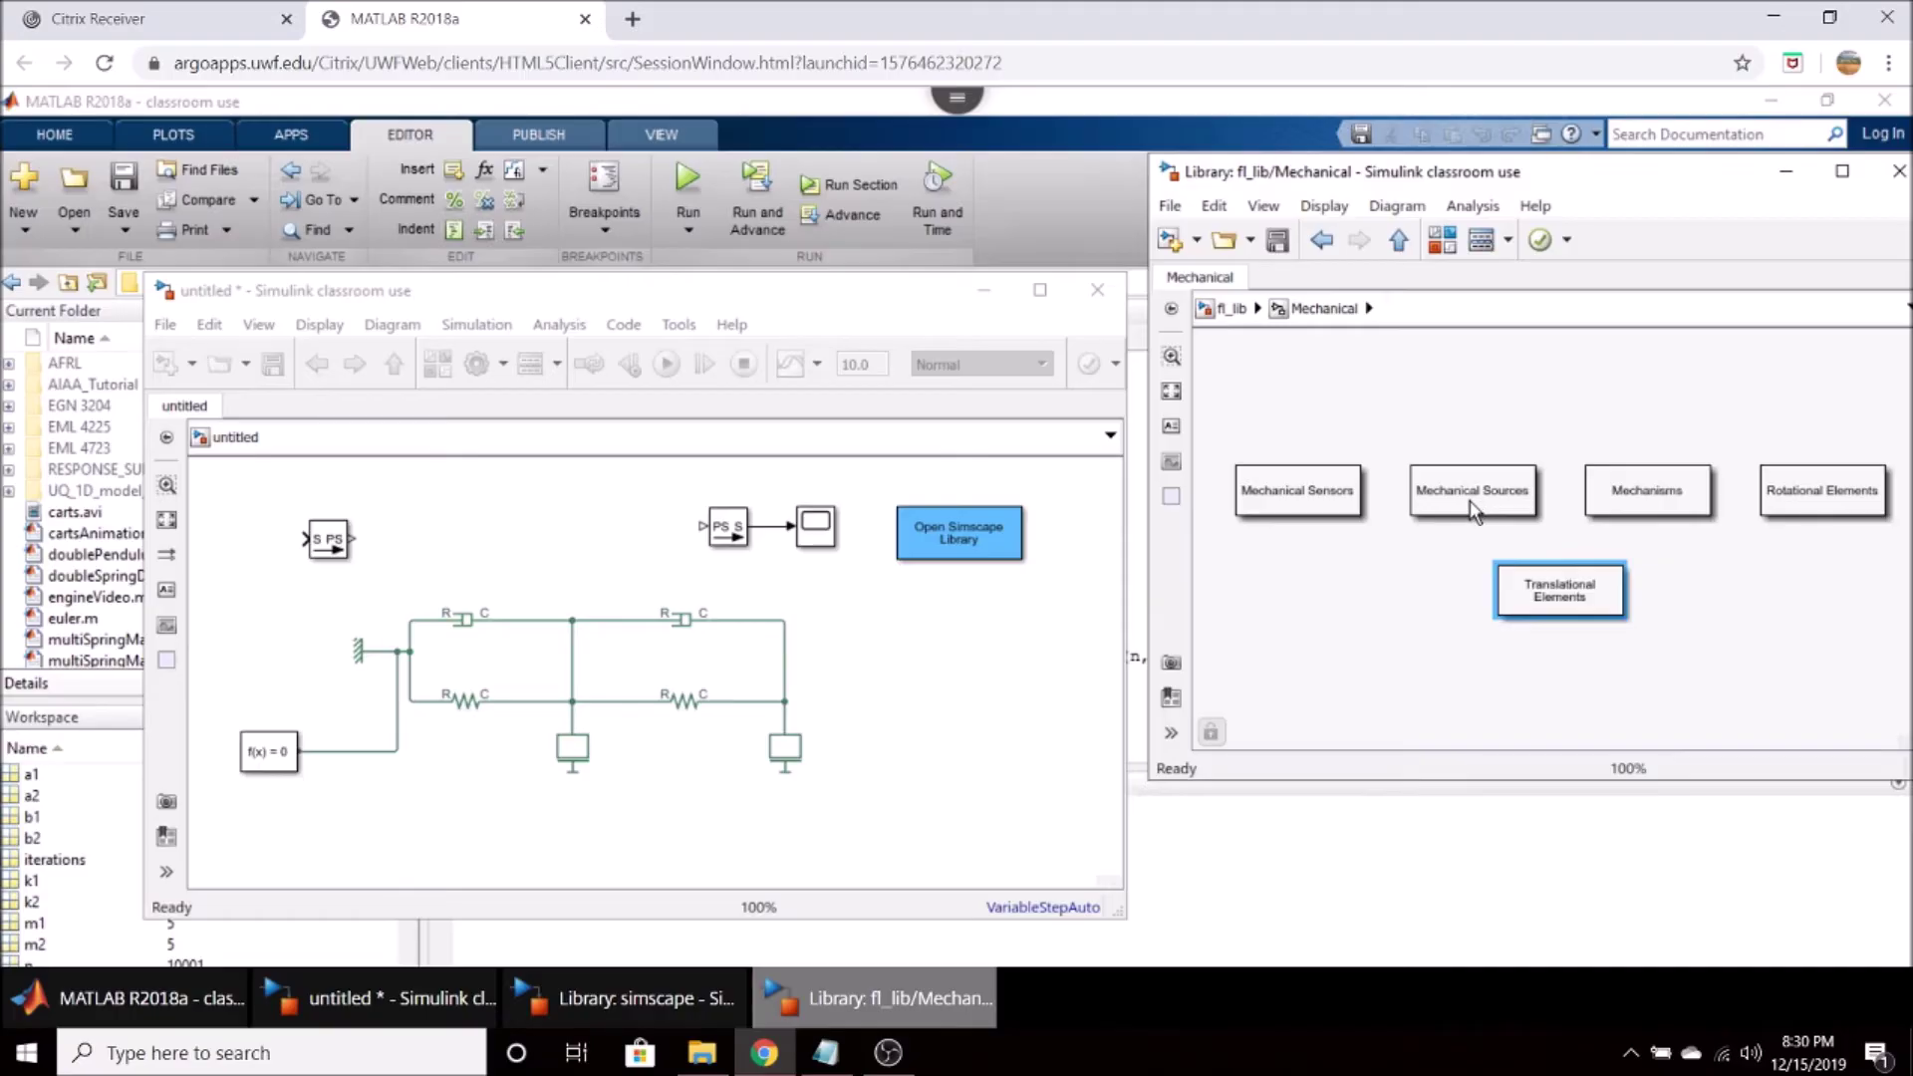
Place an Ideal Force Source from Mechanical Sources beside the converter, rotated clockwise.
{"action": "double_click", "coordinate": [1435, 498]}
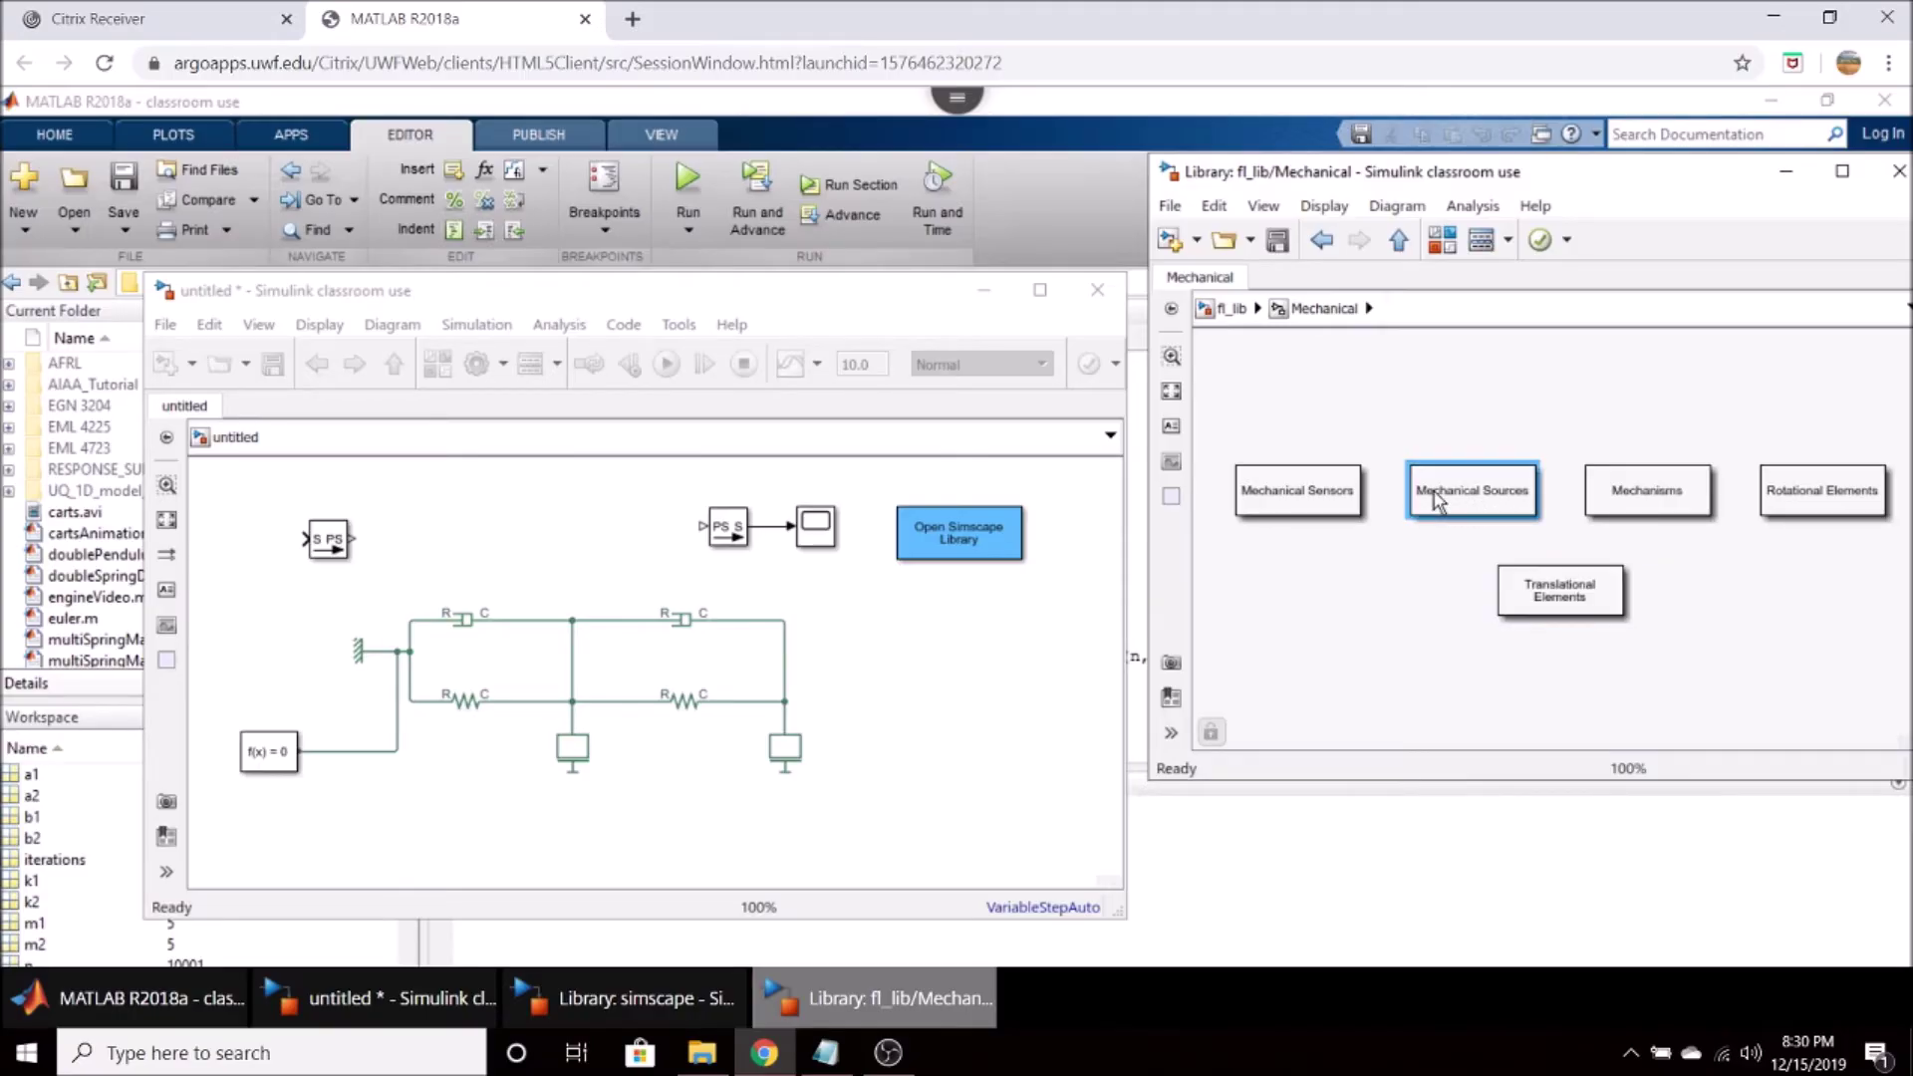
{"action": "left_click_drag", "start_coordinate": [1391, 548], "coordinate": [468, 551]}
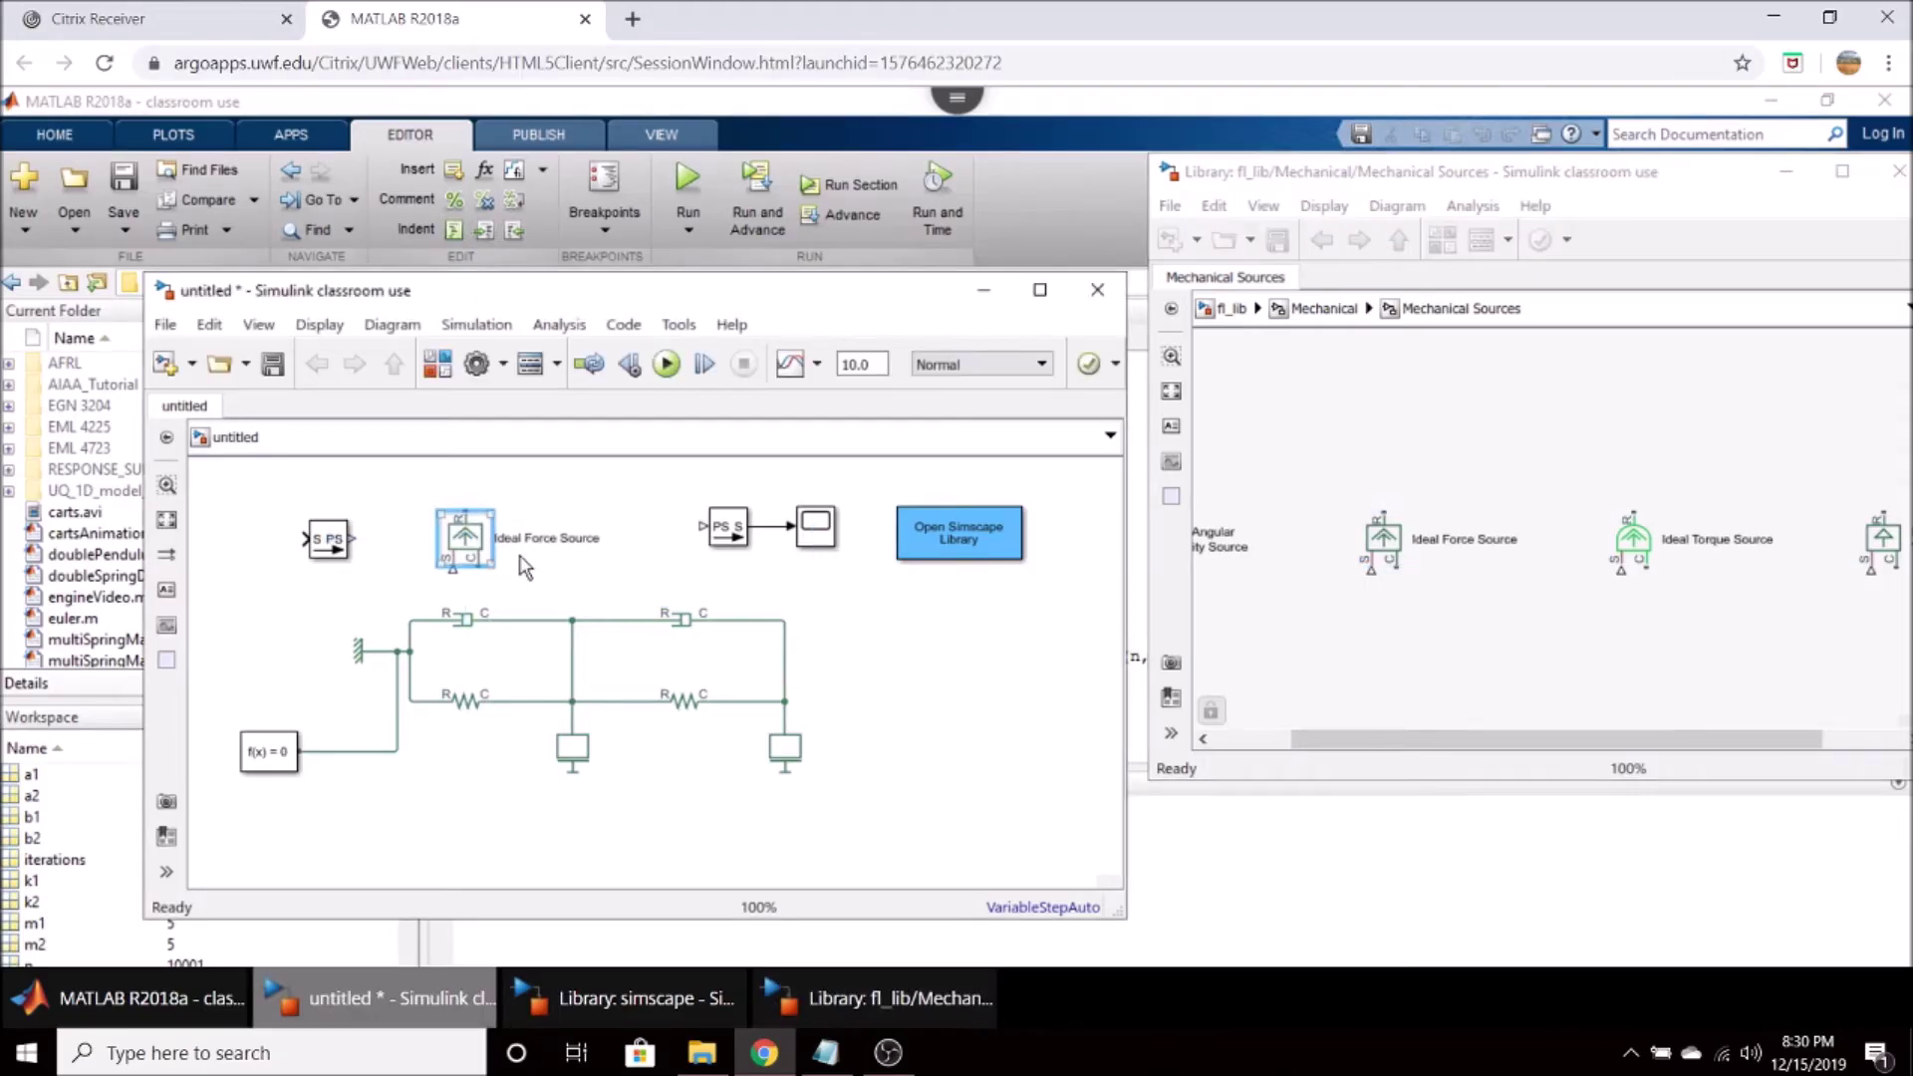
{"action": "right_click", "coordinate": [470, 539]}
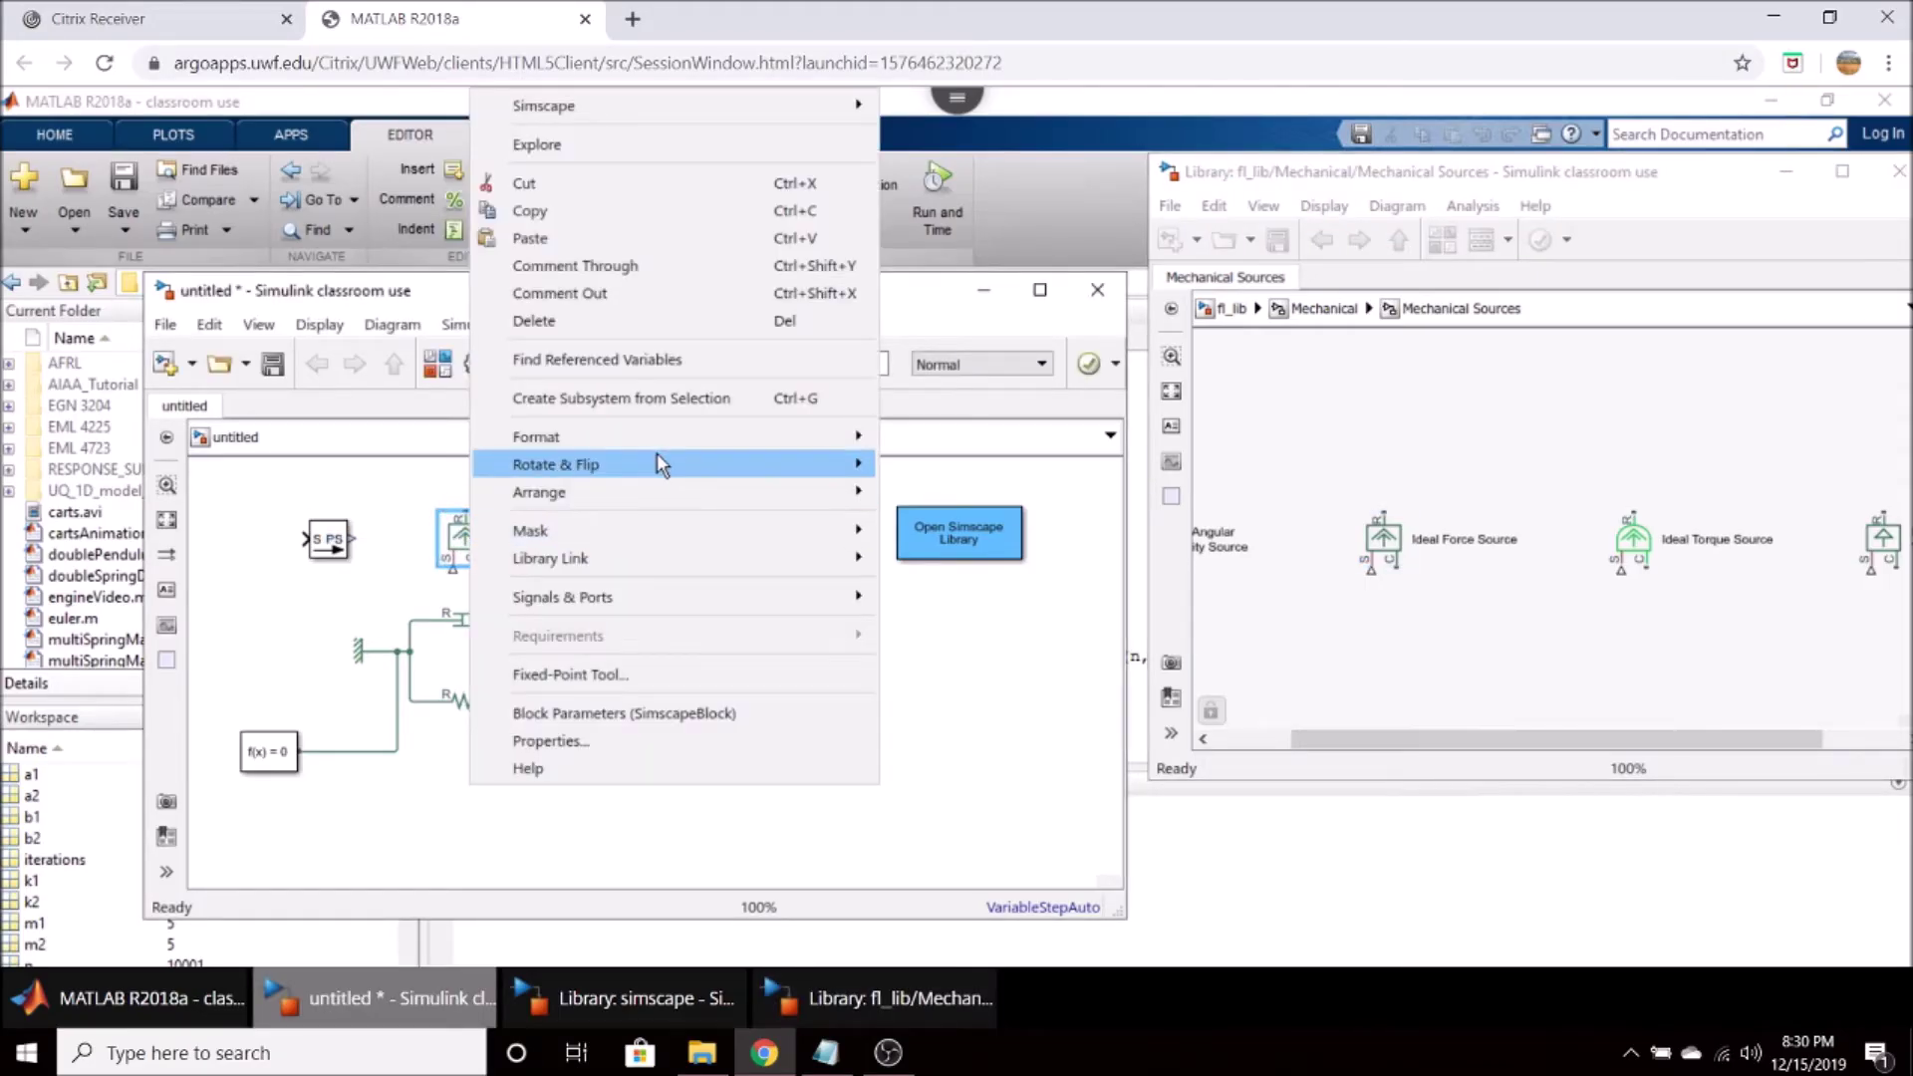
{"action": "mouse_move", "coordinate": [751, 463]}
{"action": "left_click", "coordinate": [959, 465]}
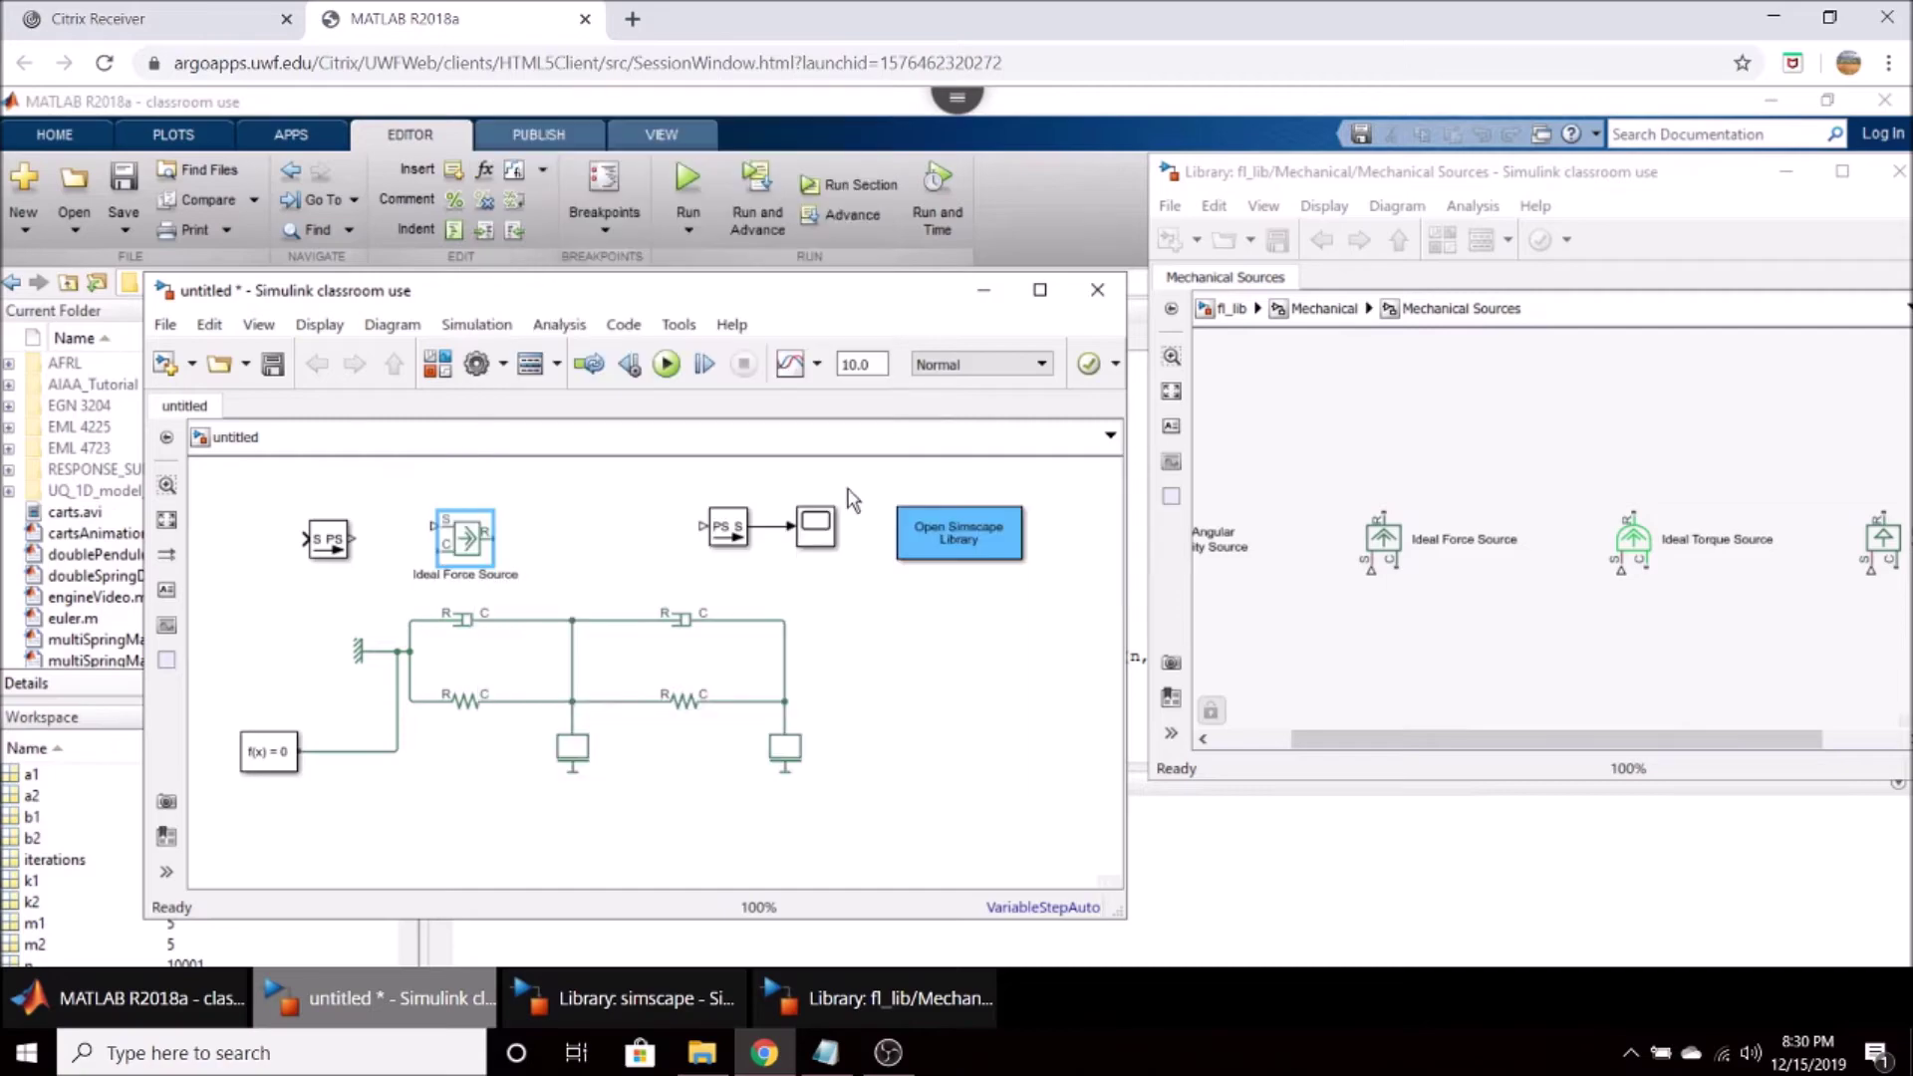
{"action": "left_click", "coordinate": [529, 822]}
Wire the force source: S from the converter, C to the wall reference, R to the second mass.
{"action": "left_click_drag", "start_coordinate": [356, 540], "coordinate": [435, 520]}
{"action": "left_click_drag", "start_coordinate": [436, 550], "coordinate": [395, 648]}
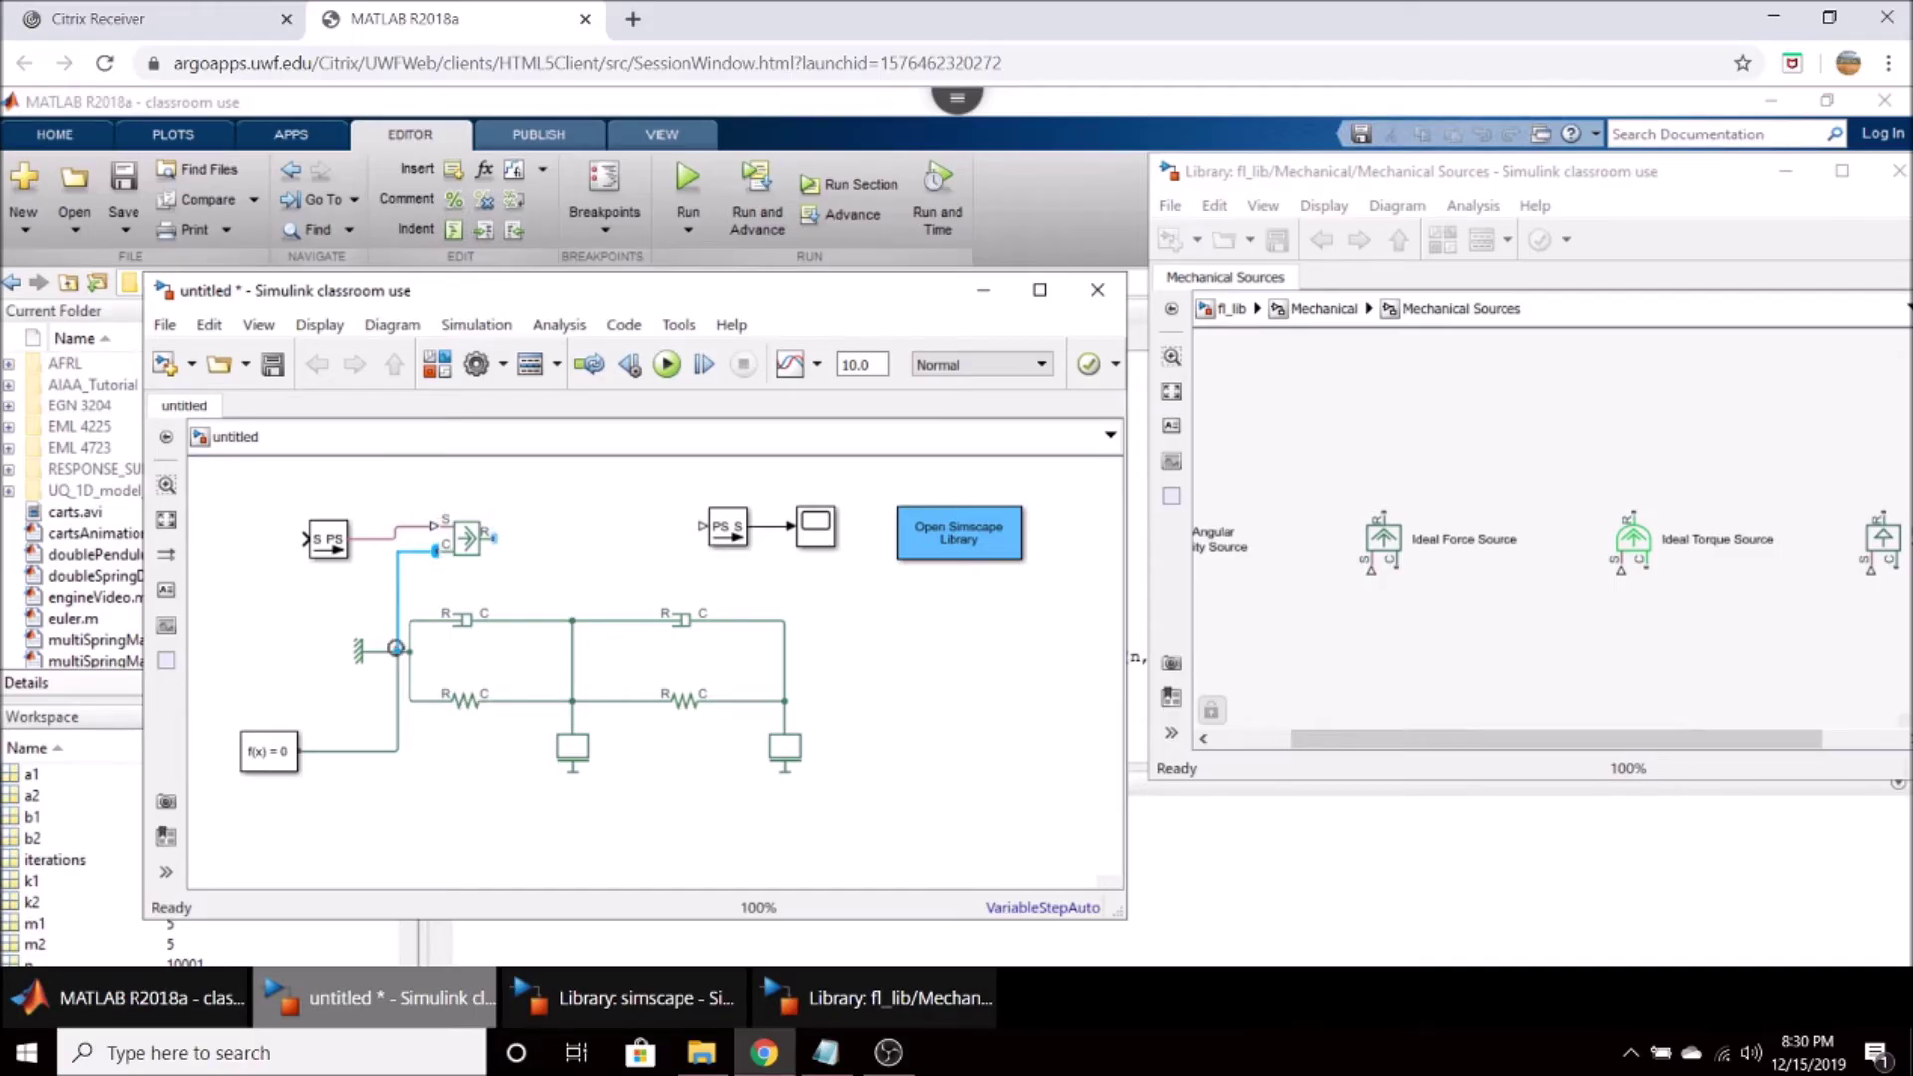
{"action": "left_click", "coordinate": [367, 660]}
{"action": "left_click_drag", "start_coordinate": [494, 538], "coordinate": [787, 619]}
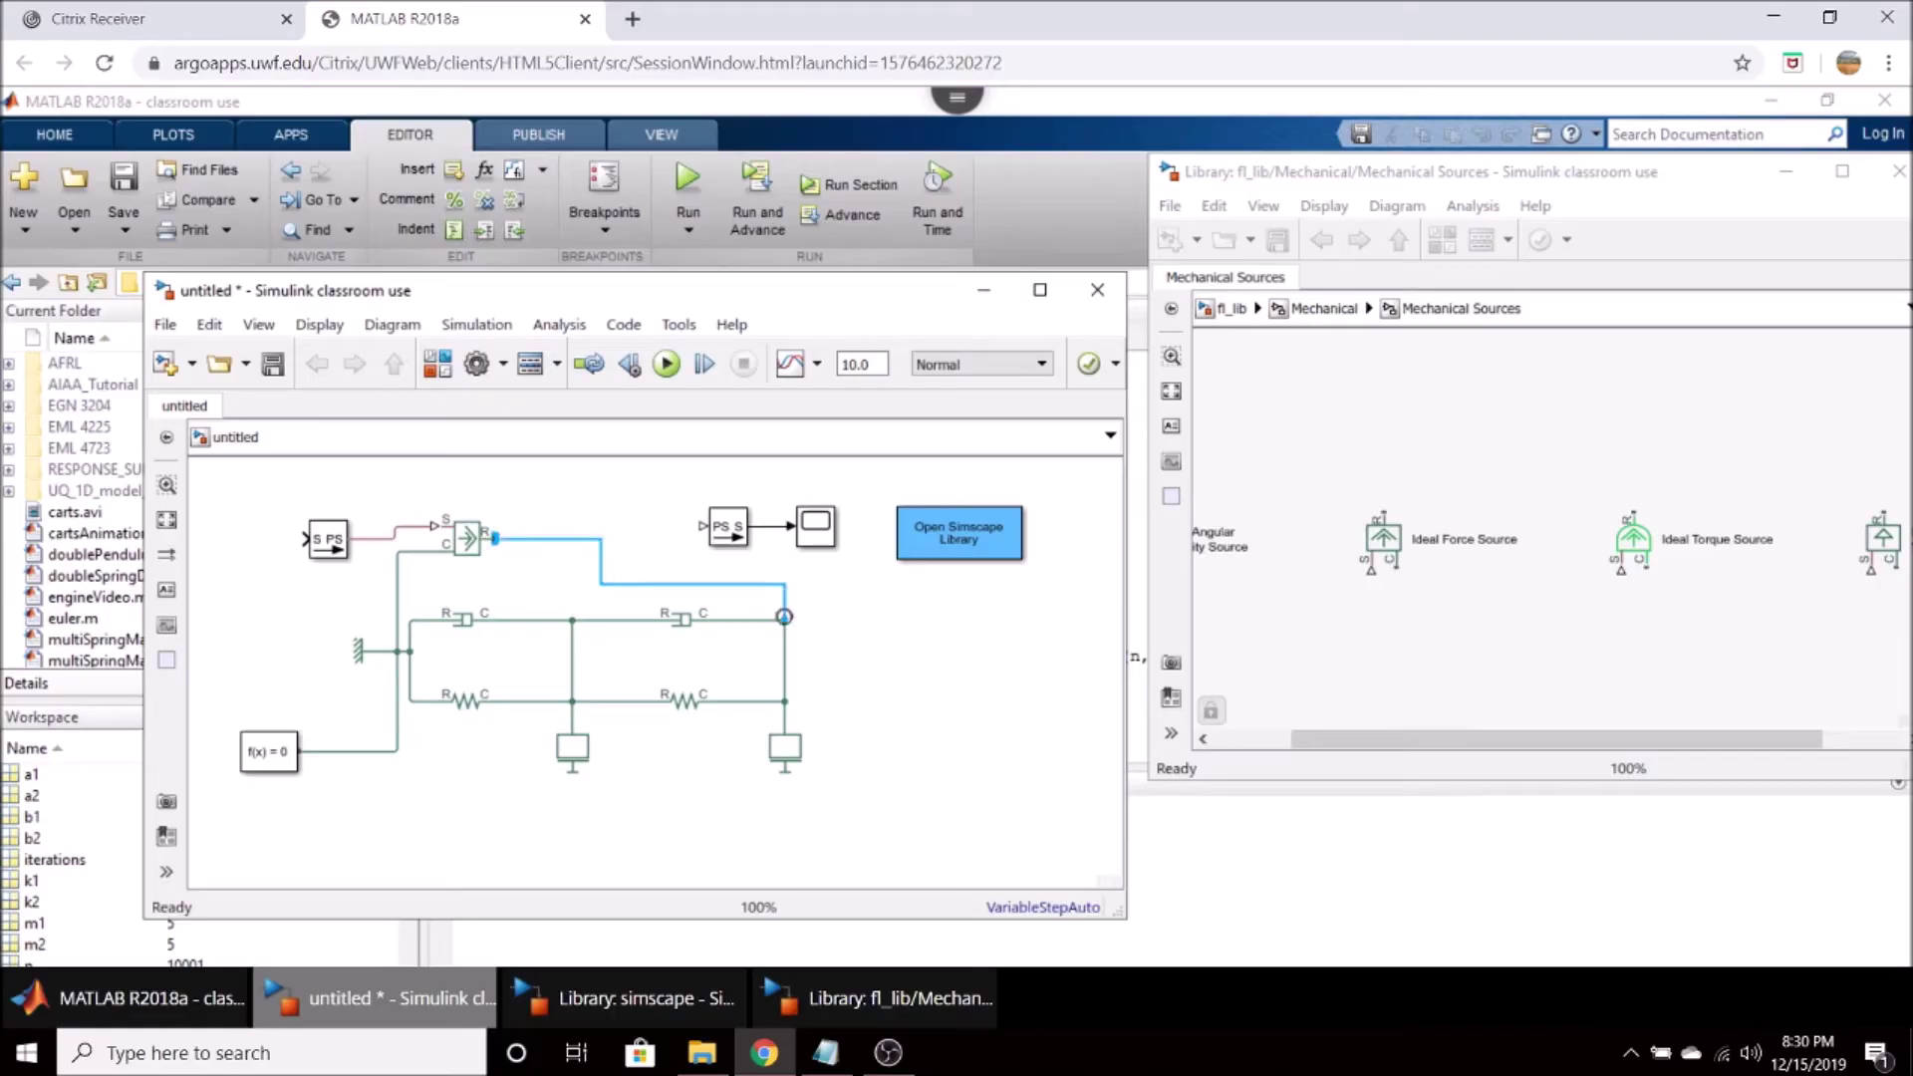
{"action": "left_click", "coordinate": [926, 700]}
{"action": "left_click", "coordinate": [482, 547]}
{"action": "left_click", "coordinate": [781, 763]}
{"action": "left_click", "coordinate": [964, 681]}
{"action": "left_click", "coordinate": [439, 366]}
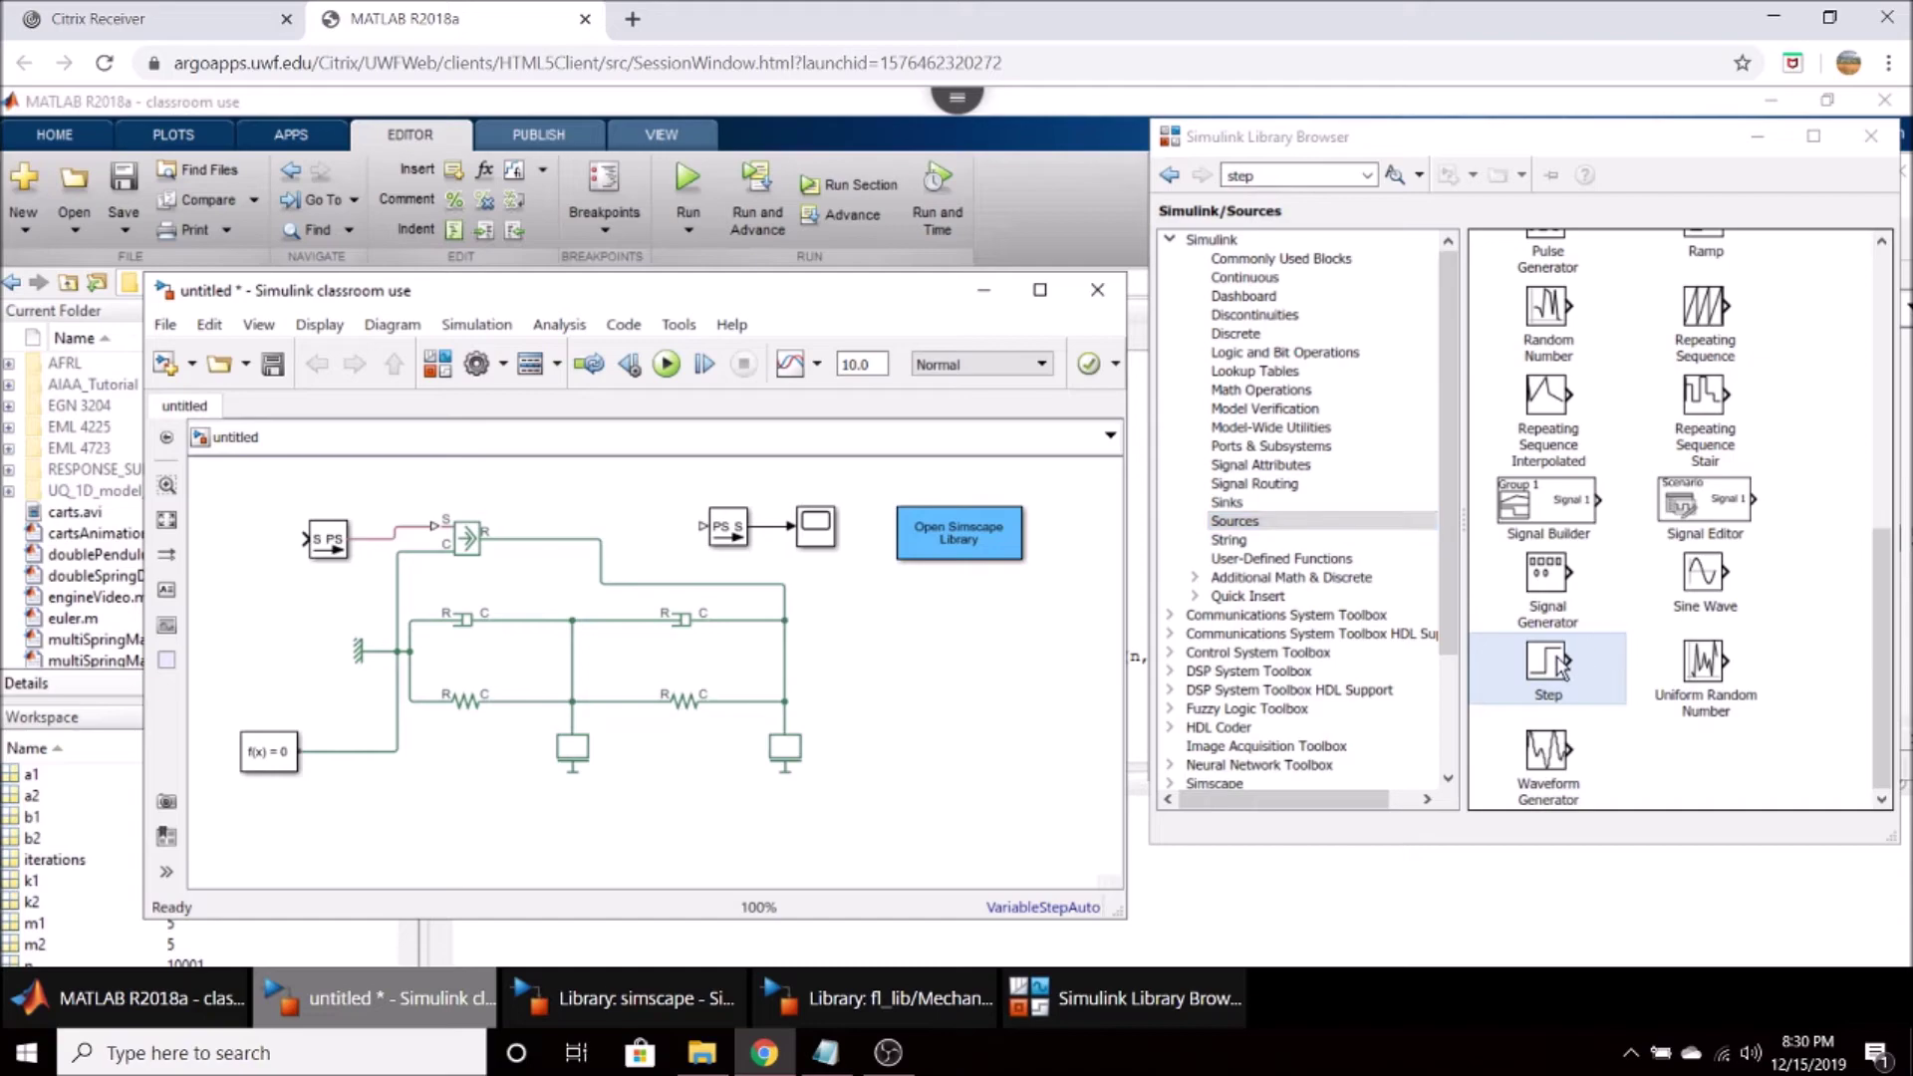
{"action": "left_click_drag", "start_coordinate": [1560, 666], "coordinate": [347, 540]}
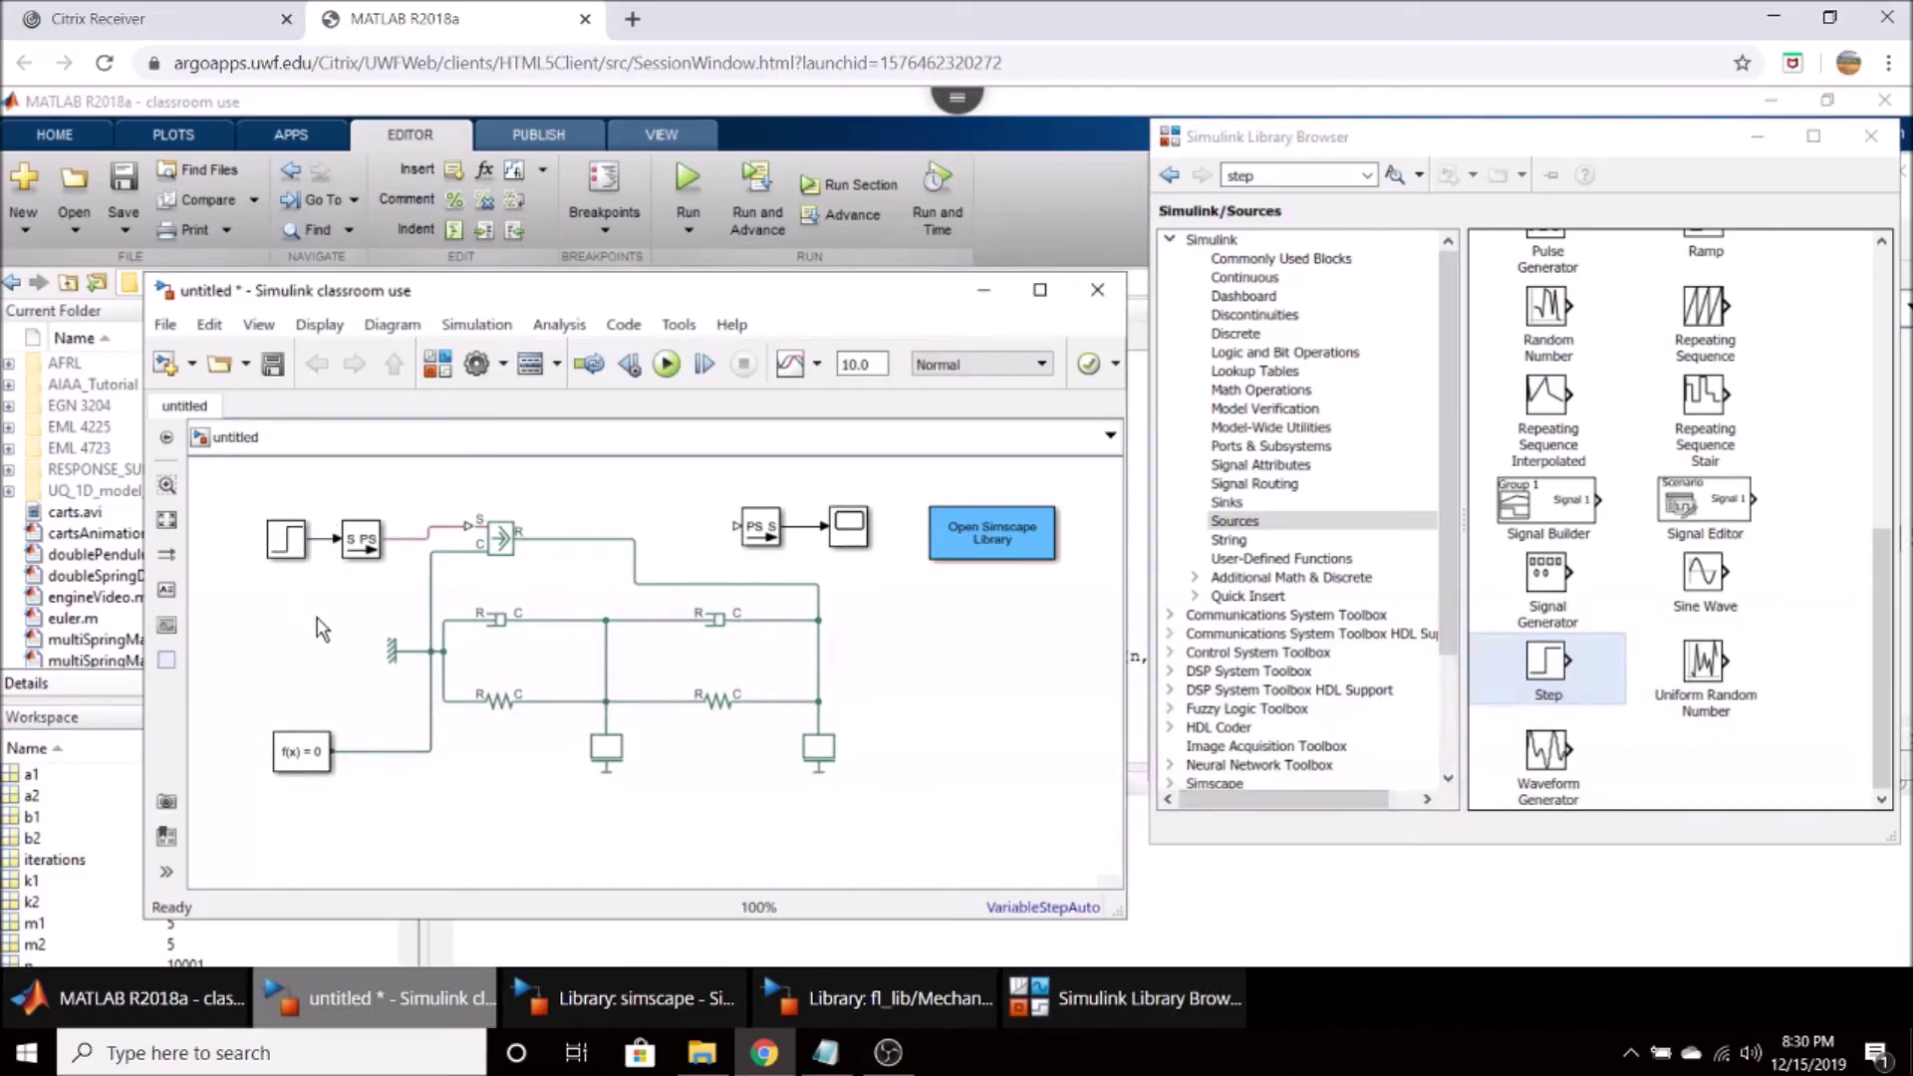
{"action": "left_click", "coordinate": [350, 545]}
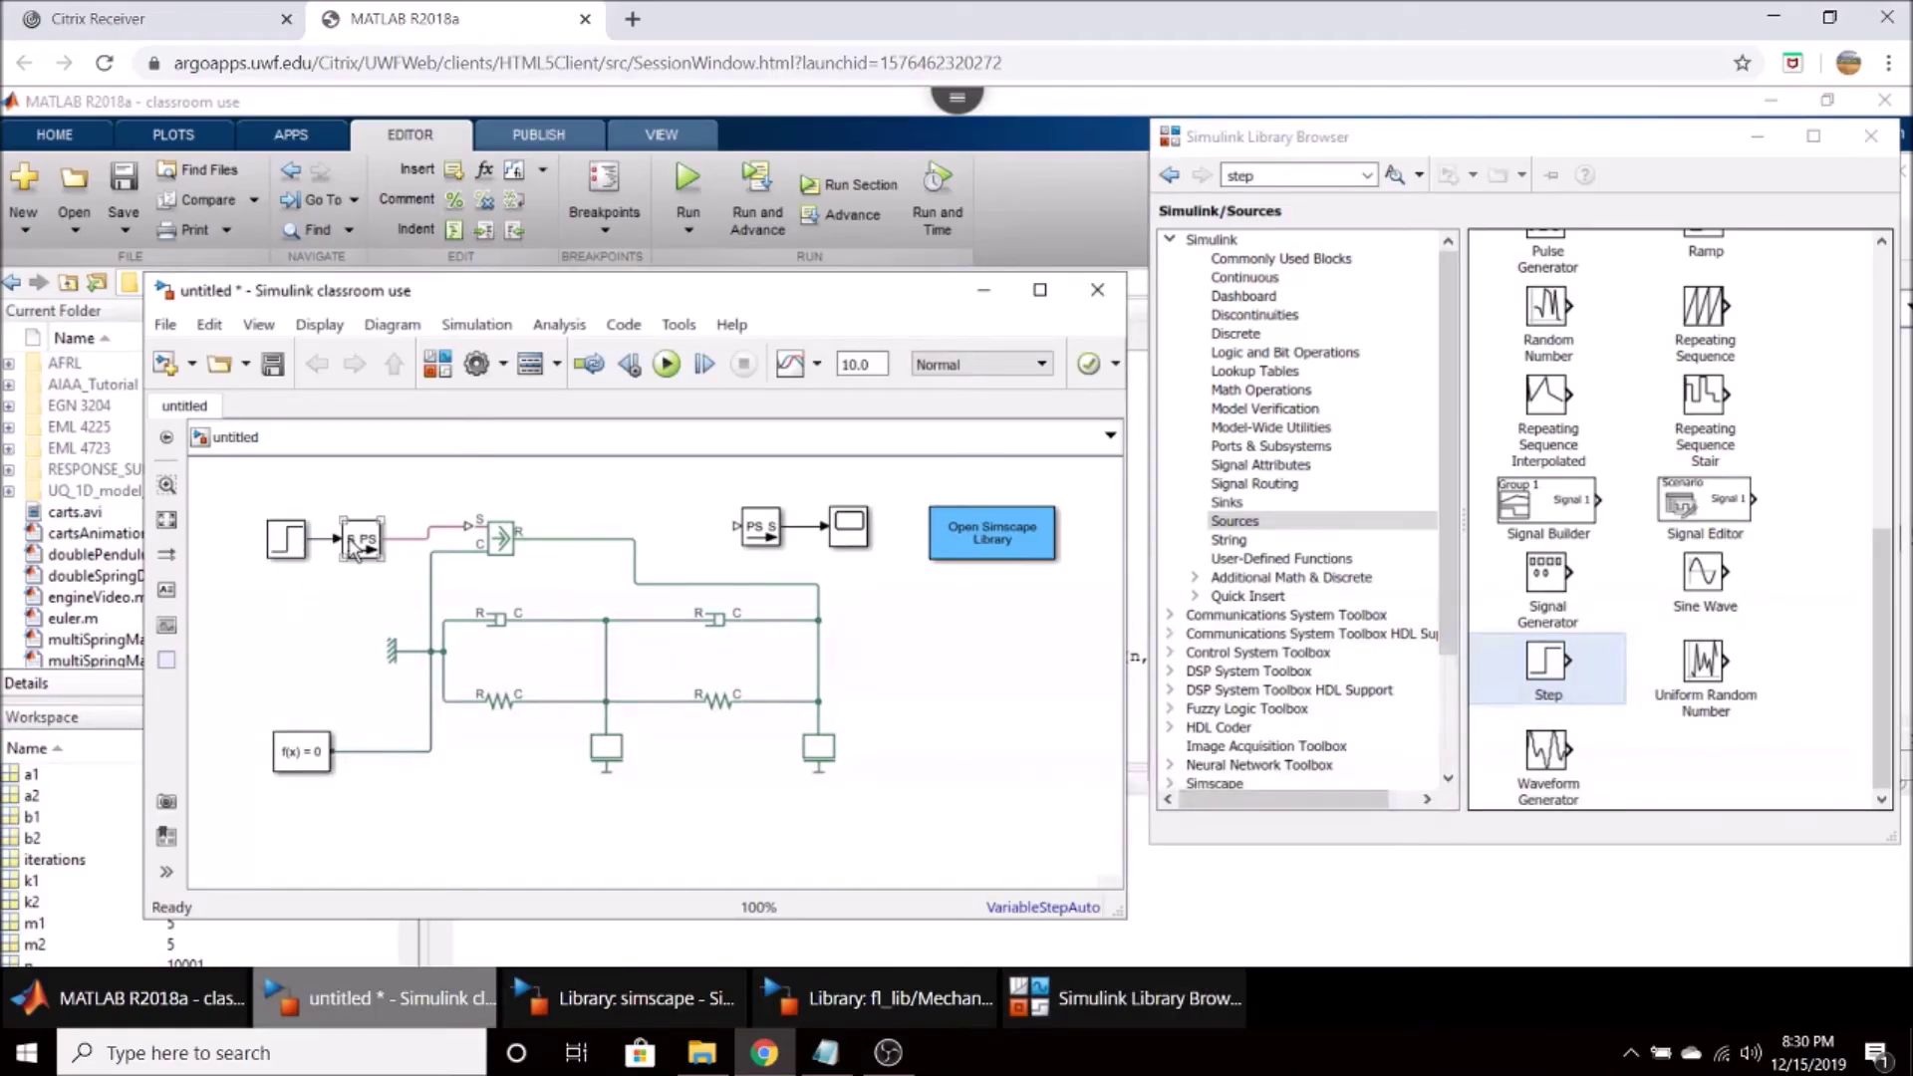
{"action": "double_click", "coordinate": [286, 539]}
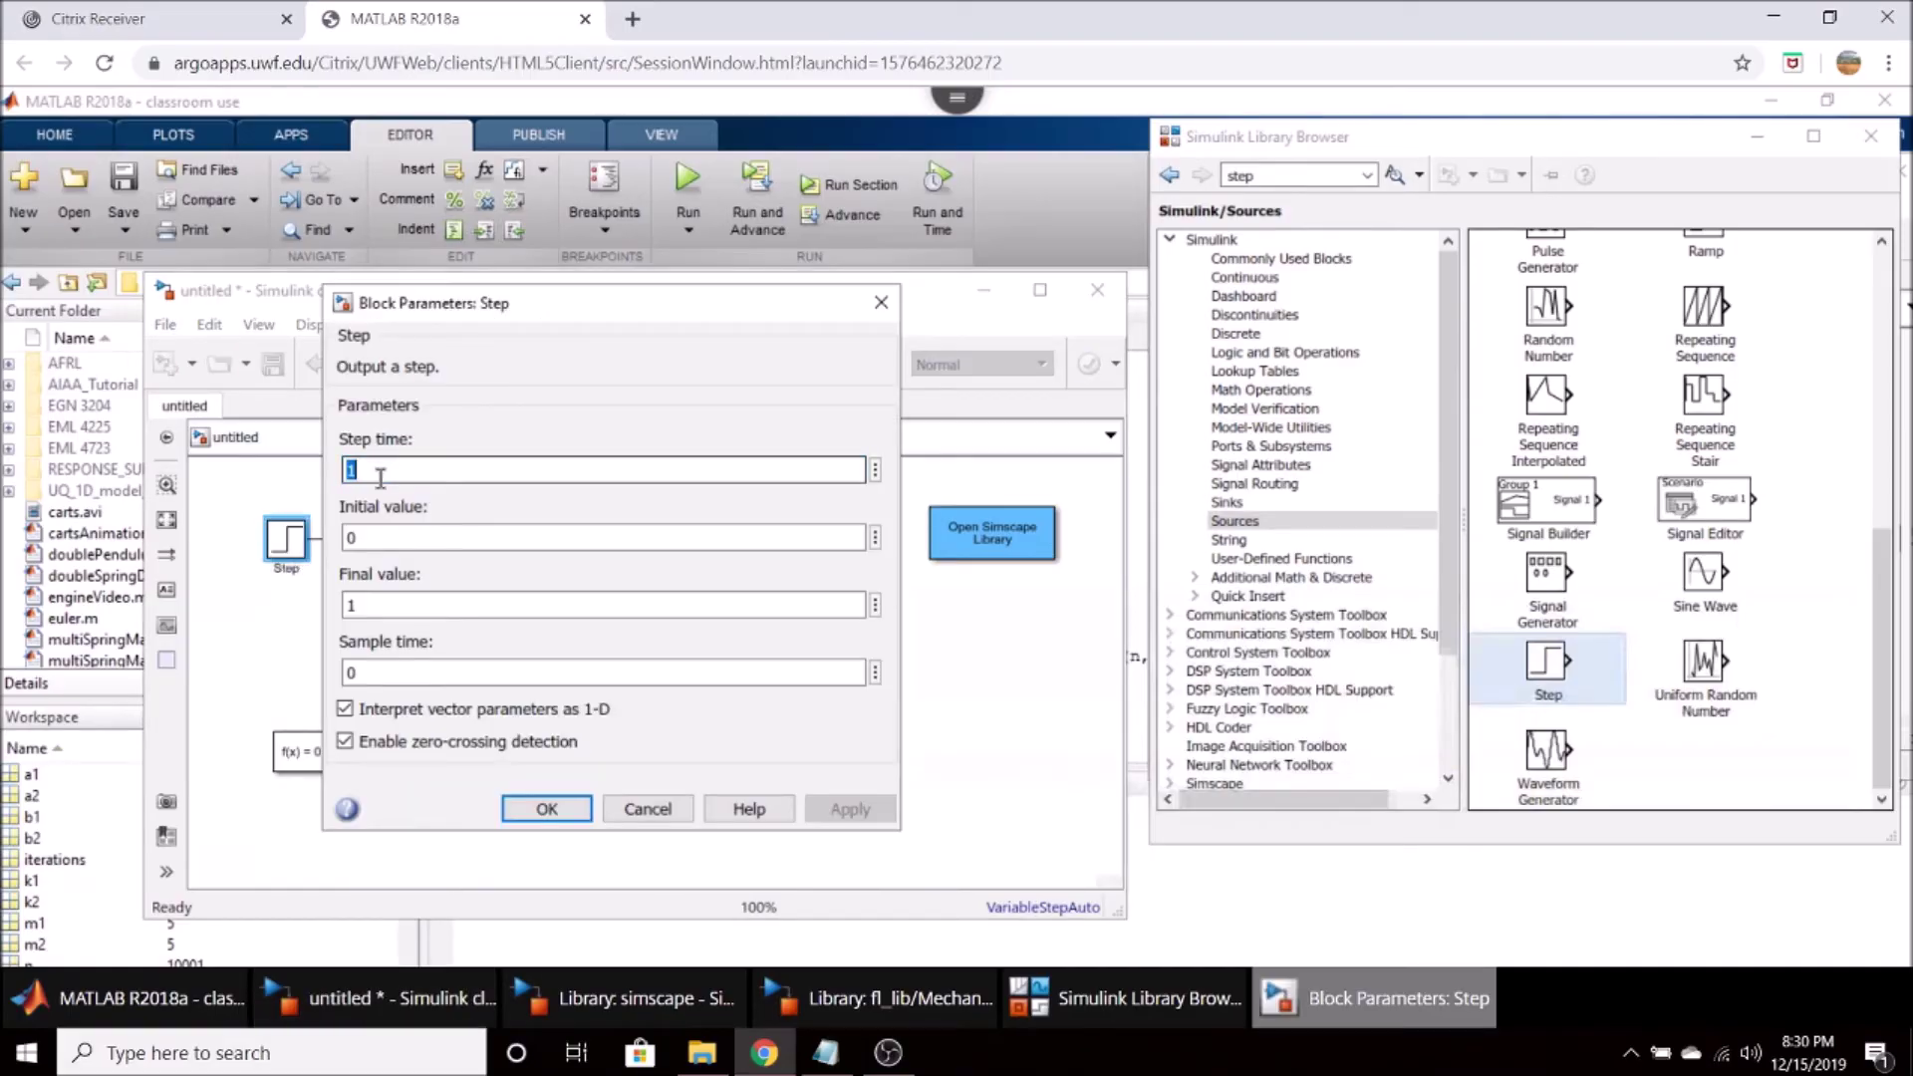
{"action": "left_click", "coordinate": [548, 810]}
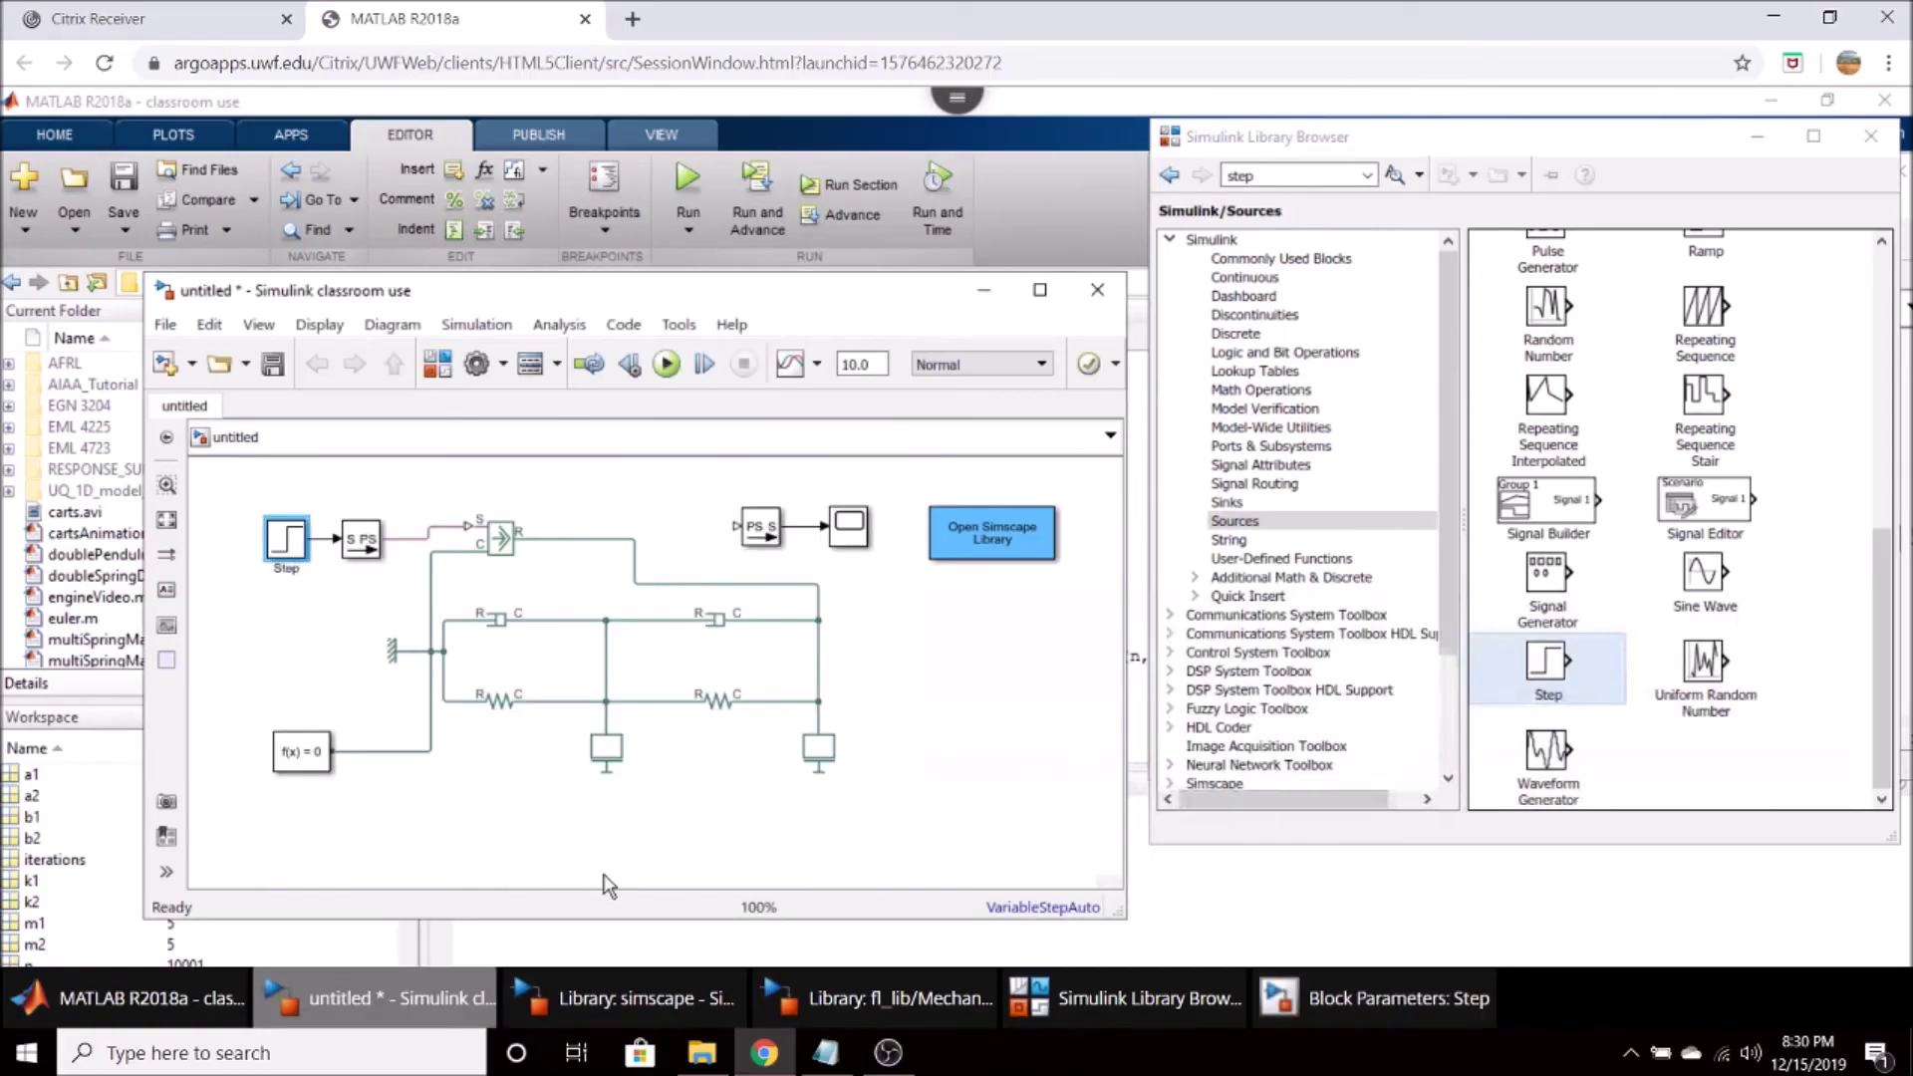
{"action": "left_click", "coordinate": [604, 875]}
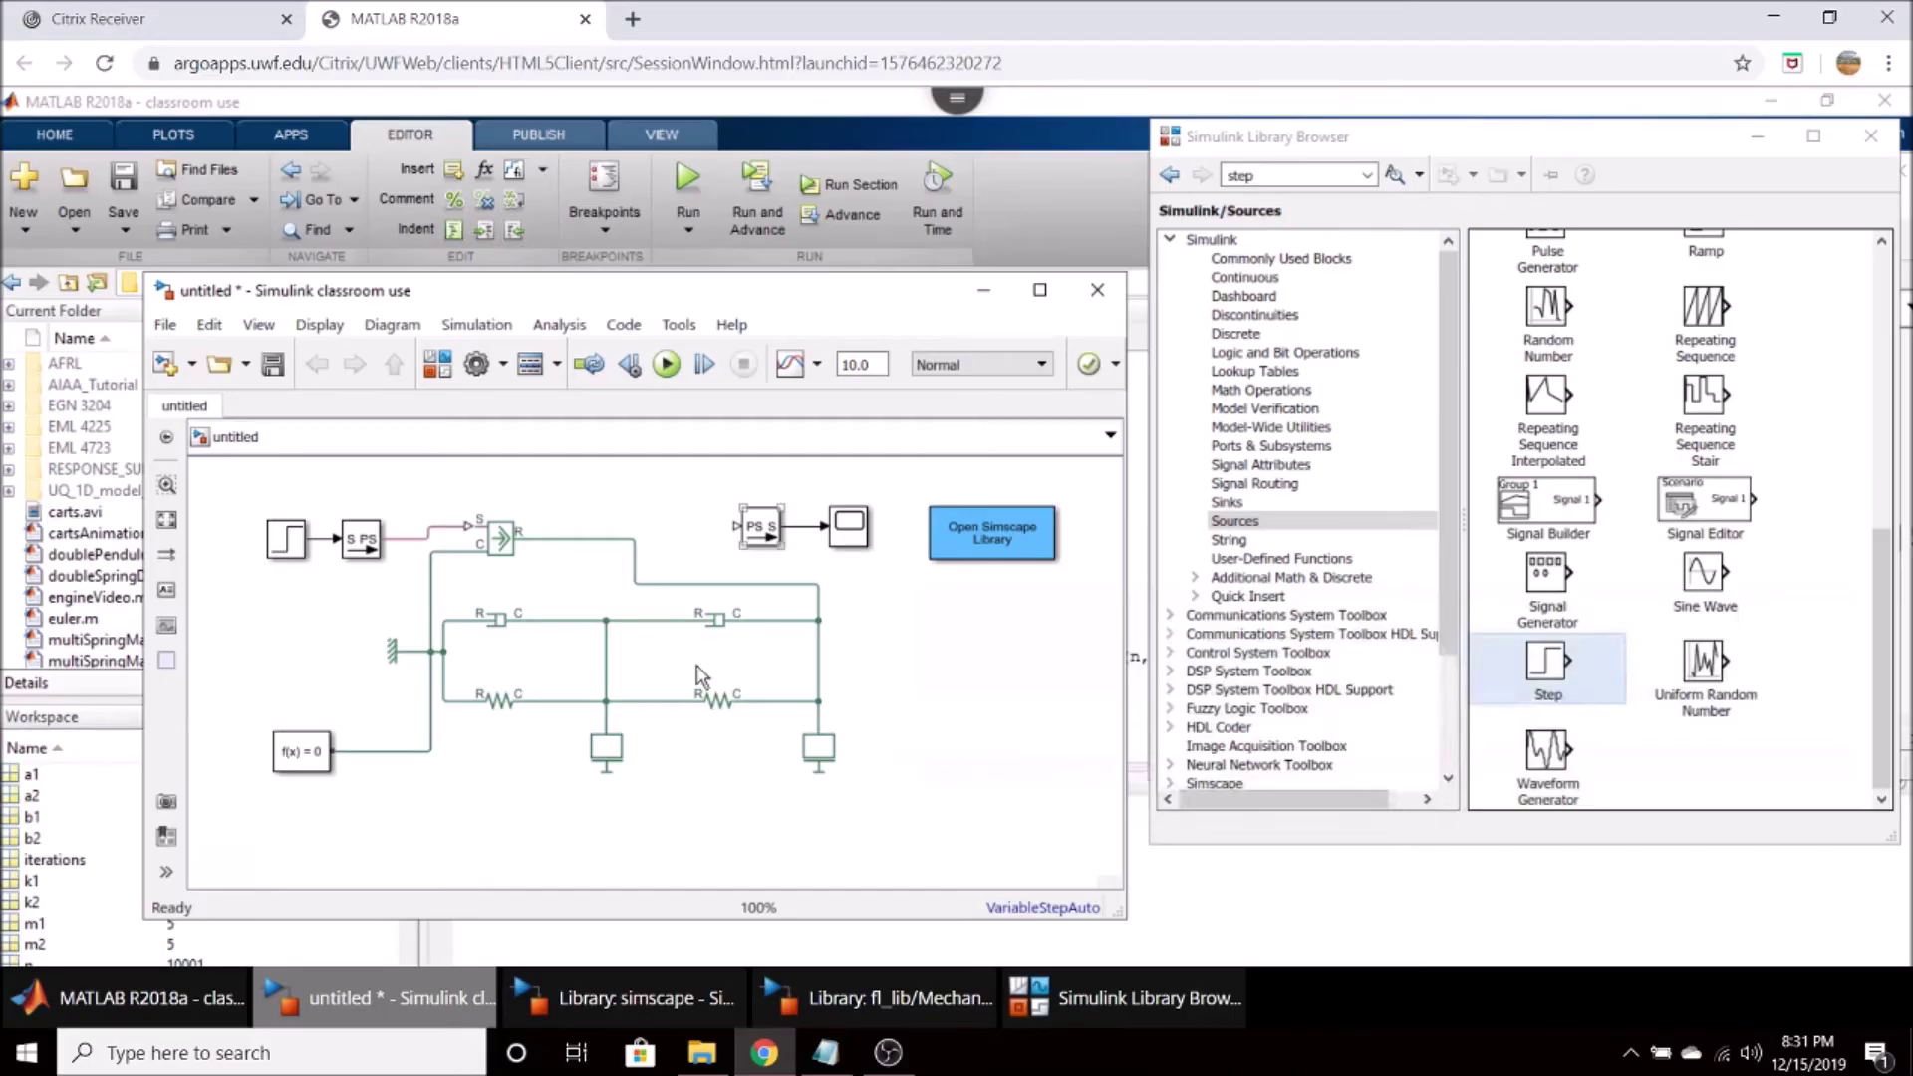
{"action": "left_click", "coordinate": [849, 538]}
Move the PS-Simulink converter and Scope down to the lower right.
{"action": "left_click_drag", "start_coordinate": [757, 536], "coordinate": [954, 700]}
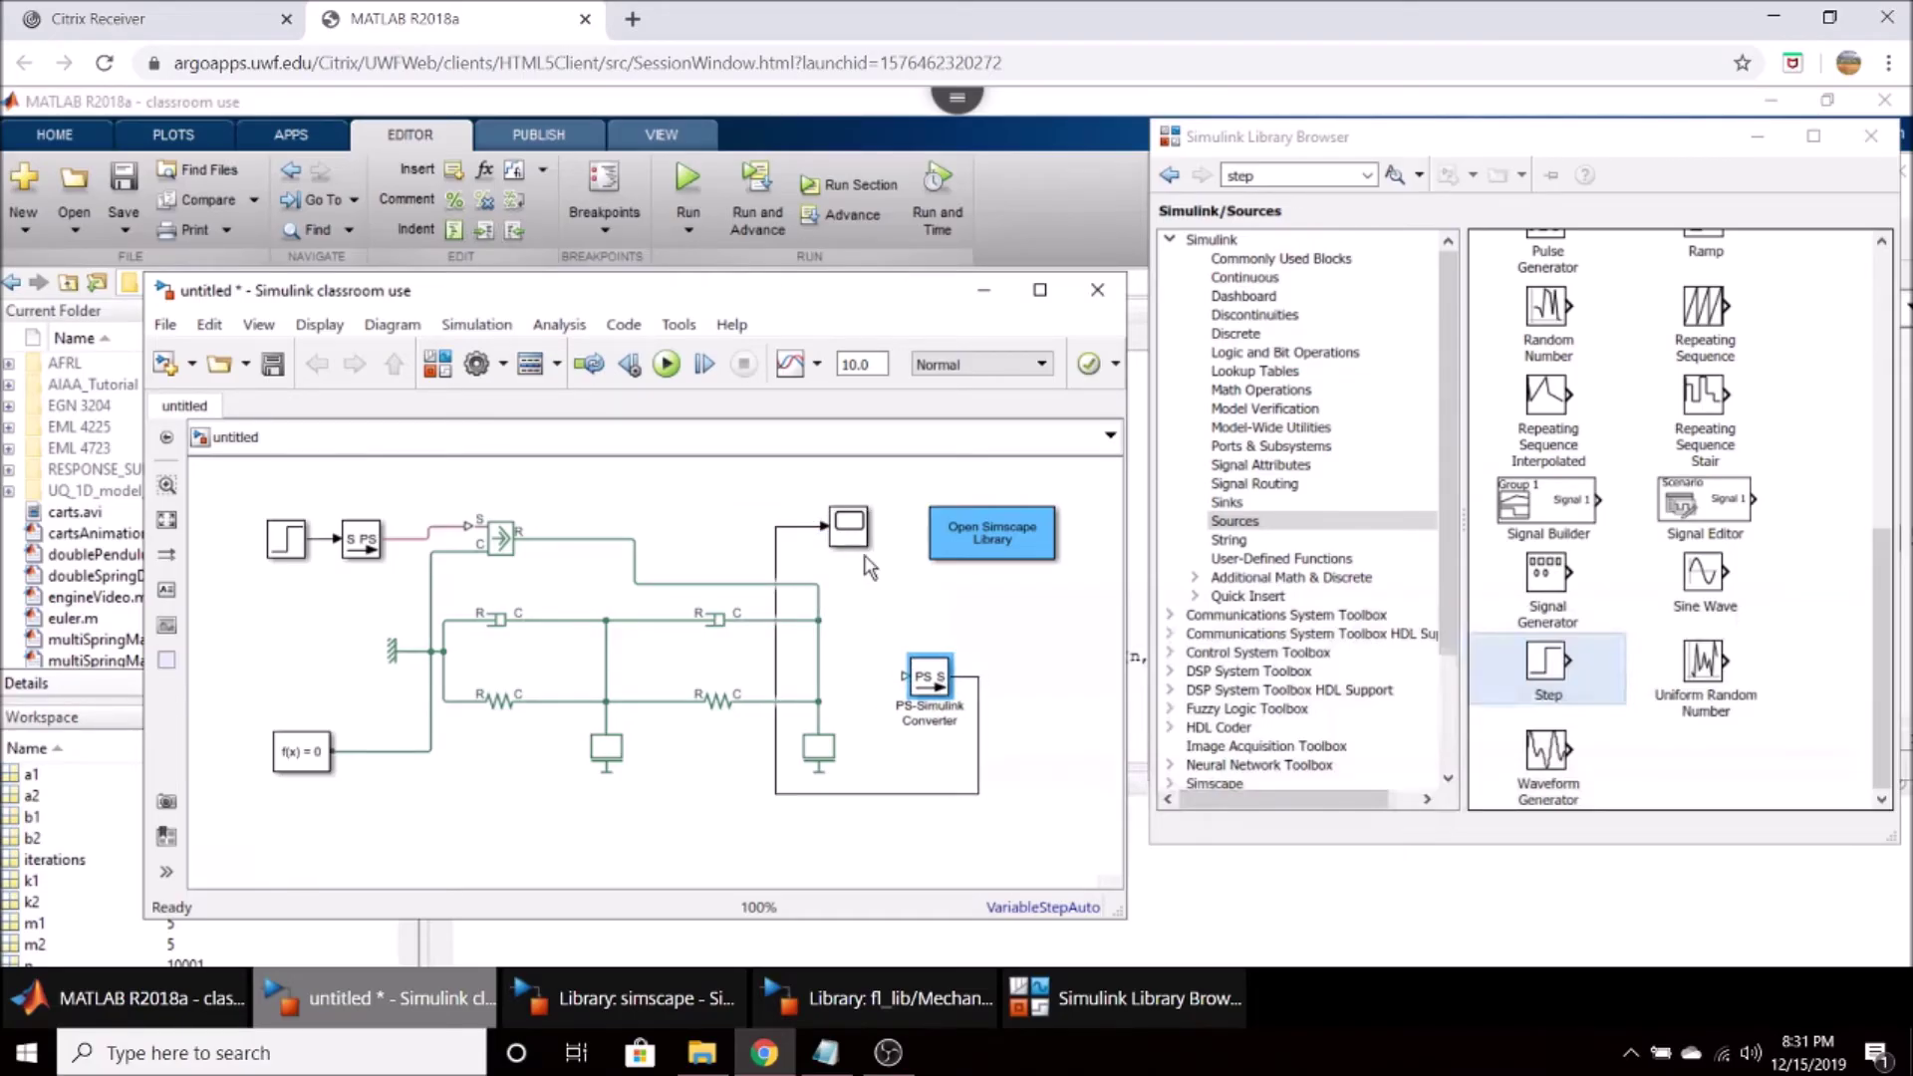
{"action": "left_click_drag", "start_coordinate": [852, 528], "coordinate": [1025, 691]}
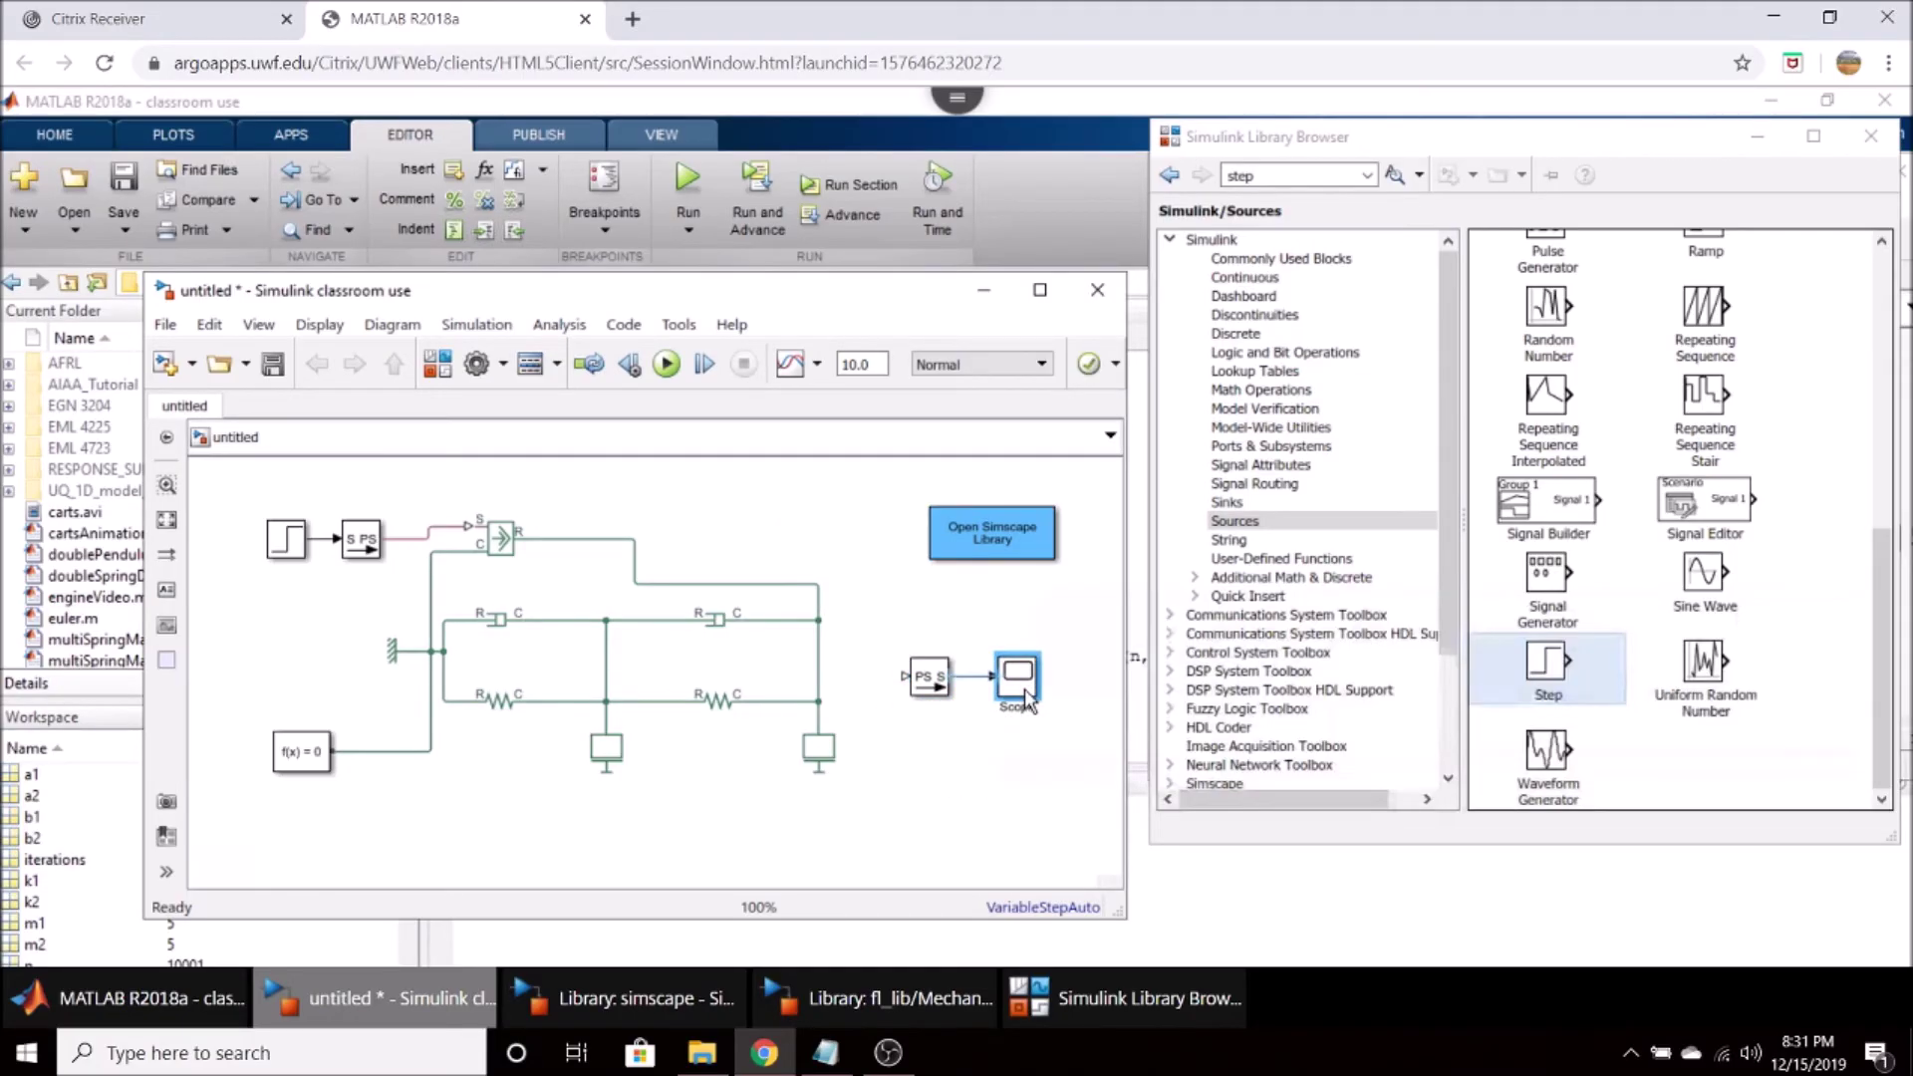
{"action": "left_click", "coordinate": [1054, 686]}
Add an Ideal Translational Motion Sensor from Mechanical Sensors below the masses.
{"action": "left_click", "coordinate": [822, 998]}
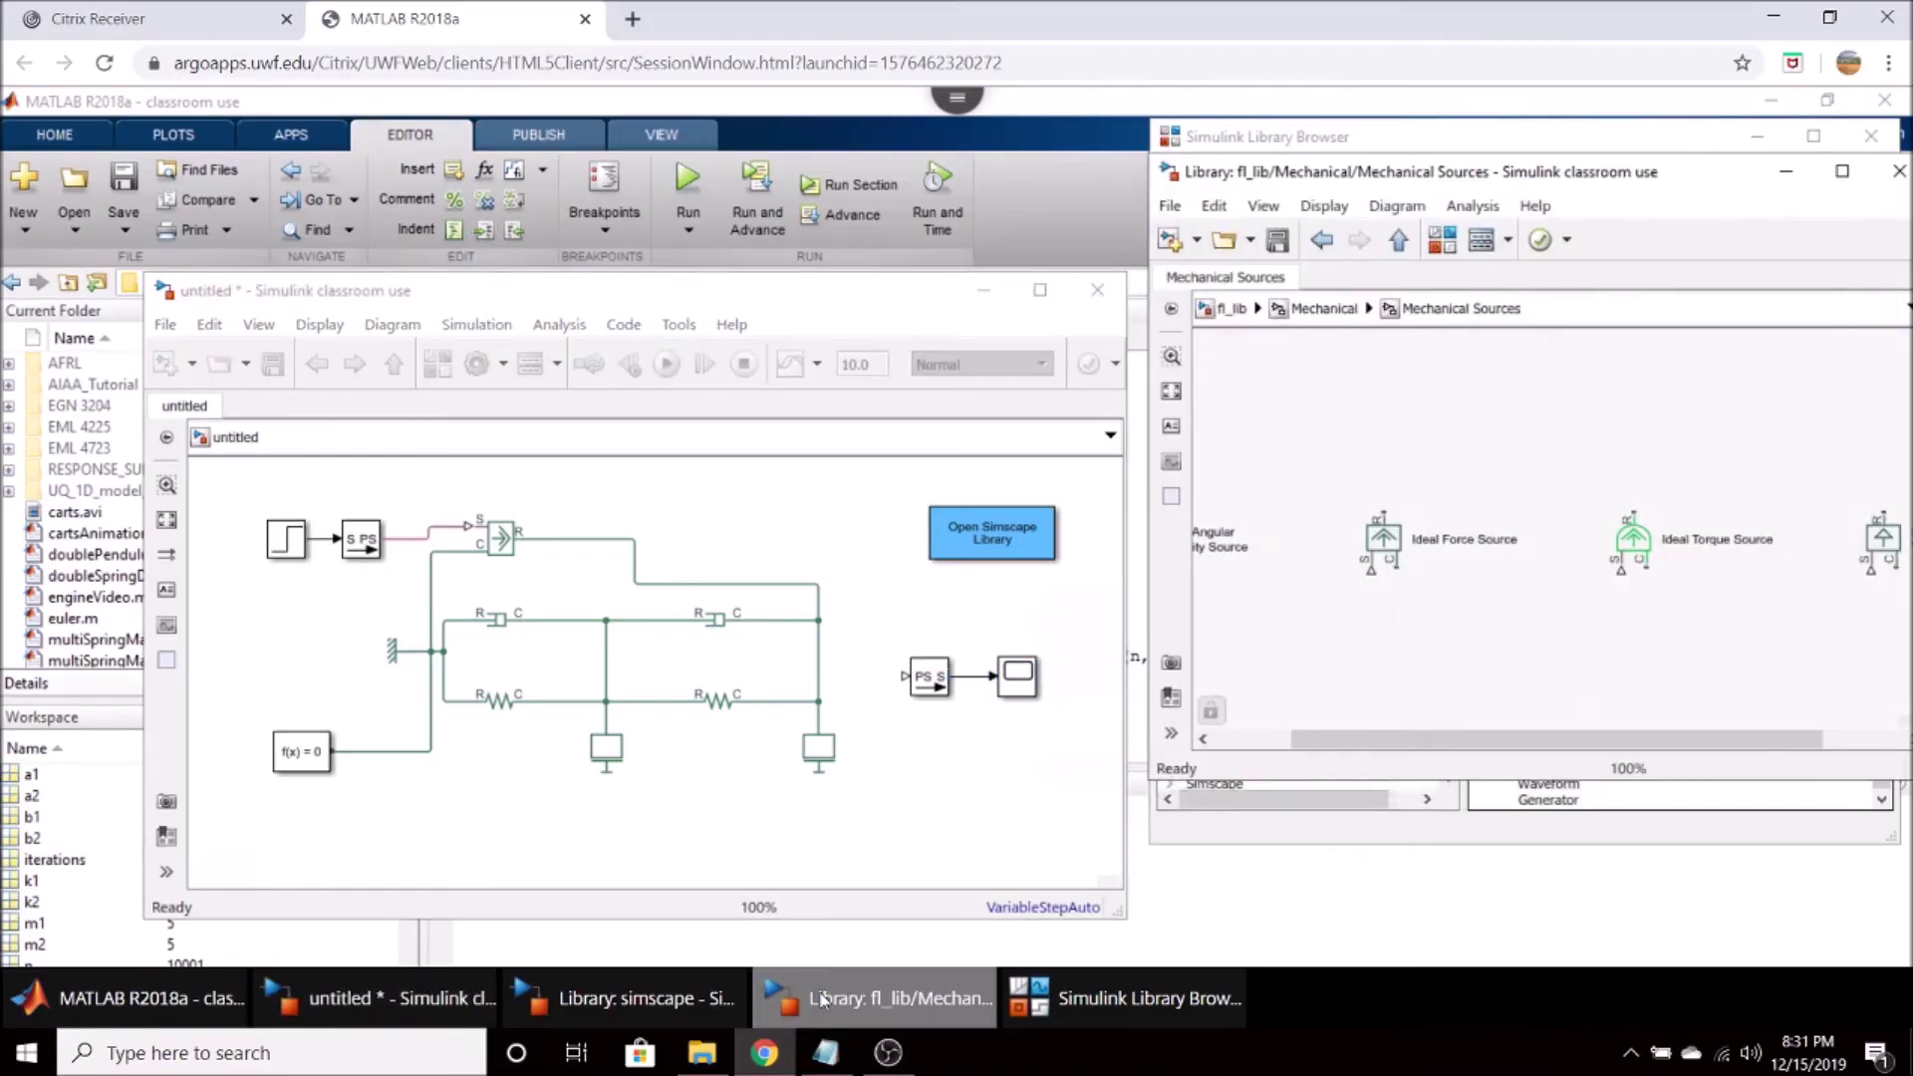
{"action": "left_click", "coordinate": [1323, 308]}
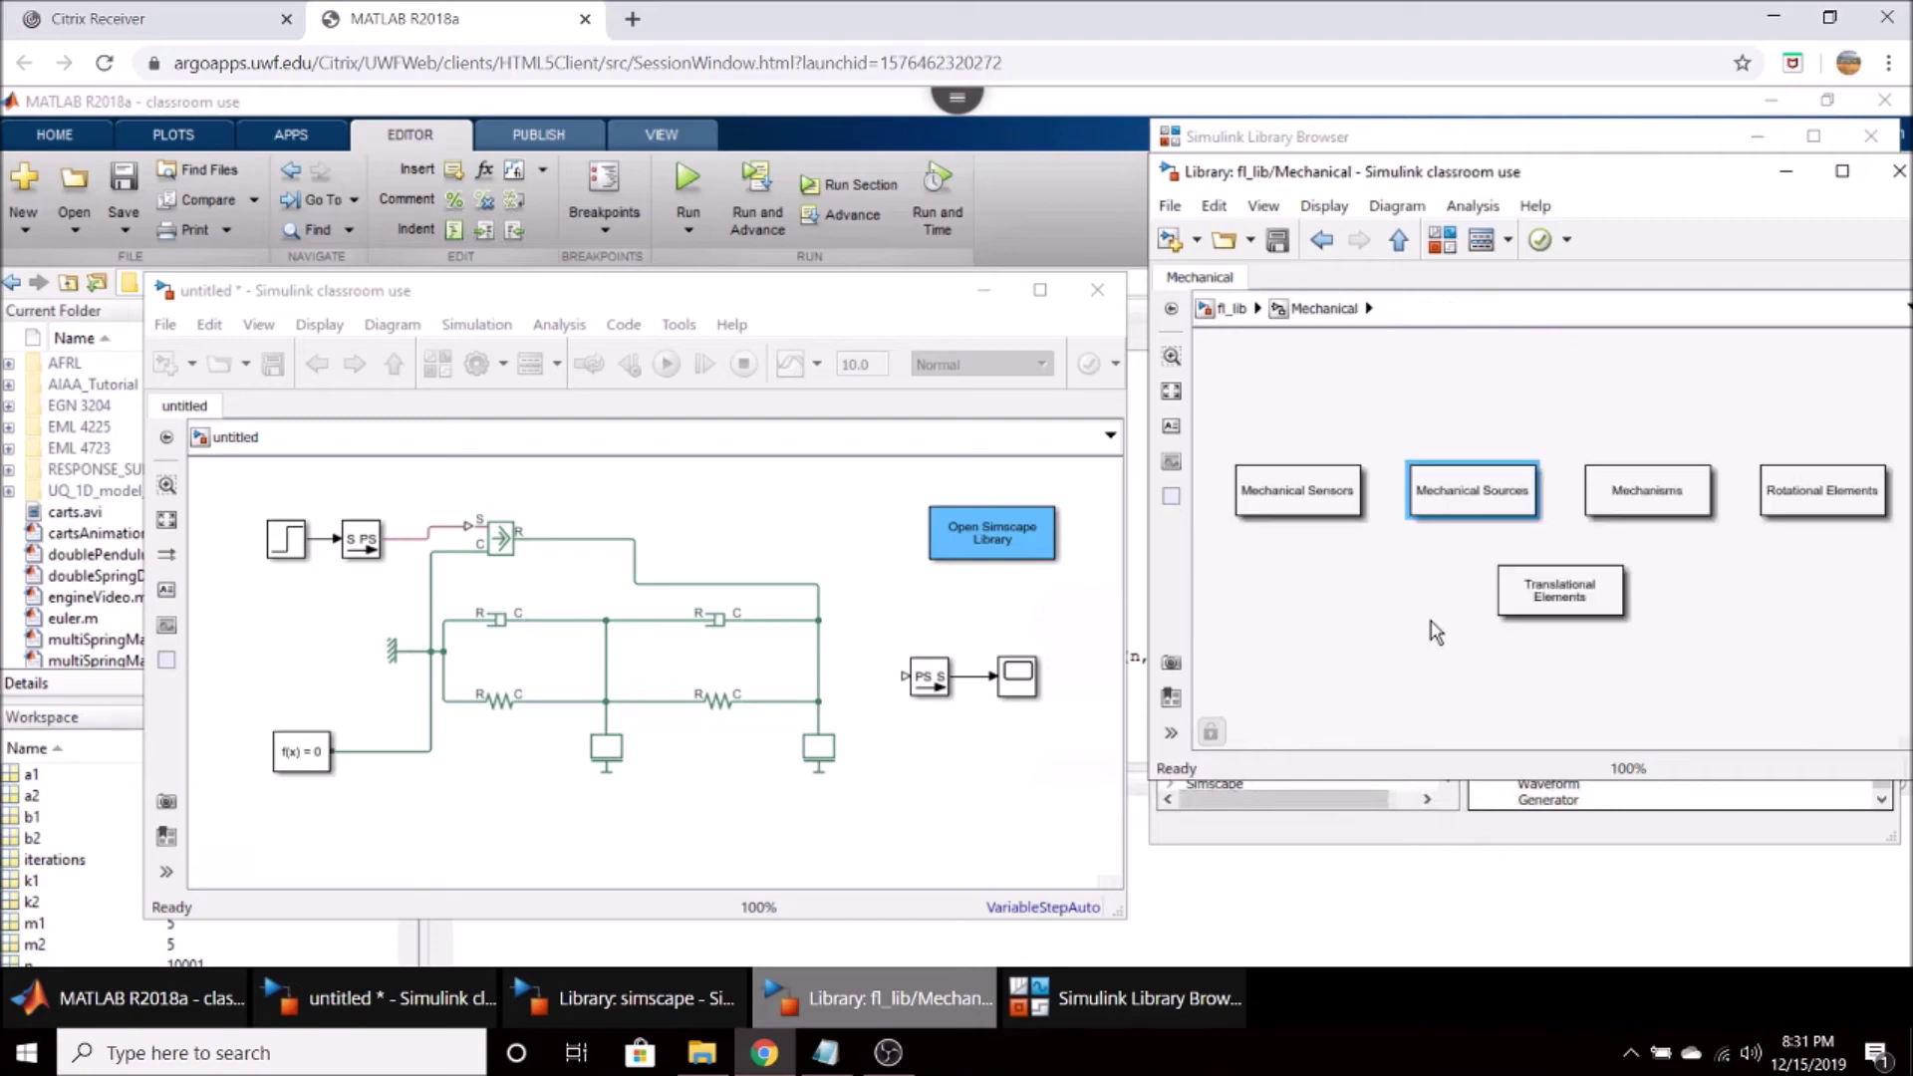
{"action": "double_click", "coordinate": [1278, 494]}
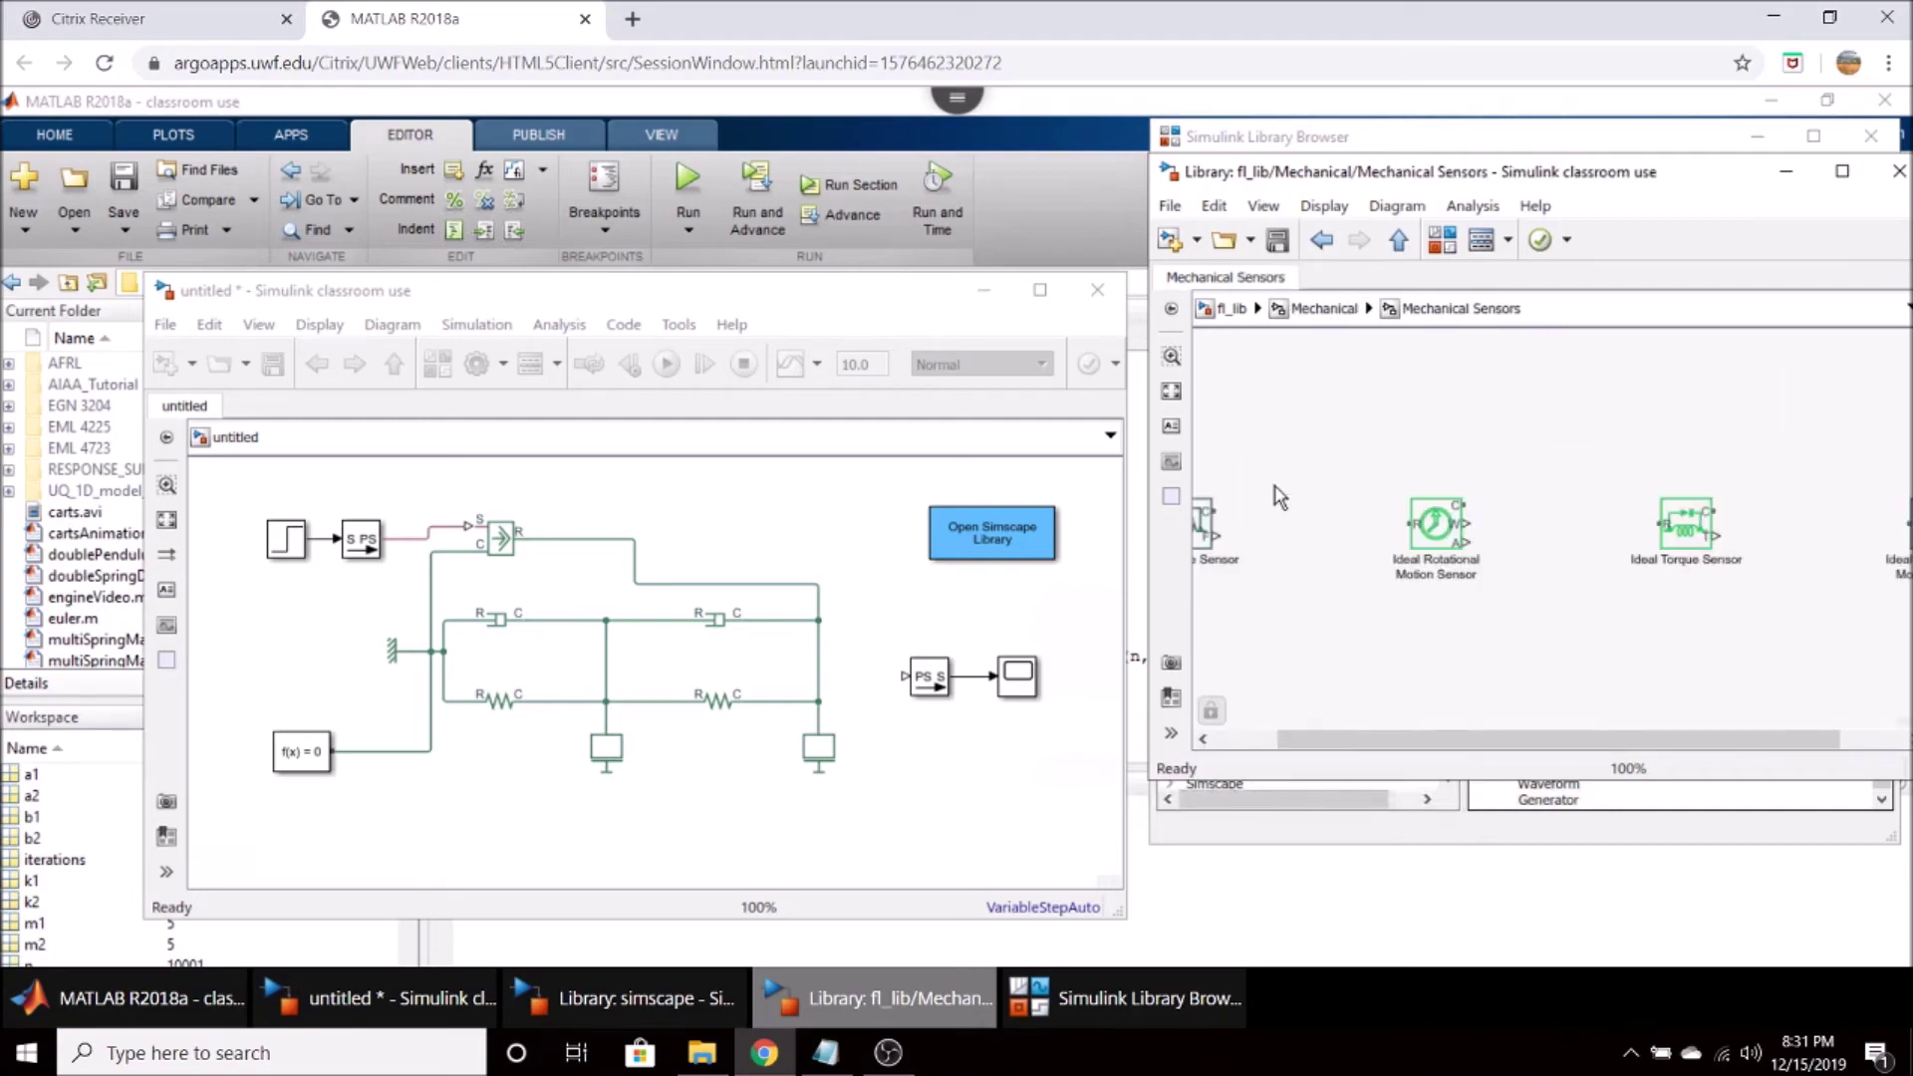
{"action": "left_click_drag", "start_coordinate": [1546, 743], "coordinate": [1743, 753]}
{"action": "left_click", "coordinate": [1859, 536]}
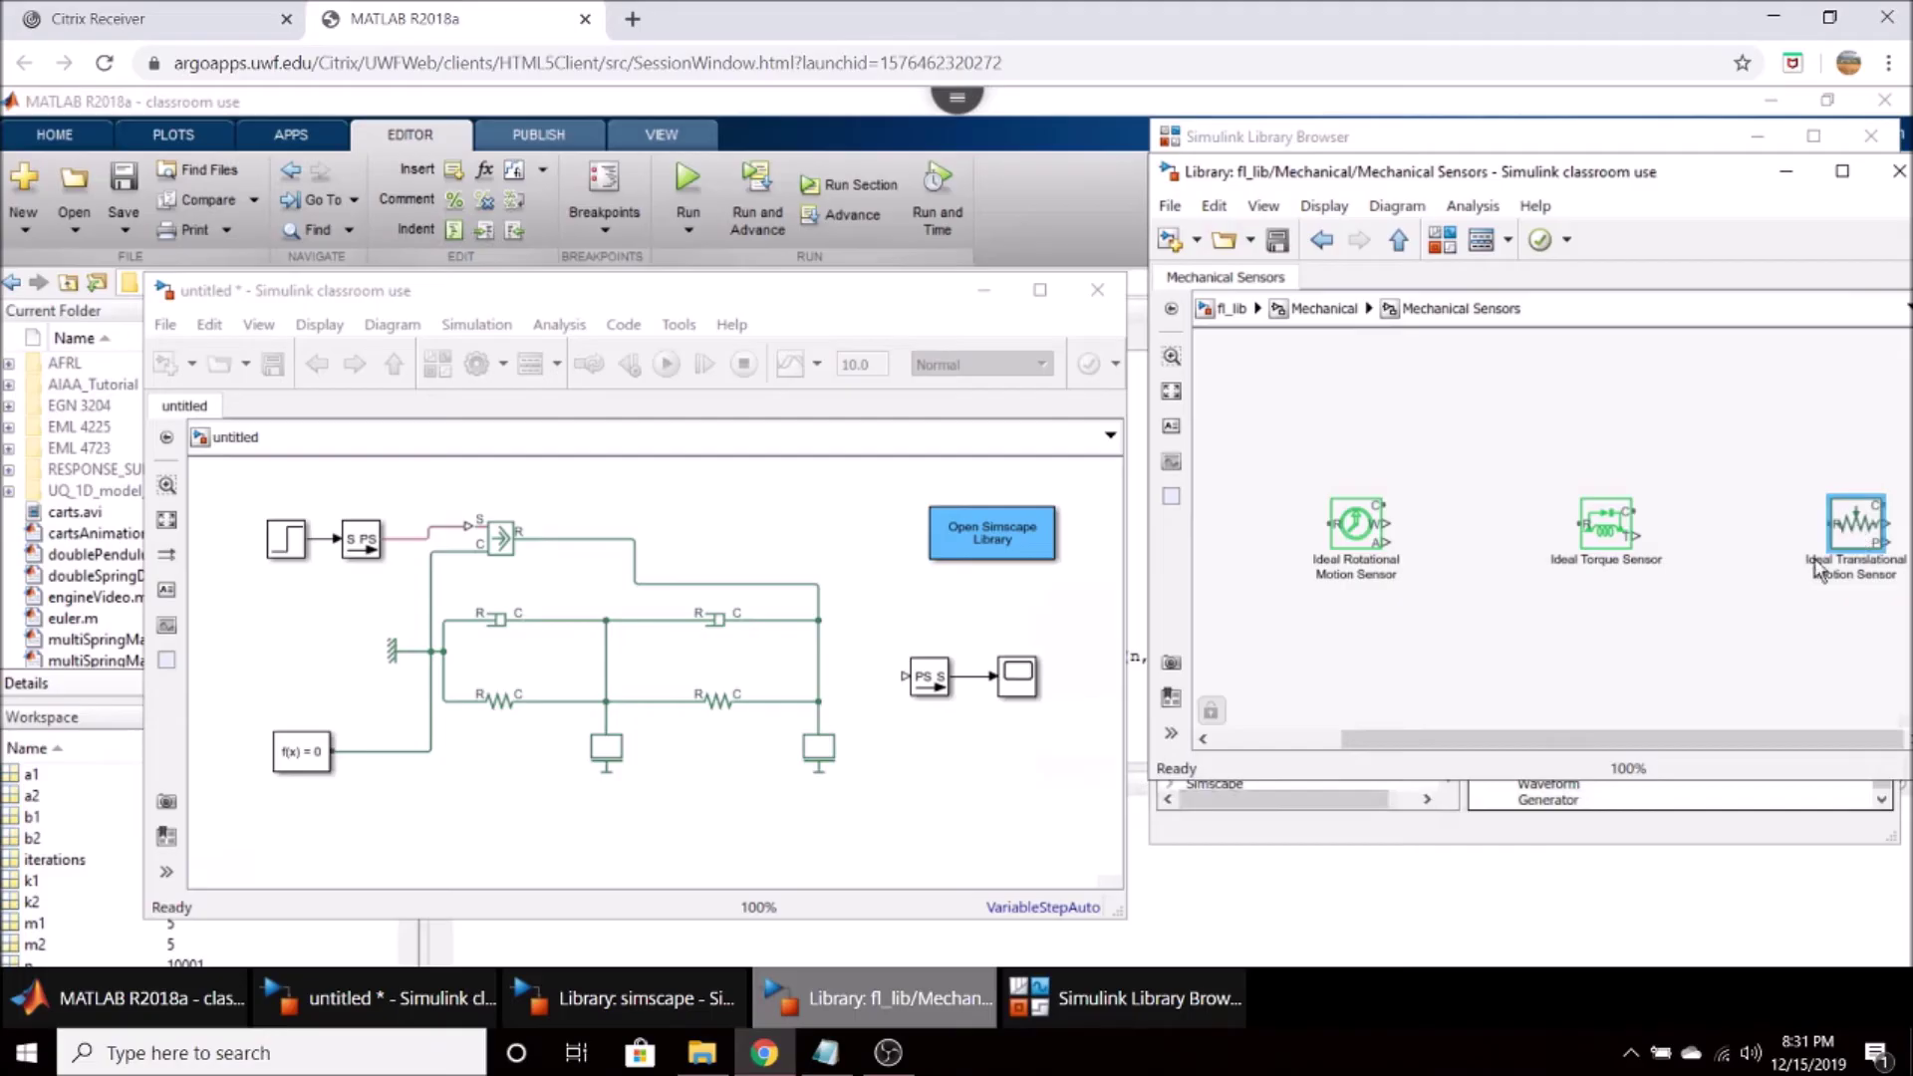
{"action": "left_click_drag", "start_coordinate": [1817, 568], "coordinate": [910, 835]}
{"action": "scroll", "coordinate": [906, 832], "scroll_direction": "down", "scroll_amount": 1}
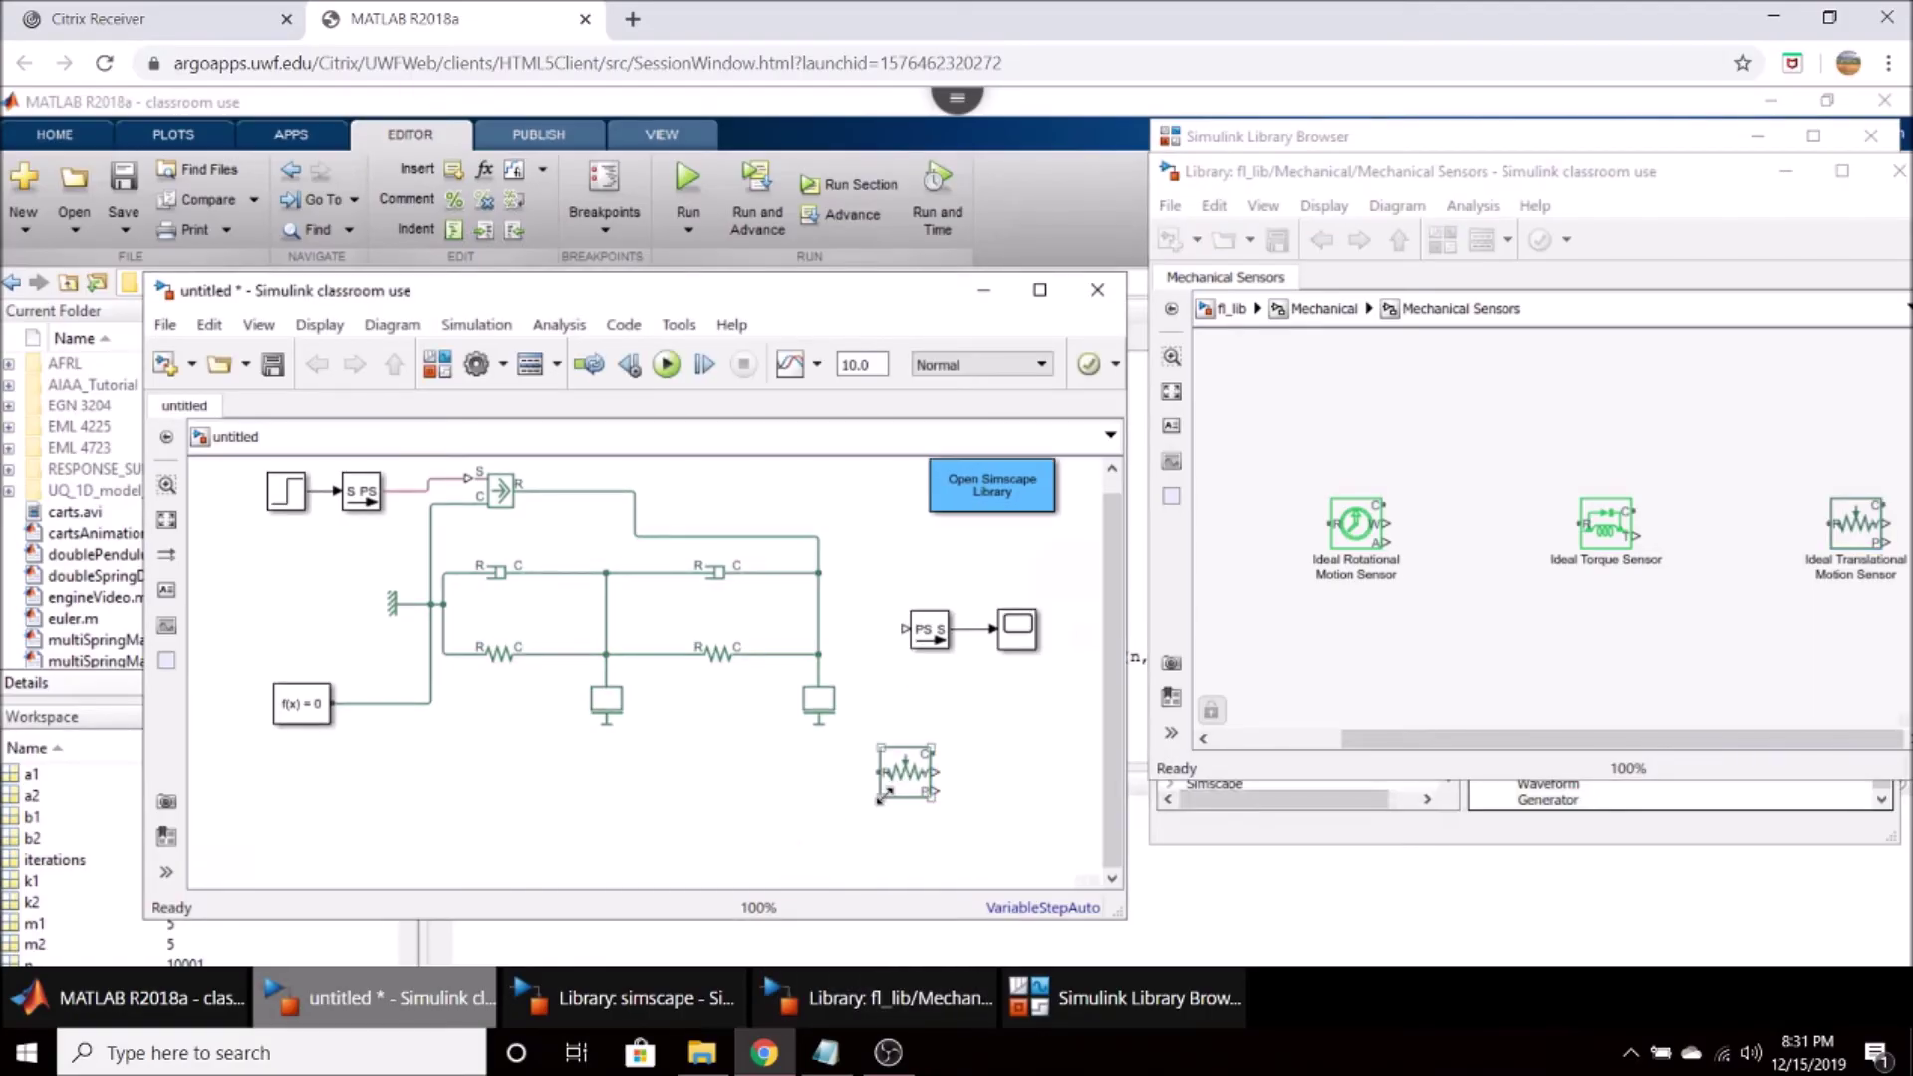
{"action": "left_click", "coordinate": [925, 812]}
Wire the motion sensor's R port to the right mass, C port to the reference, and output to the PS-S converter.
{"action": "left_click", "coordinate": [887, 787]}
{"action": "left_click", "coordinate": [989, 784]}
{"action": "left_click", "coordinate": [883, 795]}
{"action": "left_click_drag", "start_coordinate": [875, 770], "coordinate": [831, 672]}
{"action": "left_click_drag", "start_coordinate": [833, 663], "coordinate": [828, 626]}
{"action": "left_click_drag", "start_coordinate": [520, 712], "coordinate": [431, 703]}
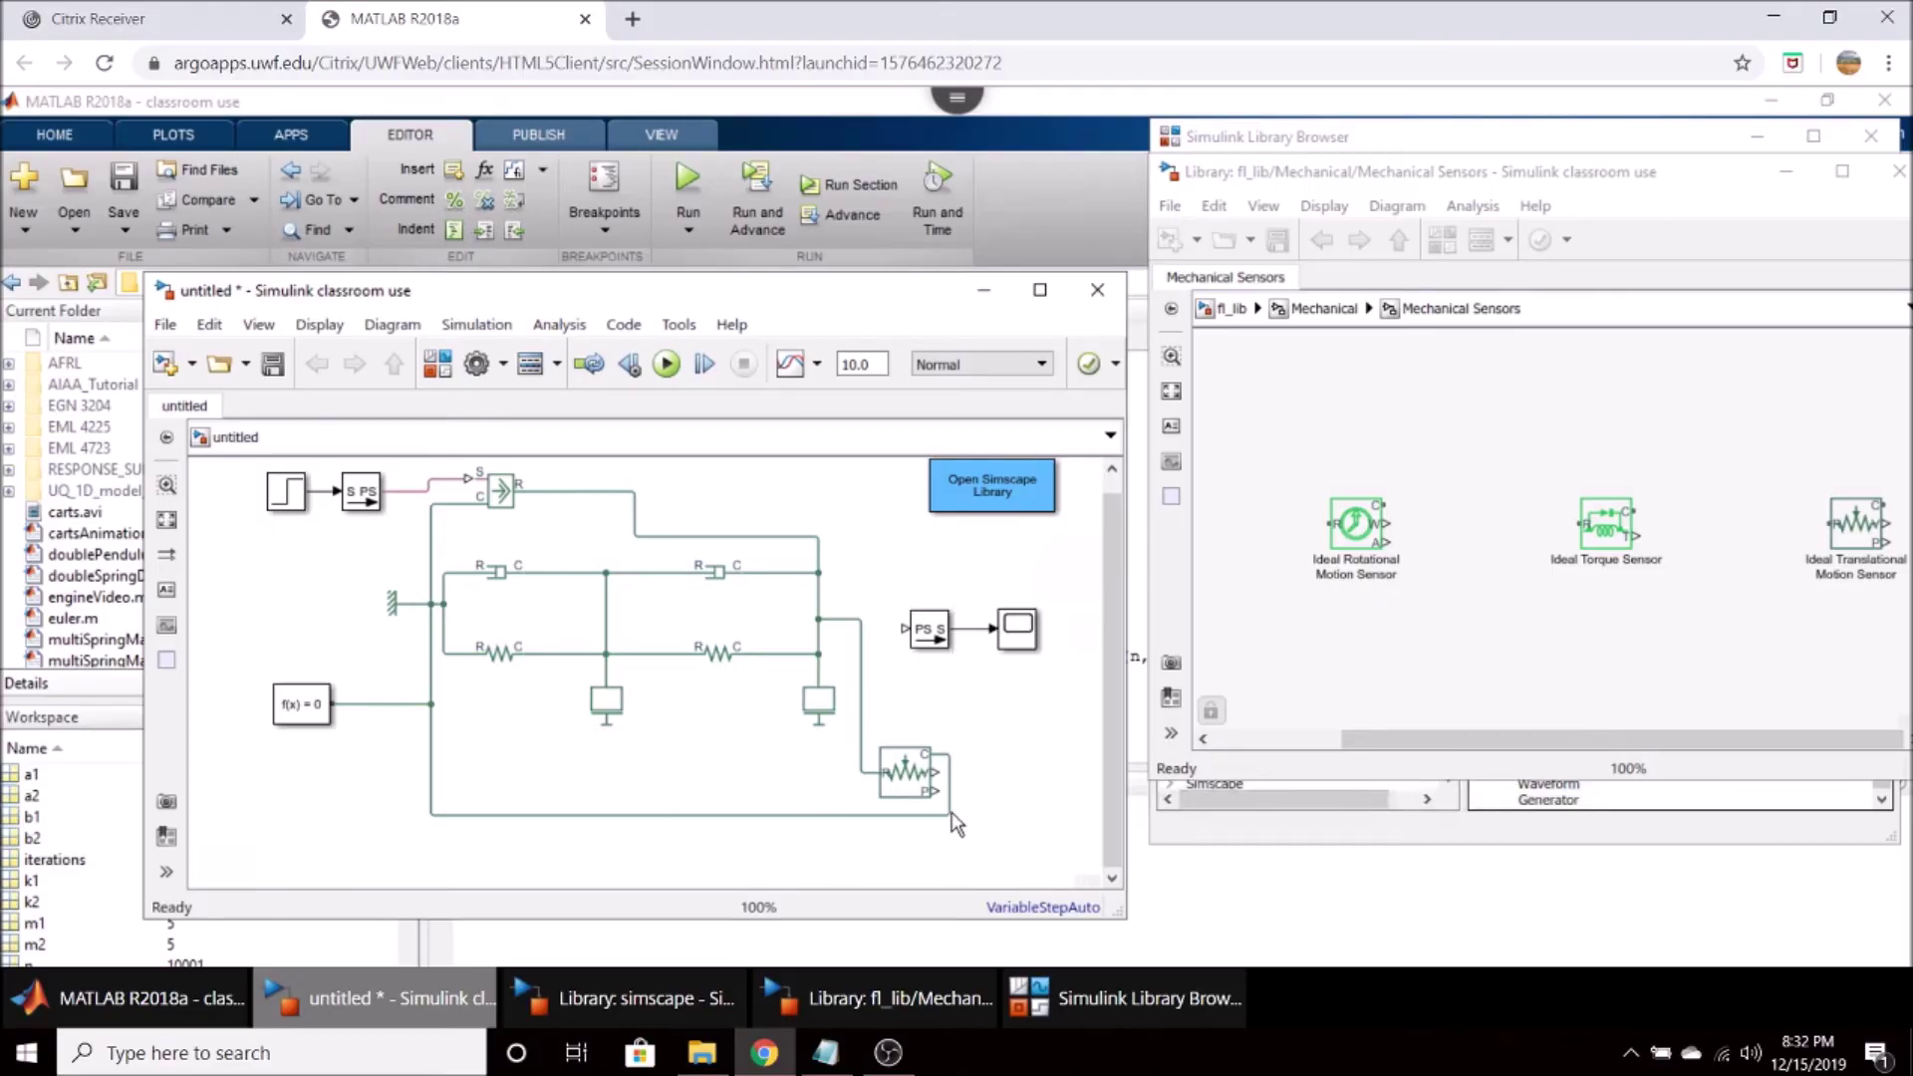
{"action": "left_click_drag", "start_coordinate": [935, 790], "coordinate": [900, 632]}
{"action": "left_click", "coordinate": [1017, 636]}
Inspect the Step, S-PS converter, right mass, motion sensor and right damper blocks by selecting each in turn.
{"action": "scroll", "coordinate": [1105, 648], "scroll_direction": "up", "scroll_amount": 1}
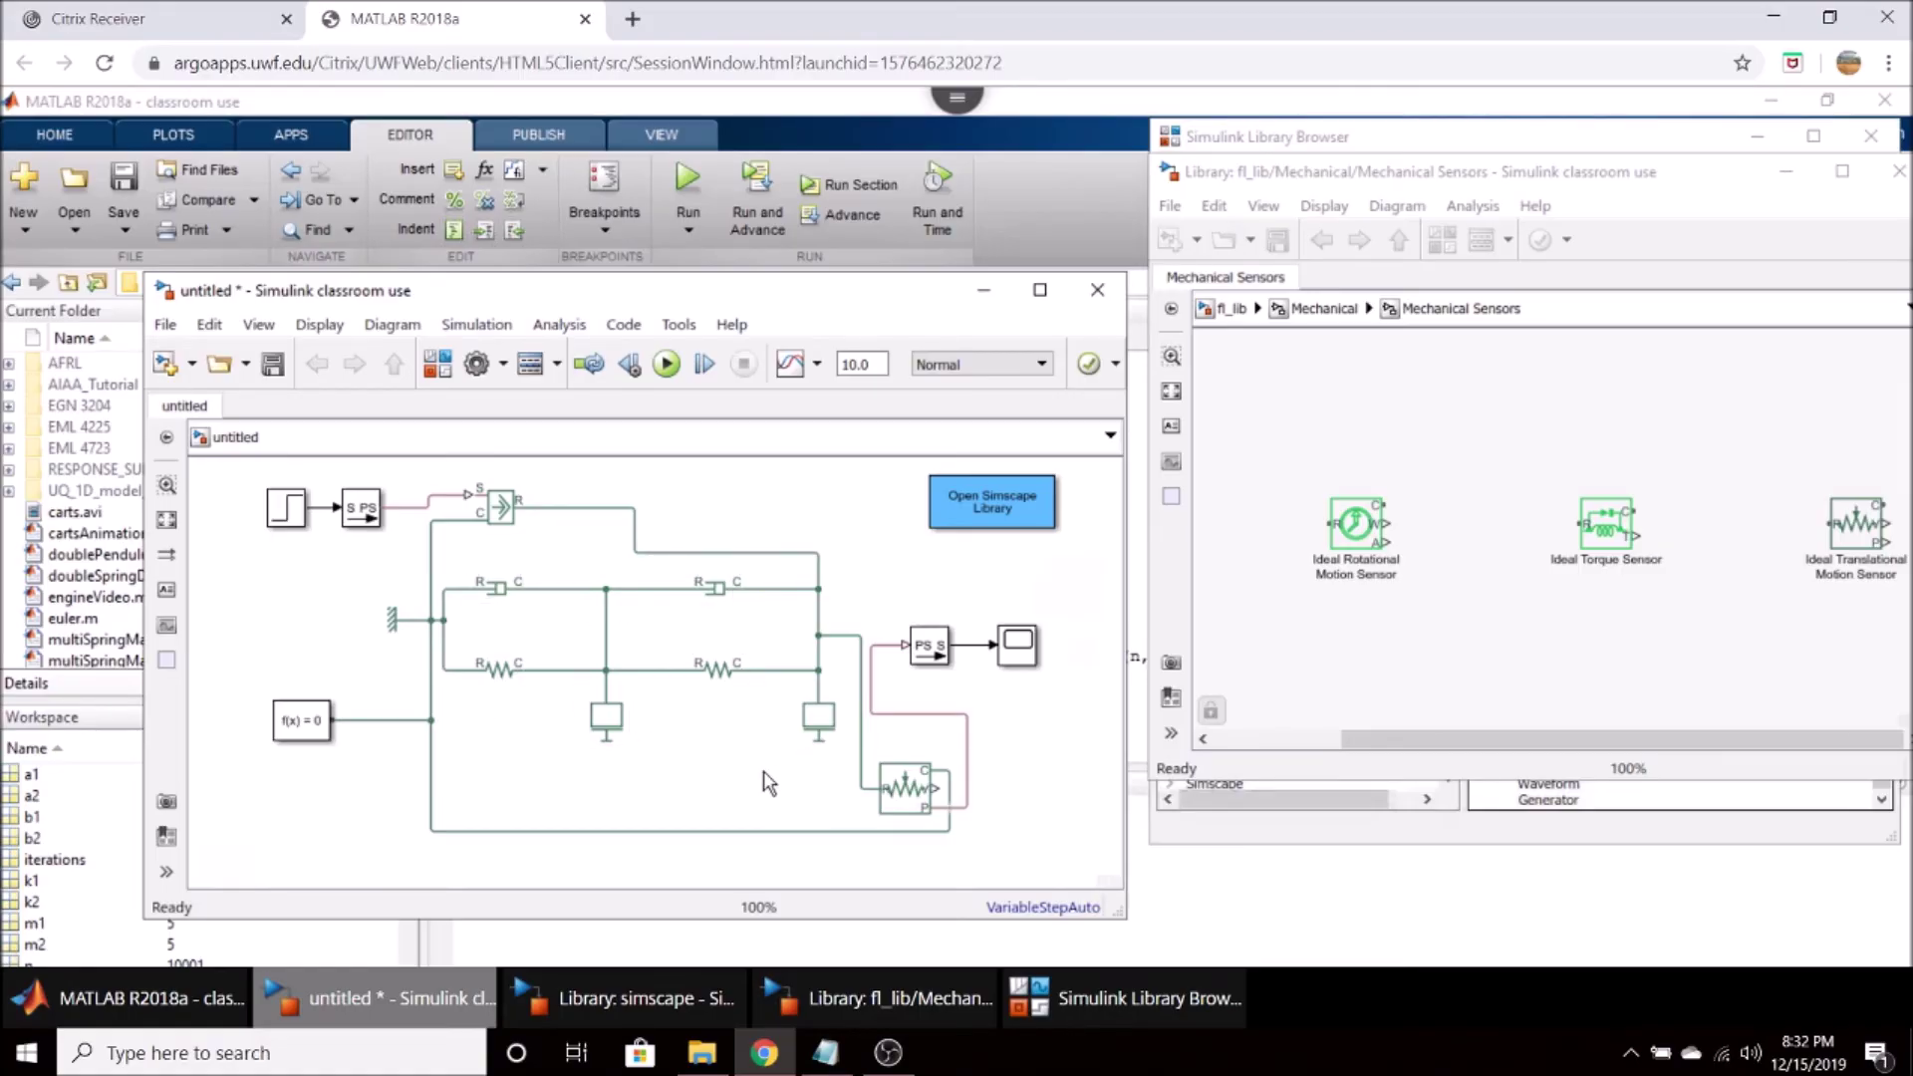
{"action": "left_click", "coordinate": [289, 515]}
{"action": "left_click", "coordinate": [367, 506]}
{"action": "left_click", "coordinate": [548, 525]}
{"action": "left_click", "coordinate": [819, 747]}
{"action": "left_click", "coordinate": [909, 805]}
{"action": "left_click", "coordinate": [847, 737]}
{"action": "left_click", "coordinate": [715, 594]}
{"action": "left_click", "coordinate": [716, 563]}
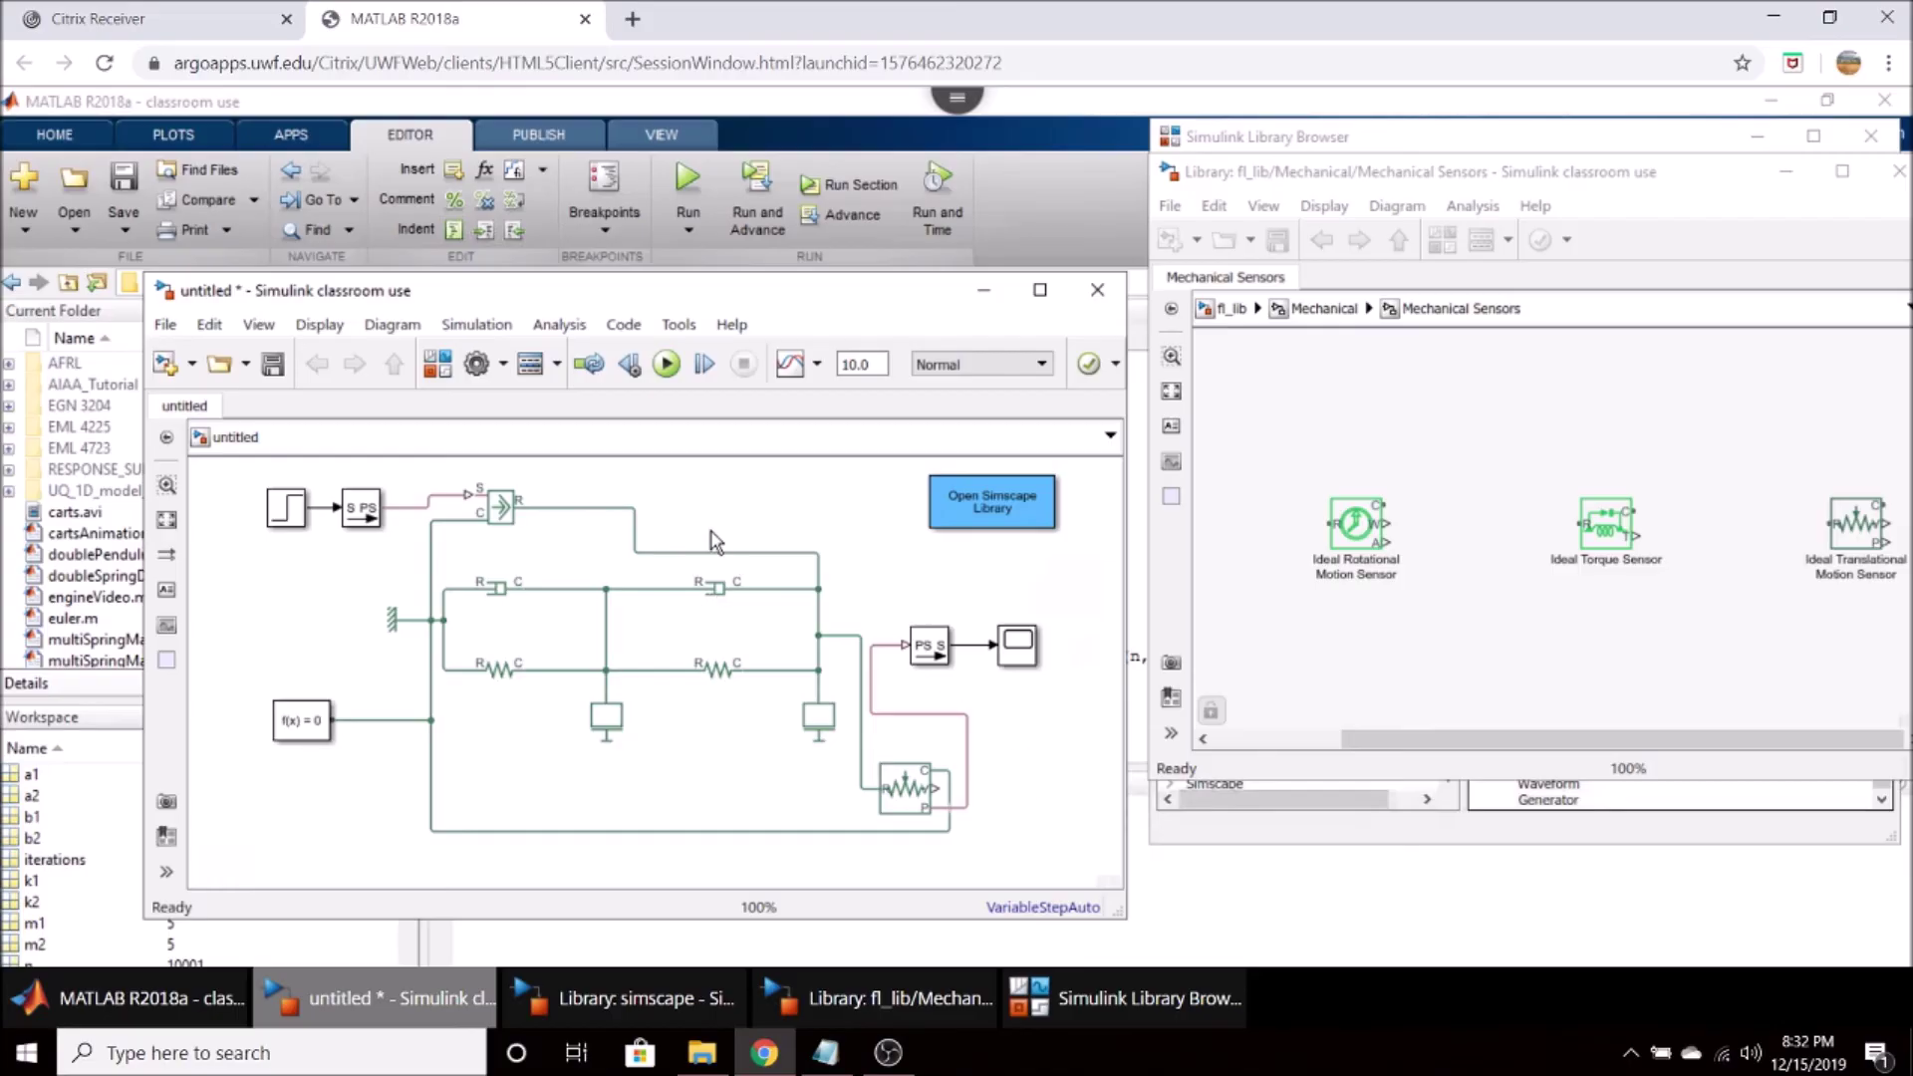
Run the simulation and open the Scope plot of the response.
{"action": "left_click", "coordinate": [669, 369]}
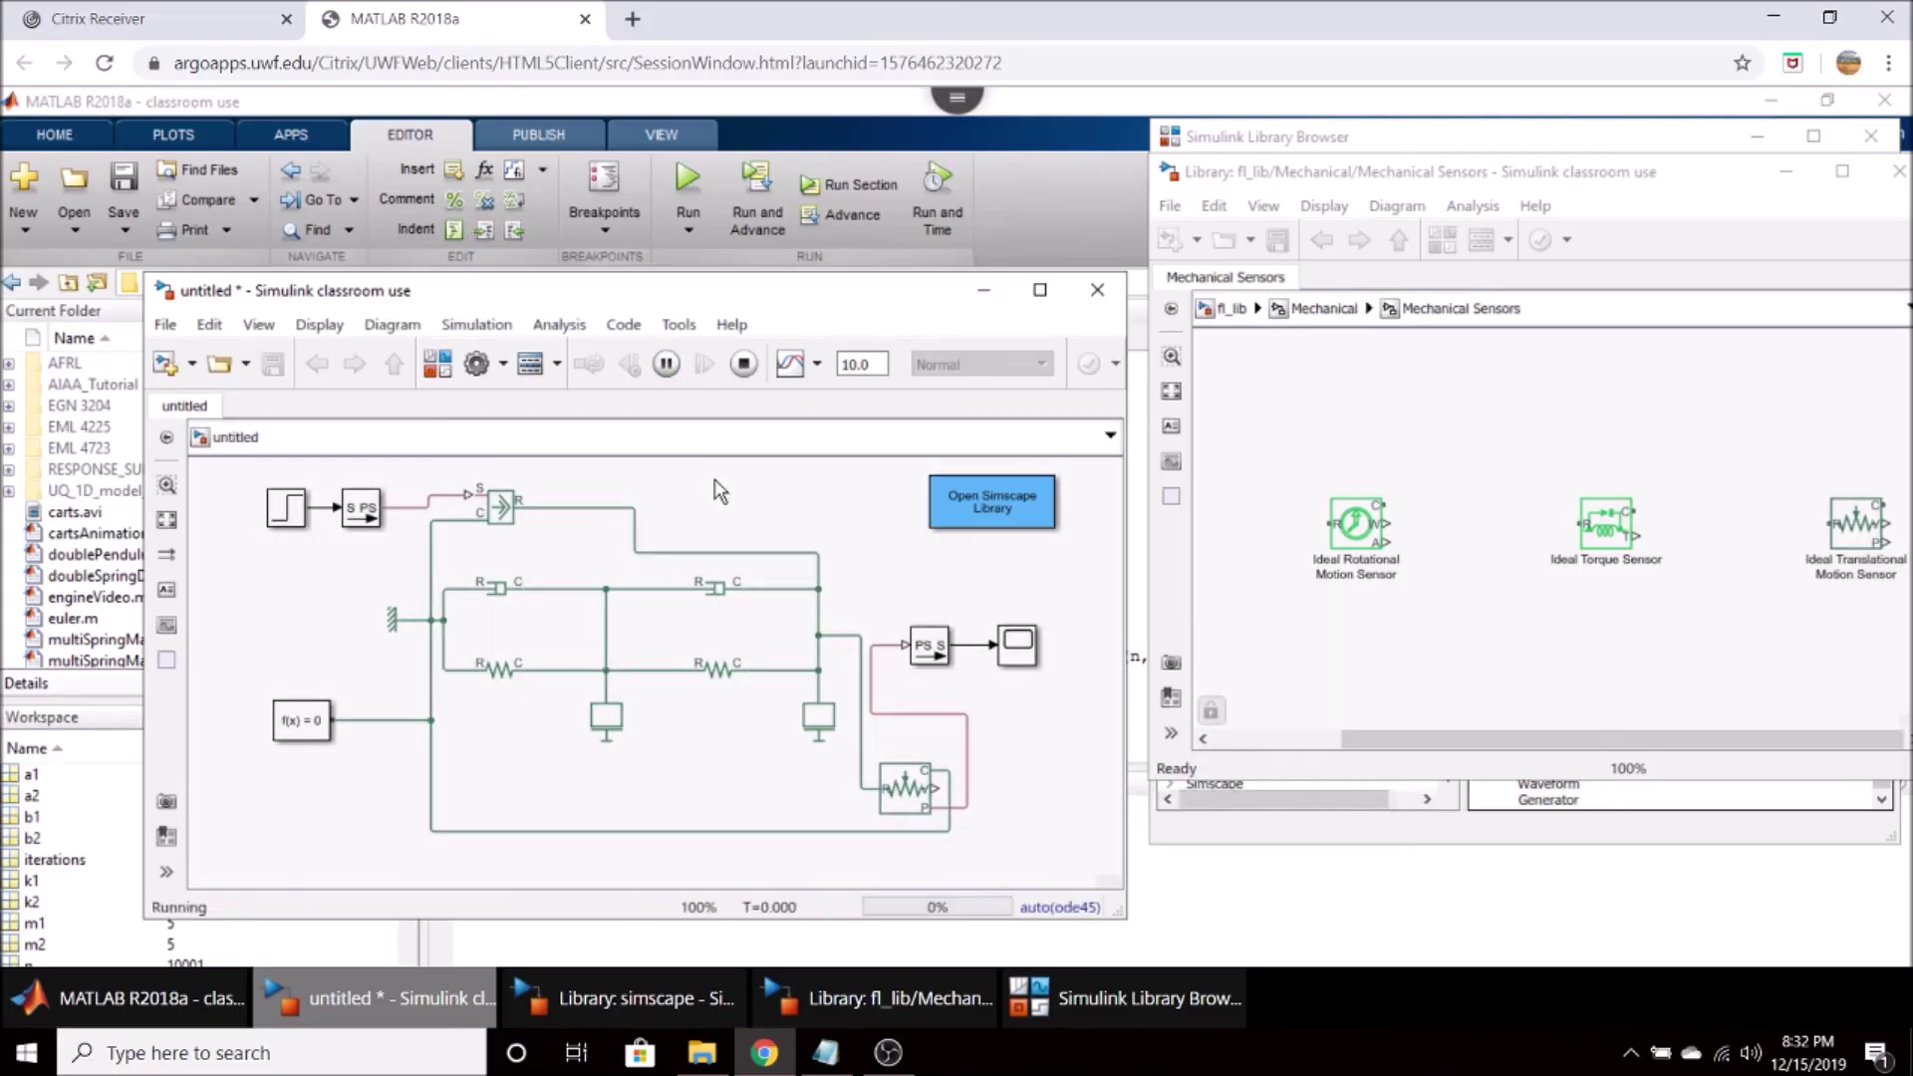
{"action": "left_click", "coordinate": [1018, 643]}
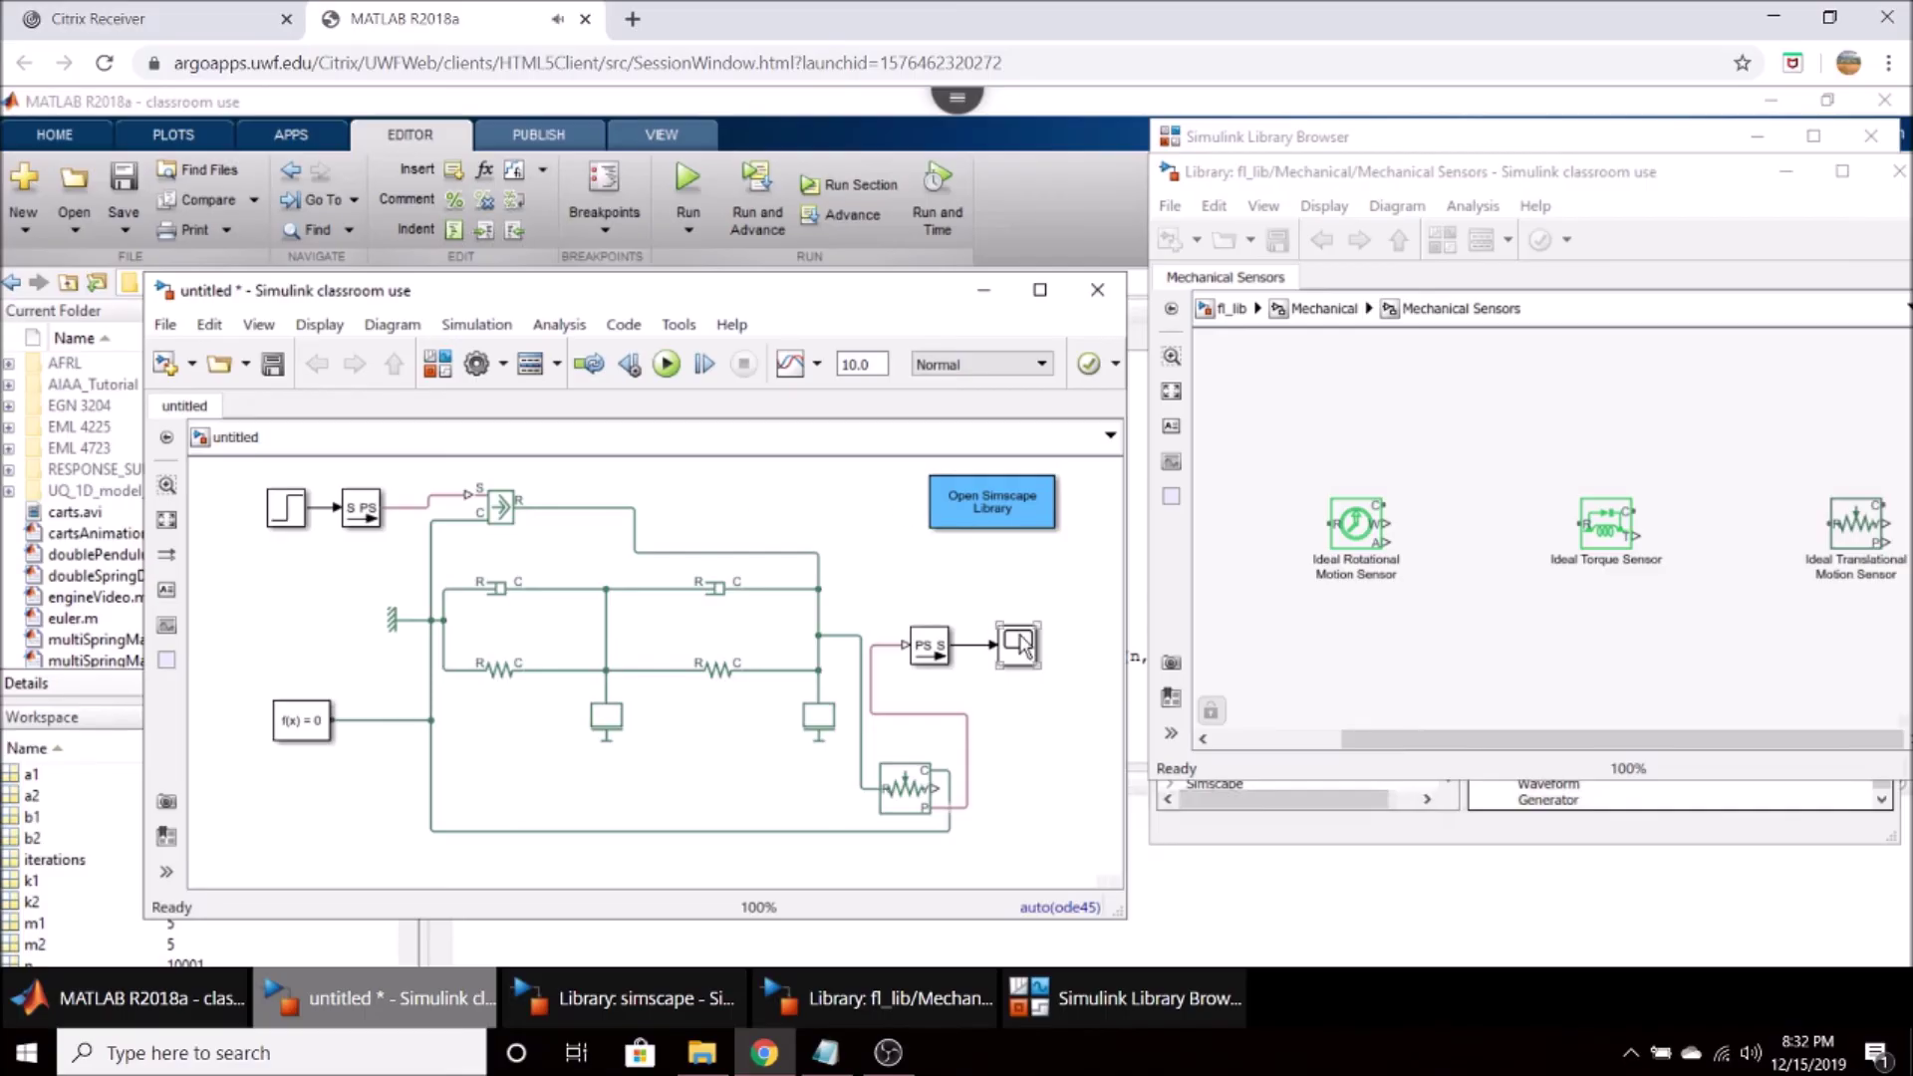
{"action": "double_click", "coordinate": [1018, 643]}
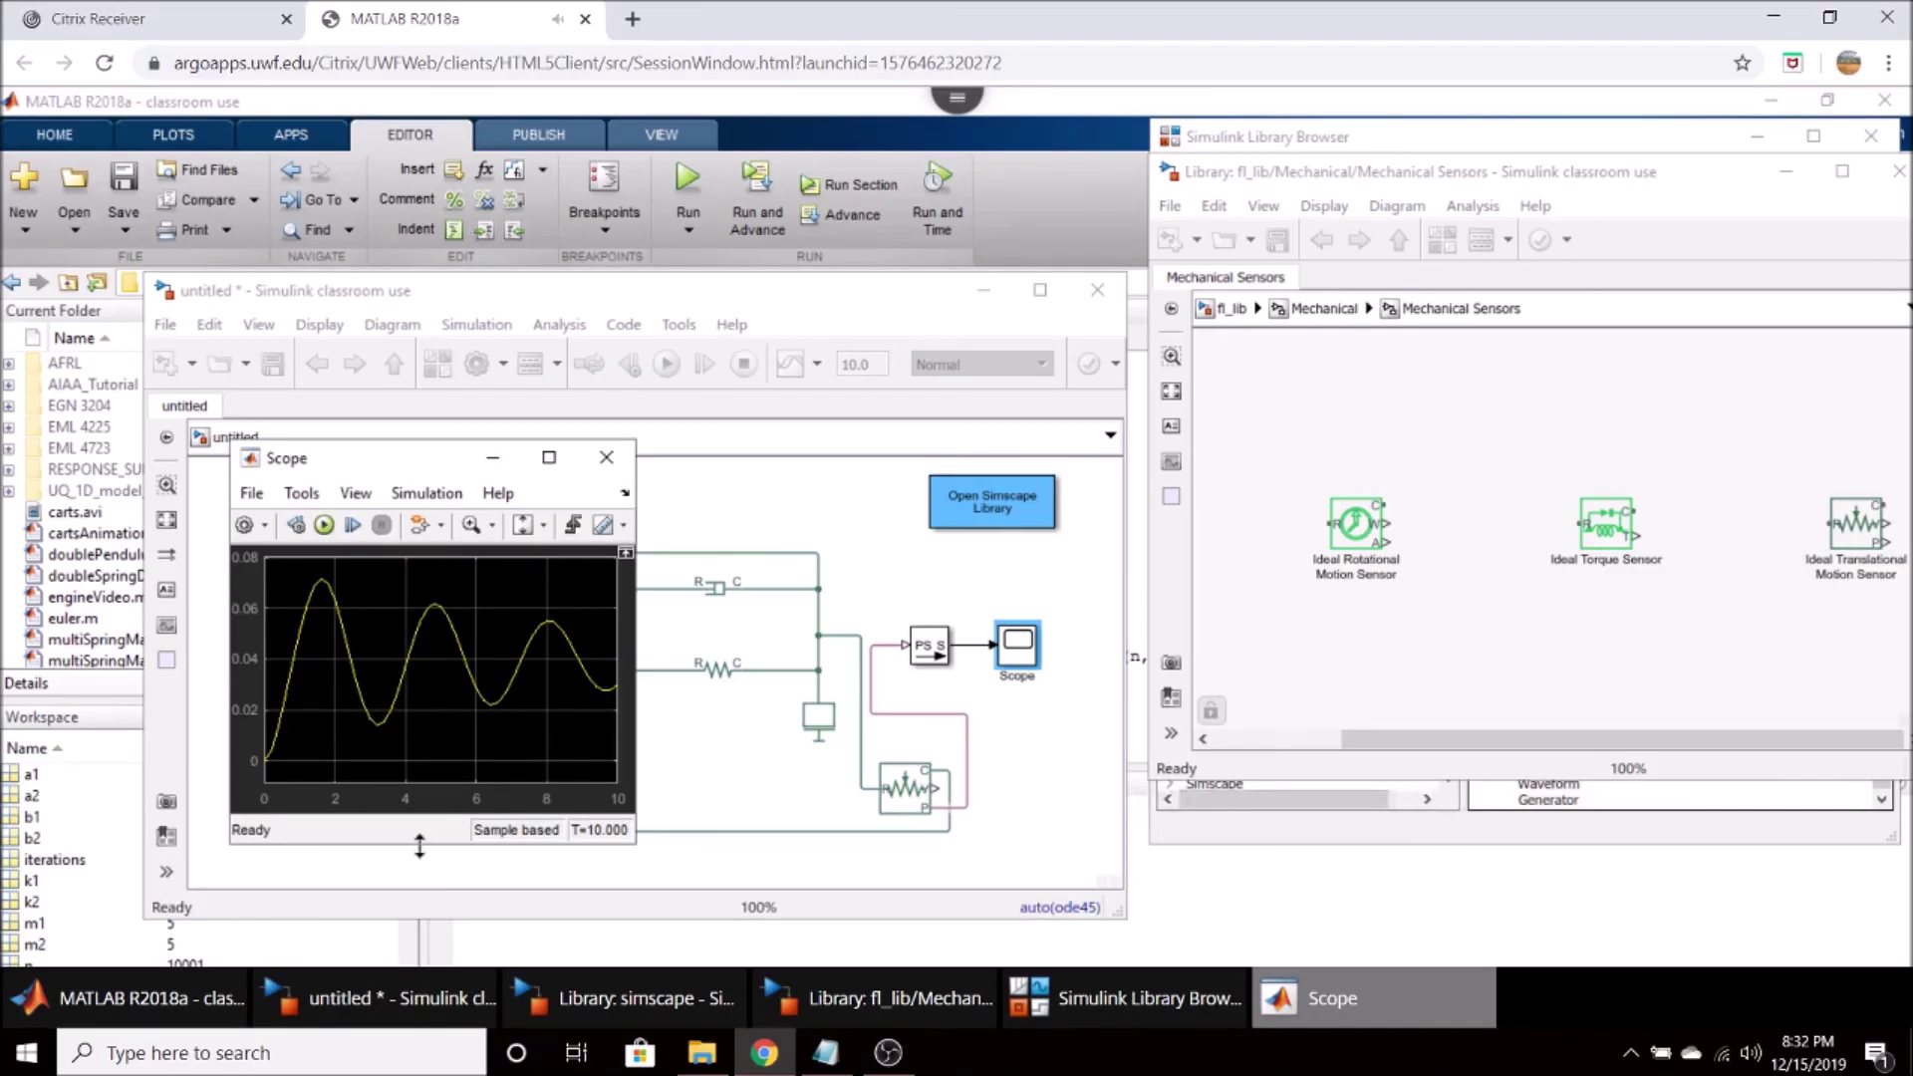
Resize the Scope window and position it enlarged on the right side of the screen.
{"action": "left_click_drag", "start_coordinate": [418, 847], "coordinate": [329, 931]}
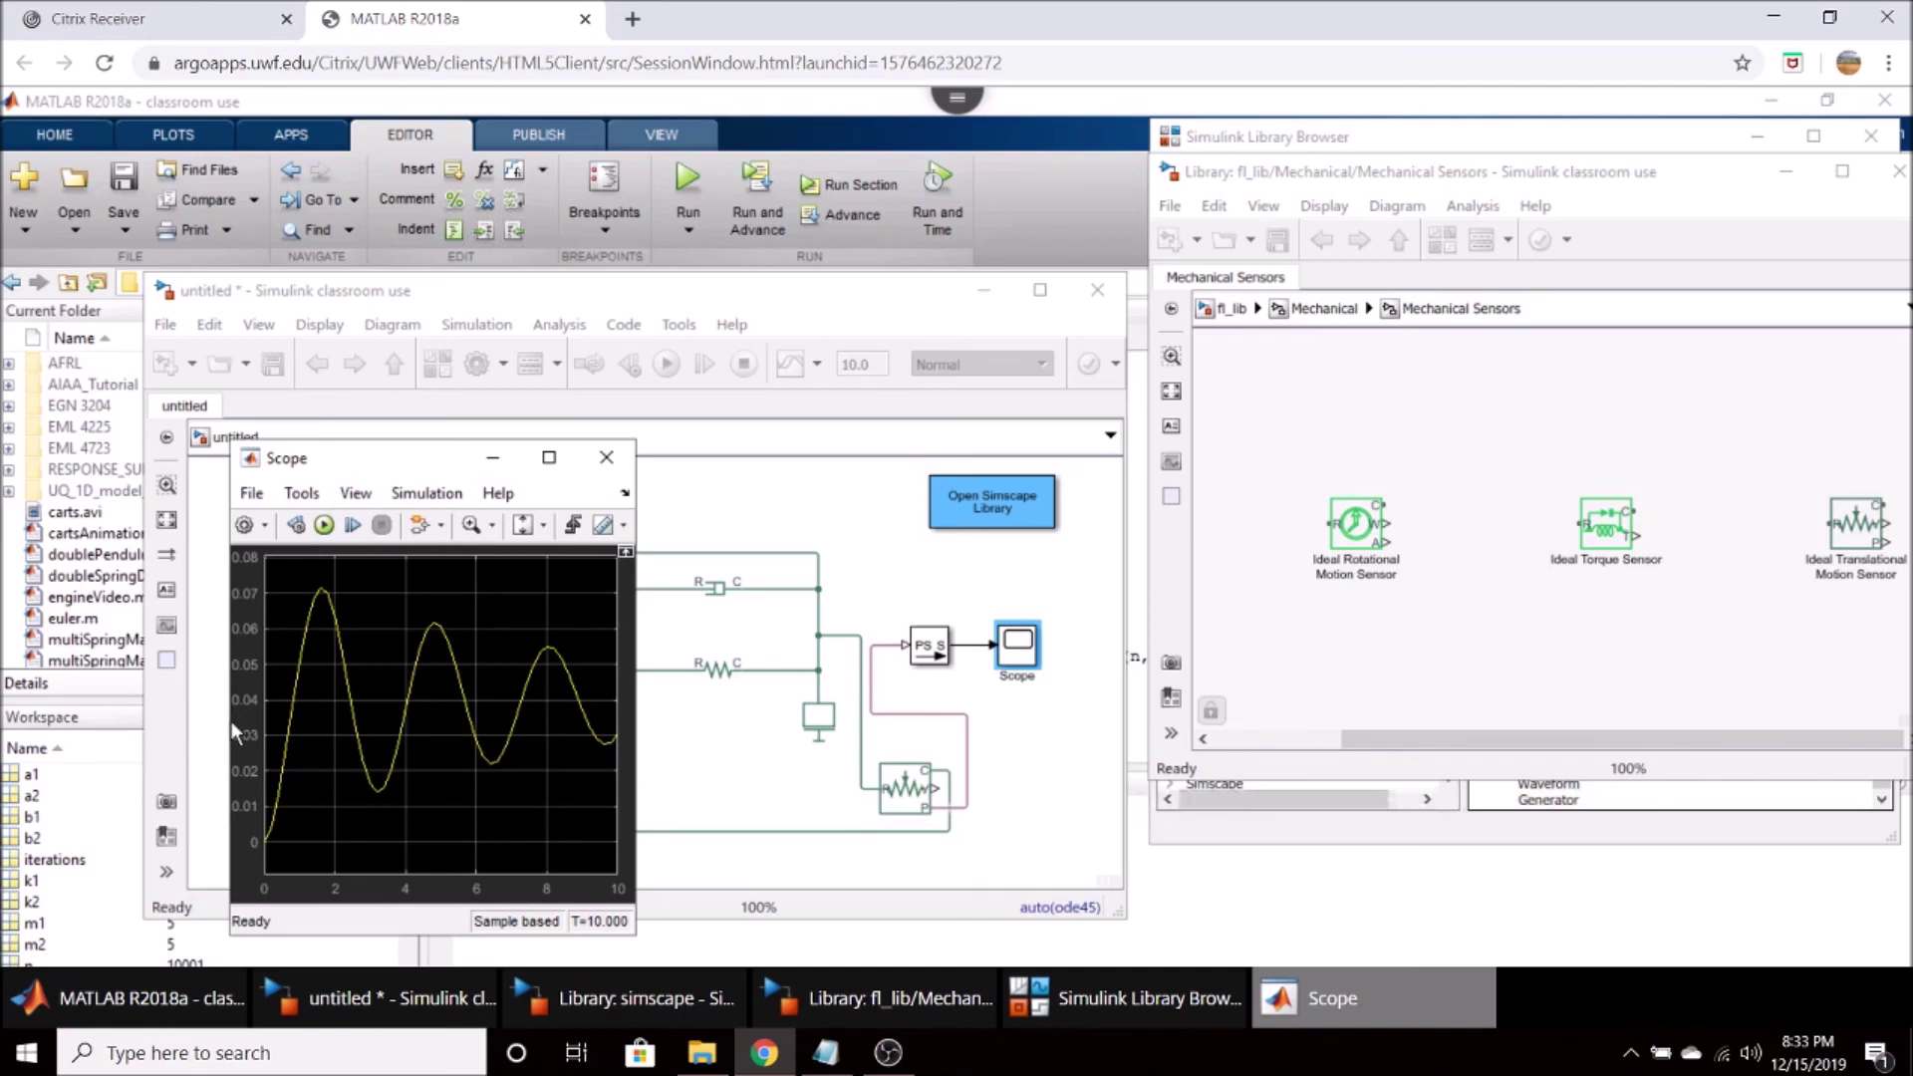
{"action": "left_click_drag", "start_coordinate": [228, 720], "coordinate": [34, 720]}
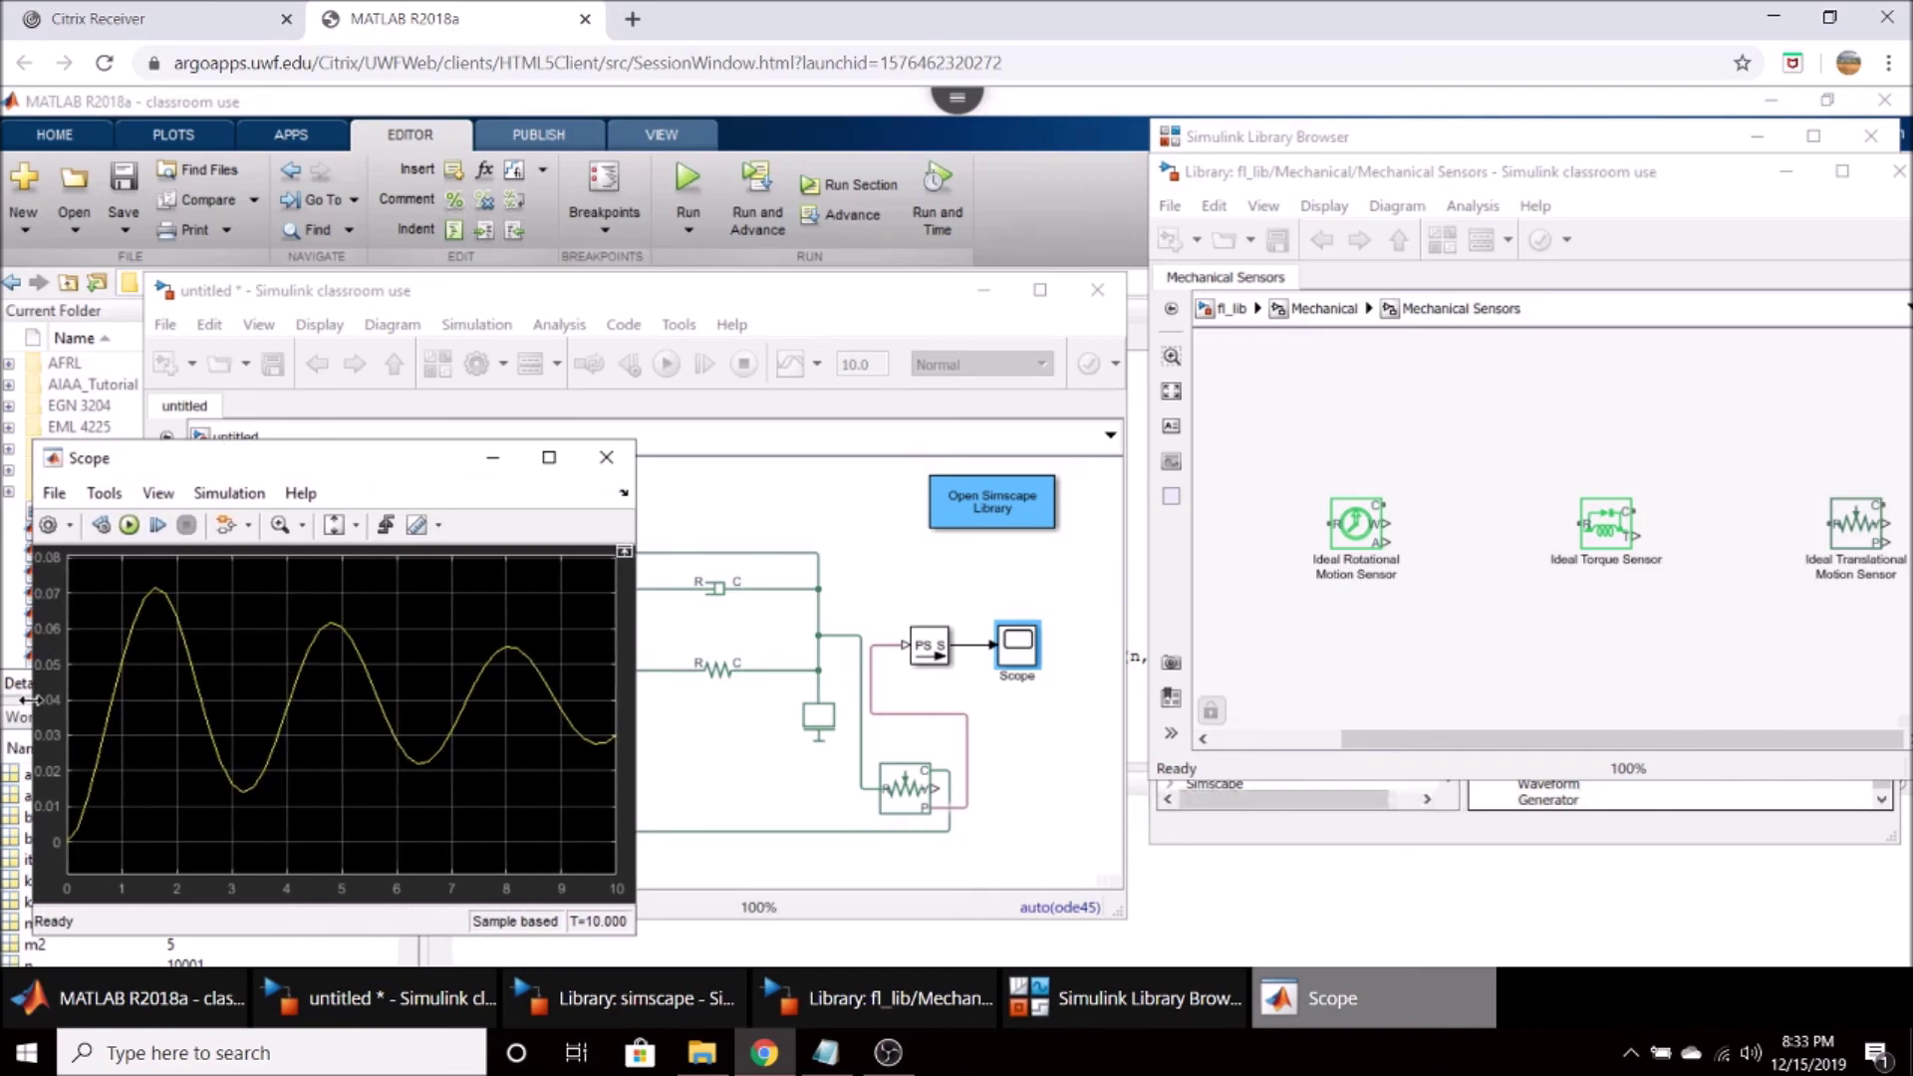
{"action": "left_click_drag", "start_coordinate": [319, 463], "coordinate": [1454, 252]}
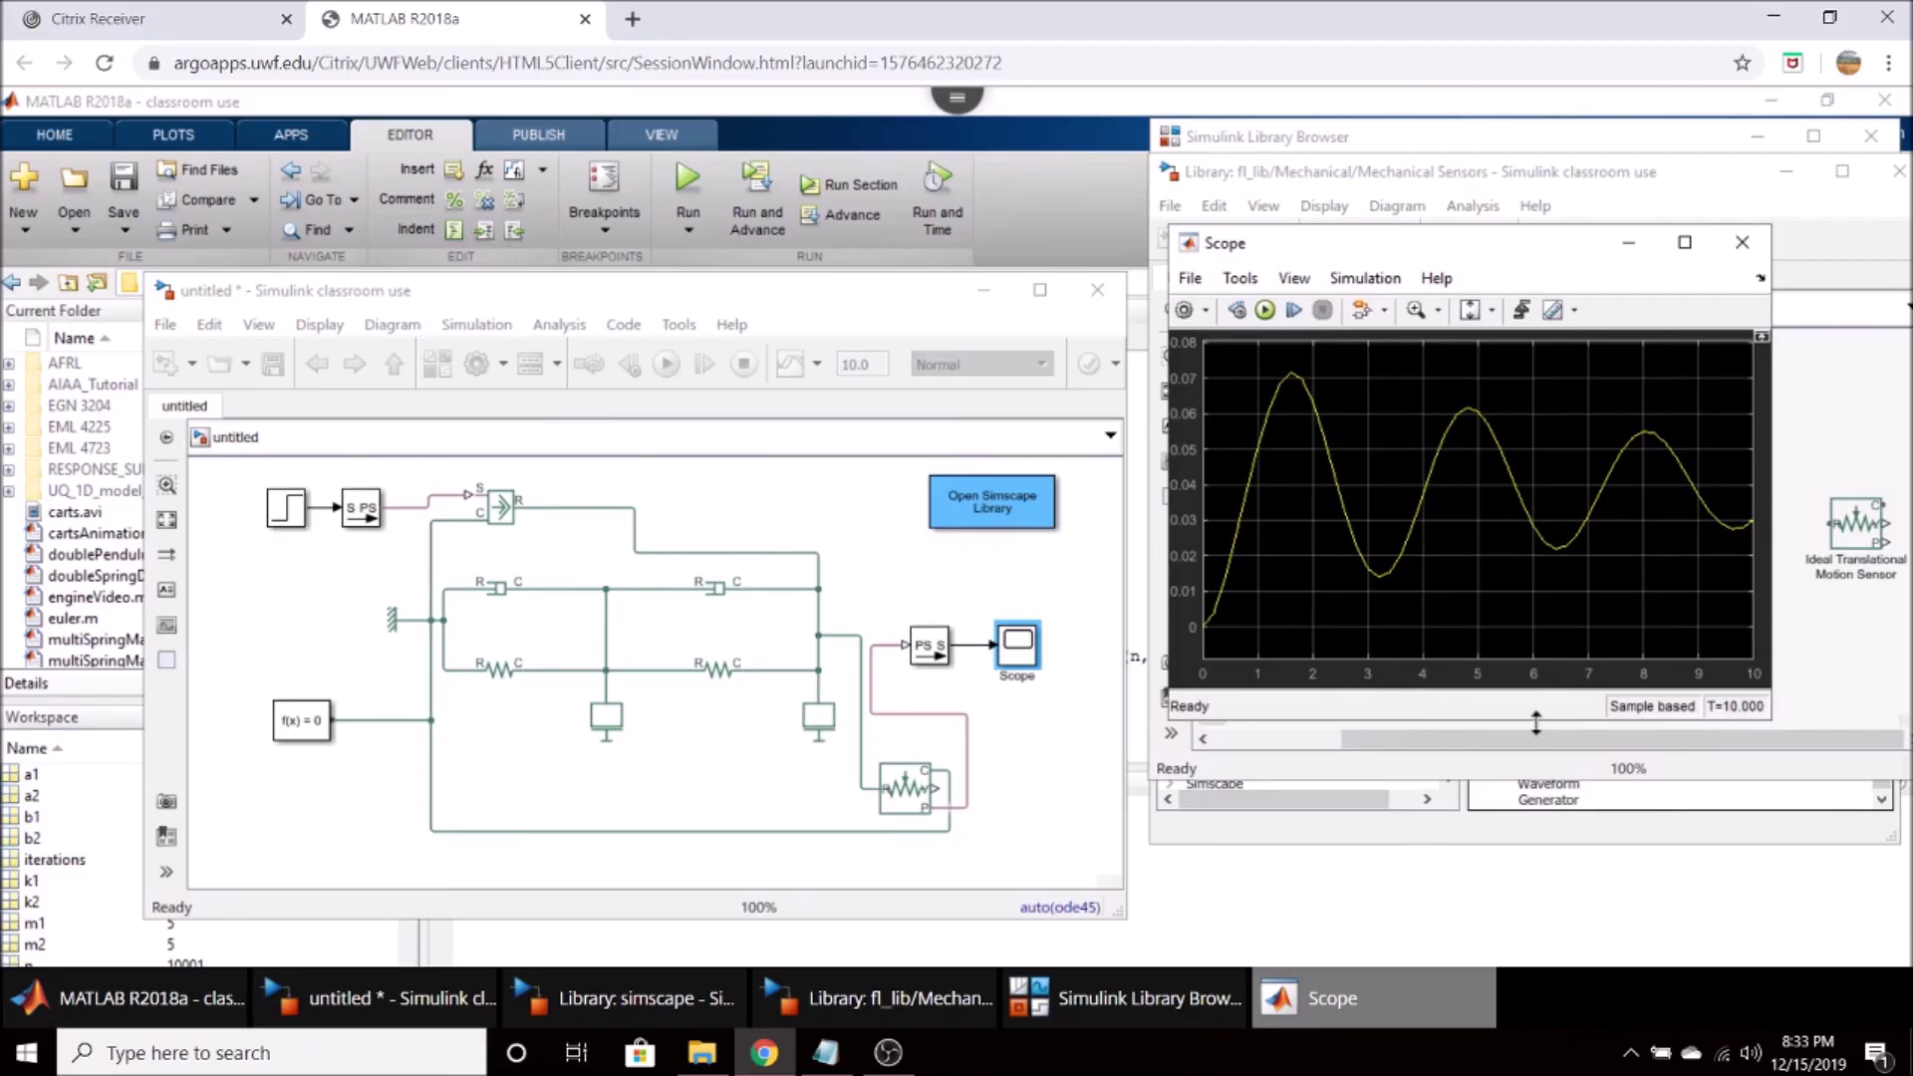
{"action": "left_click_drag", "start_coordinate": [1543, 720], "coordinate": [1547, 875]}
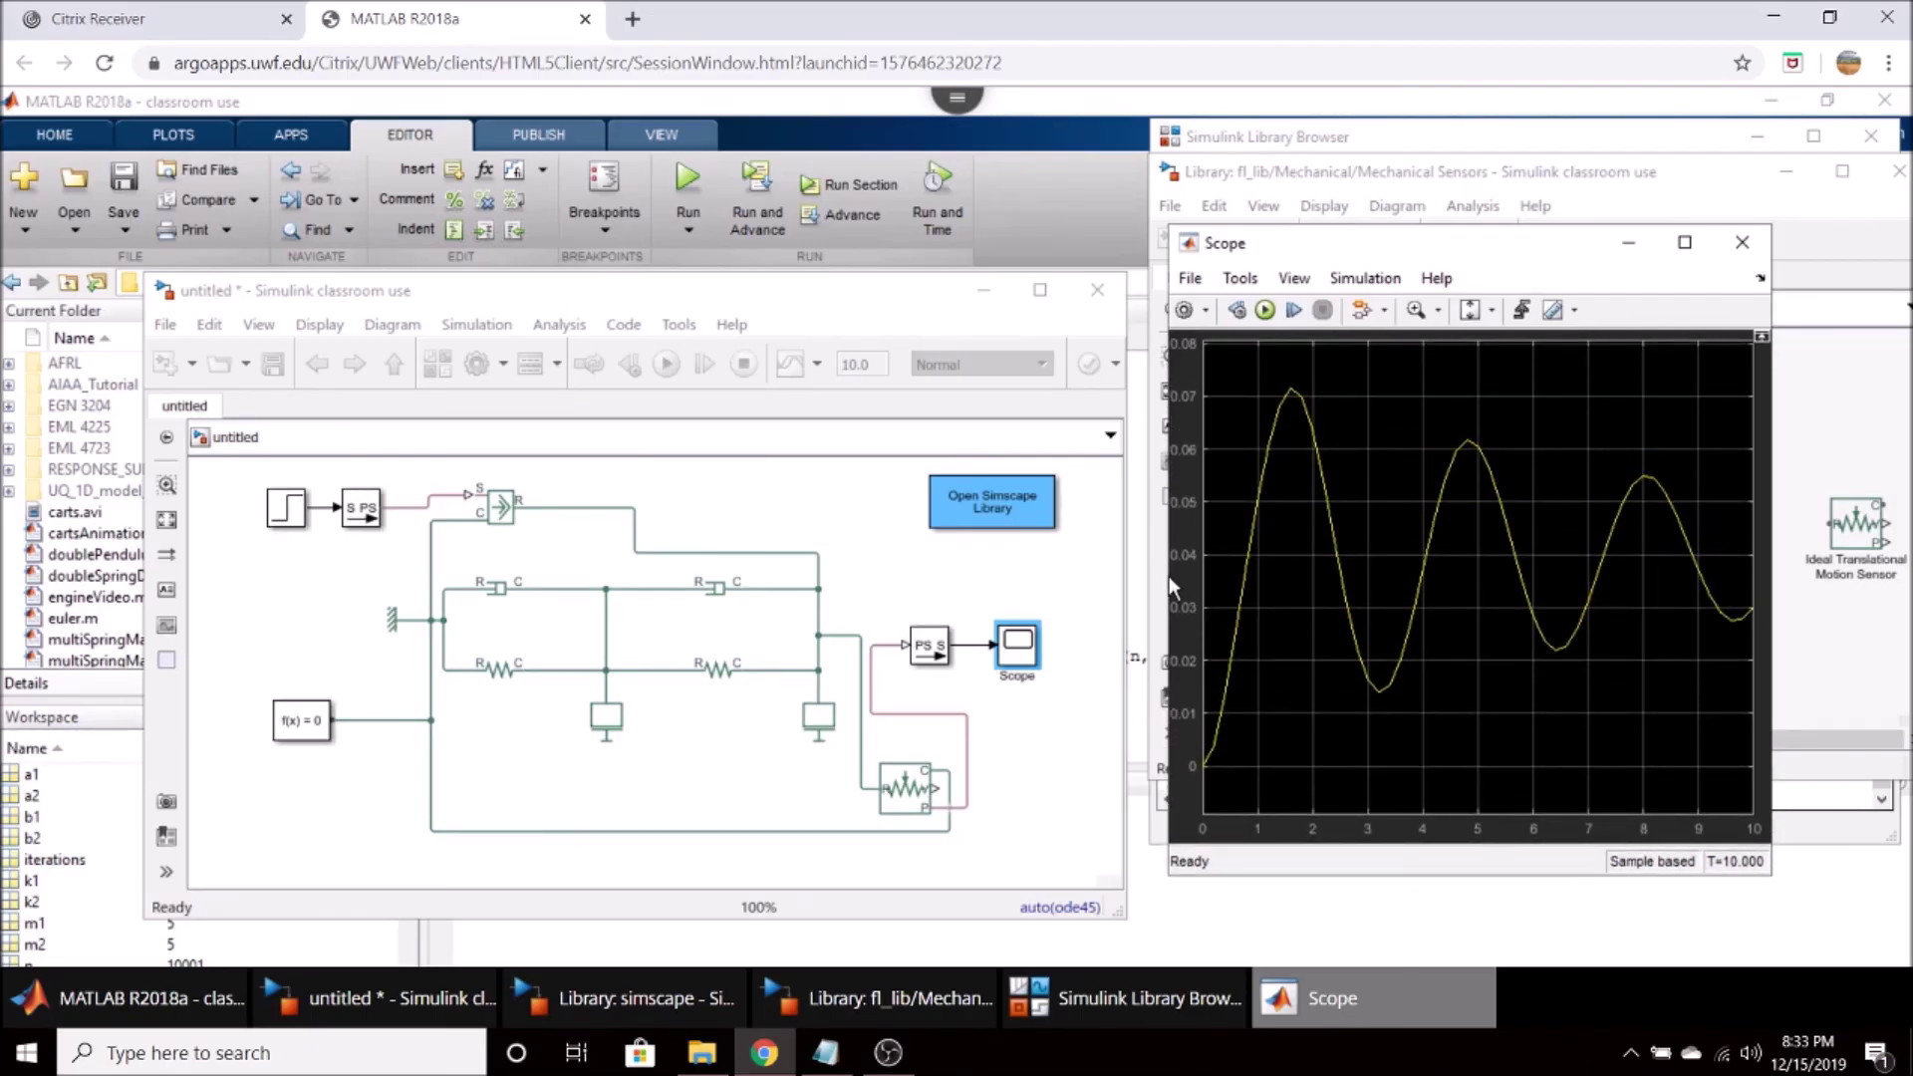
{"action": "left_click_drag", "start_coordinate": [1172, 570], "coordinate": [1054, 569]}
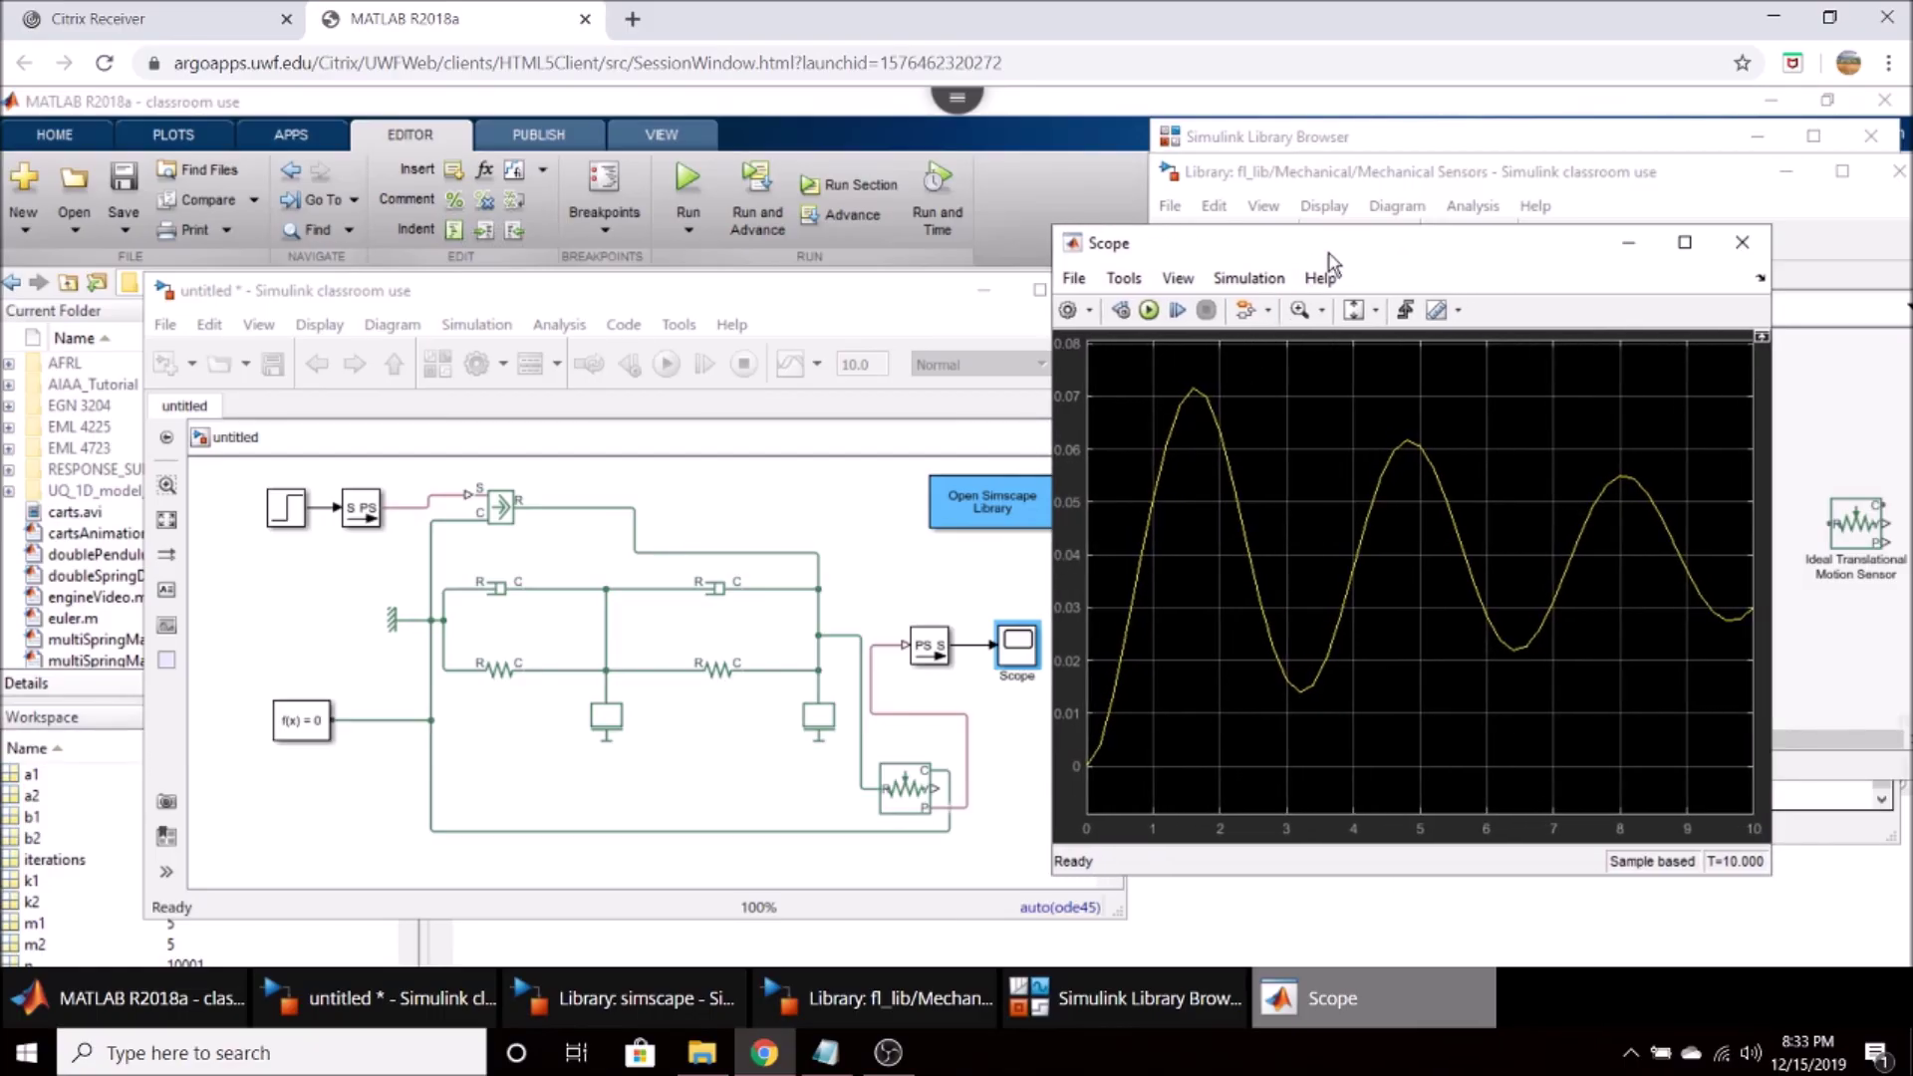
{"action": "left_click_drag", "start_coordinate": [1378, 244], "coordinate": [1494, 229]}
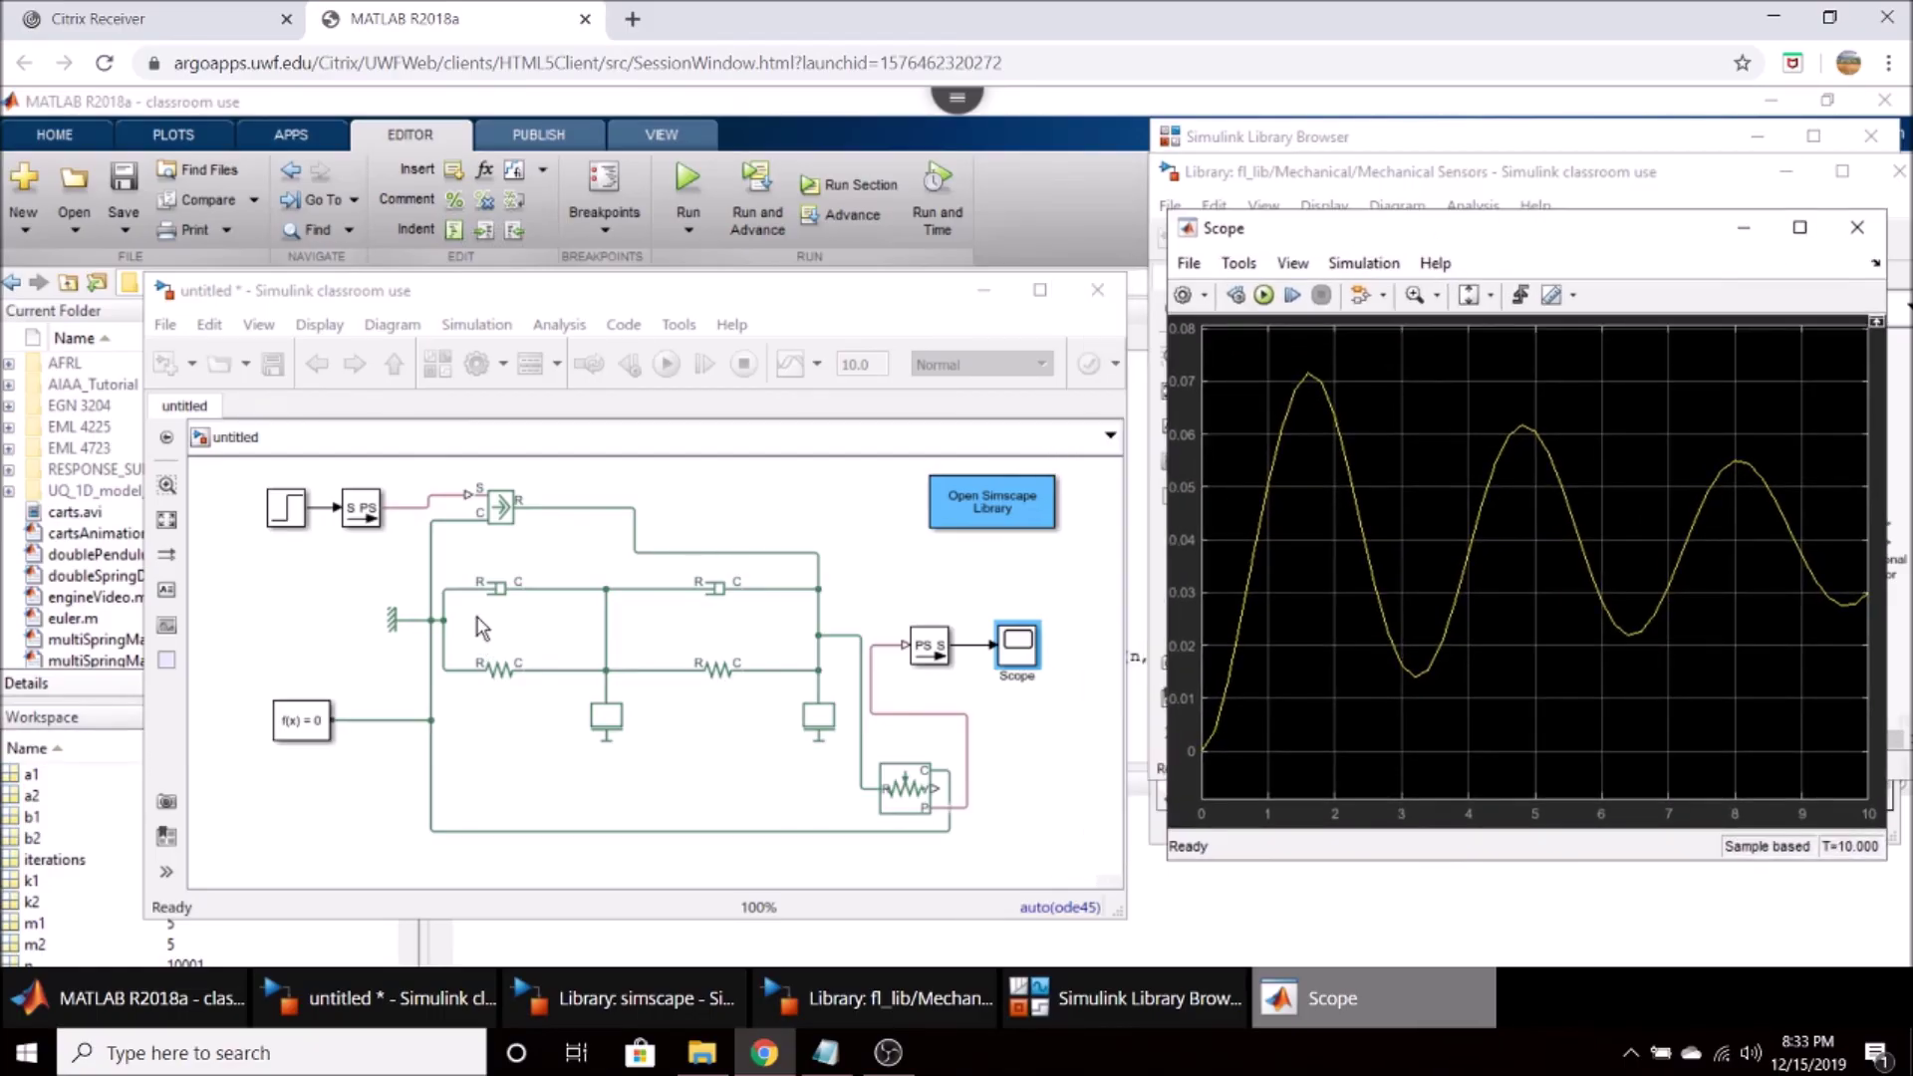
Change the left Translational Damper's damping coefficient from 3 to 1.
{"action": "left_click", "coordinate": [497, 590]}
{"action": "double_click", "coordinate": [497, 589]}
{"action": "left_click", "coordinate": [824, 662]}
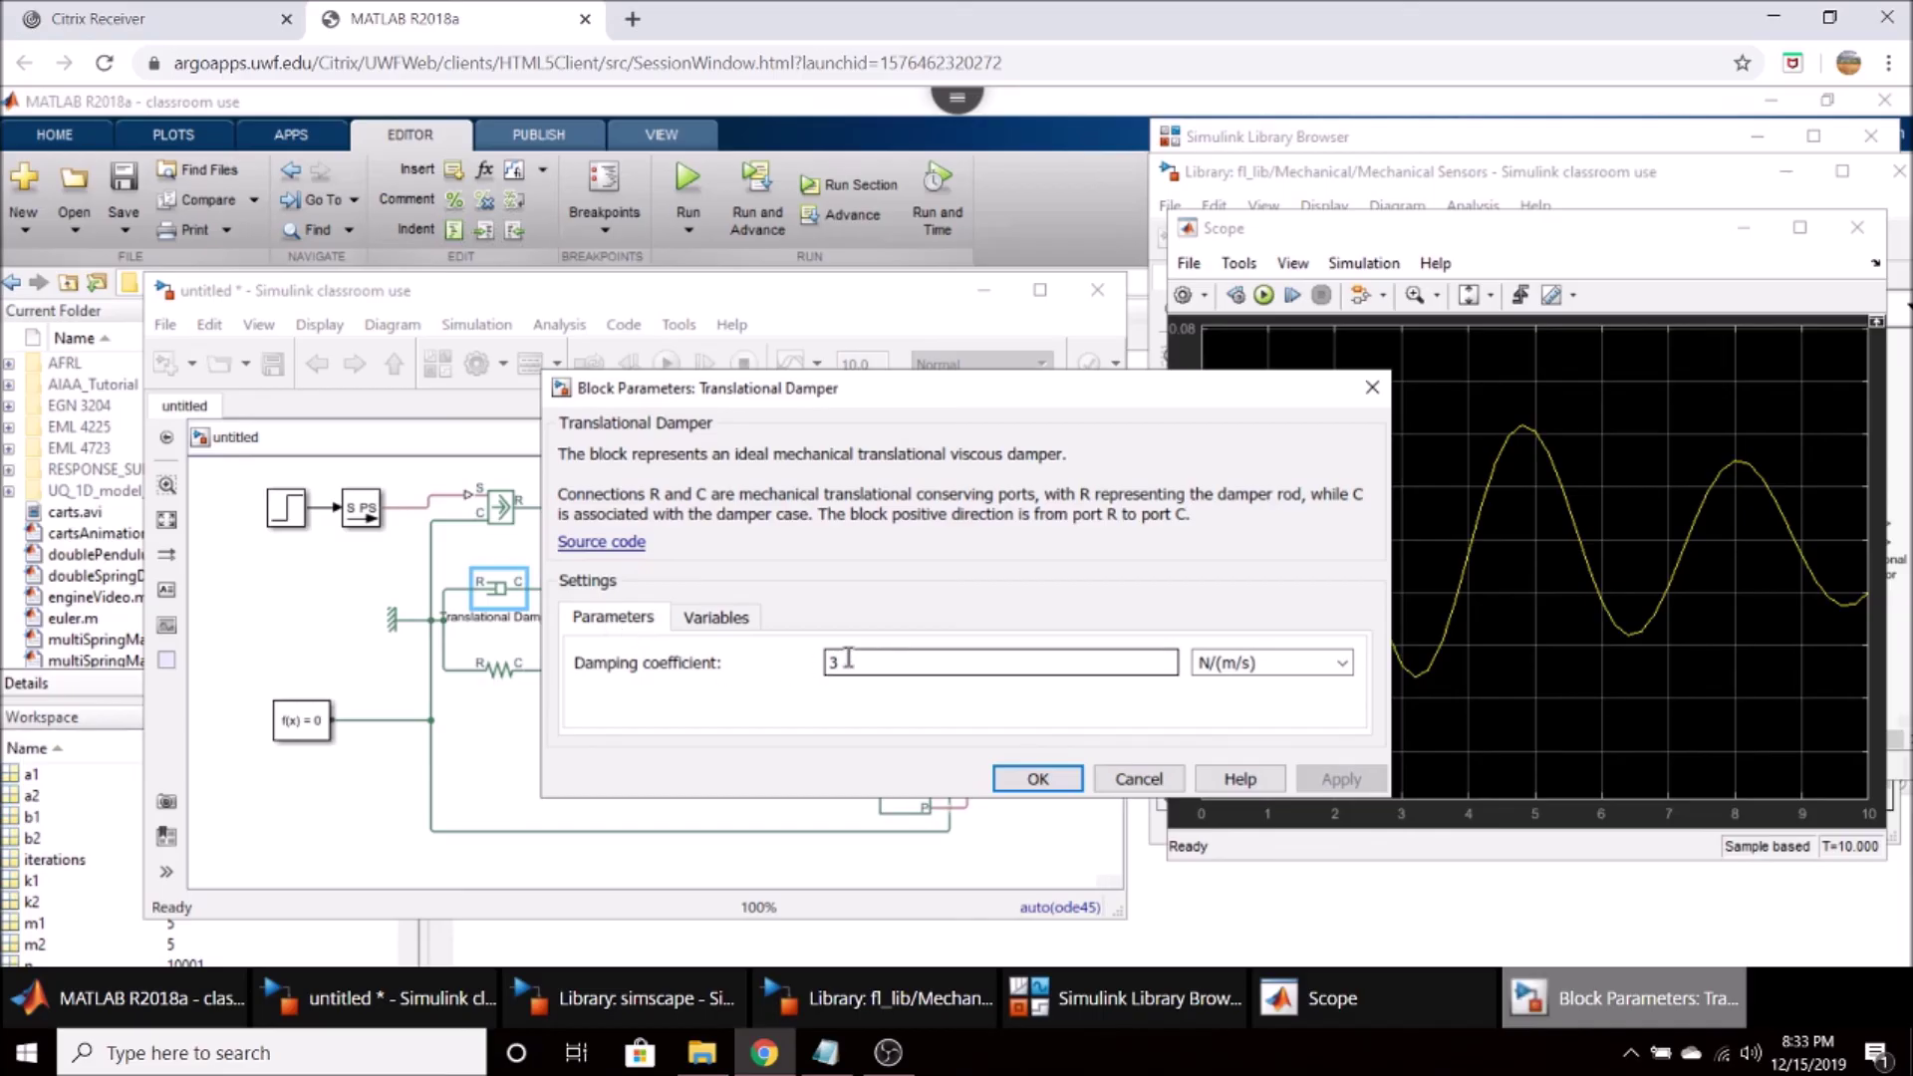
{"action": "double_click", "coordinate": [833, 661]}
{"action": "type", "text": "1"}
{"action": "left_click", "coordinate": [1037, 778]}
Set Translational Damper1's damping coefficient to 5.
{"action": "left_click", "coordinate": [735, 590]}
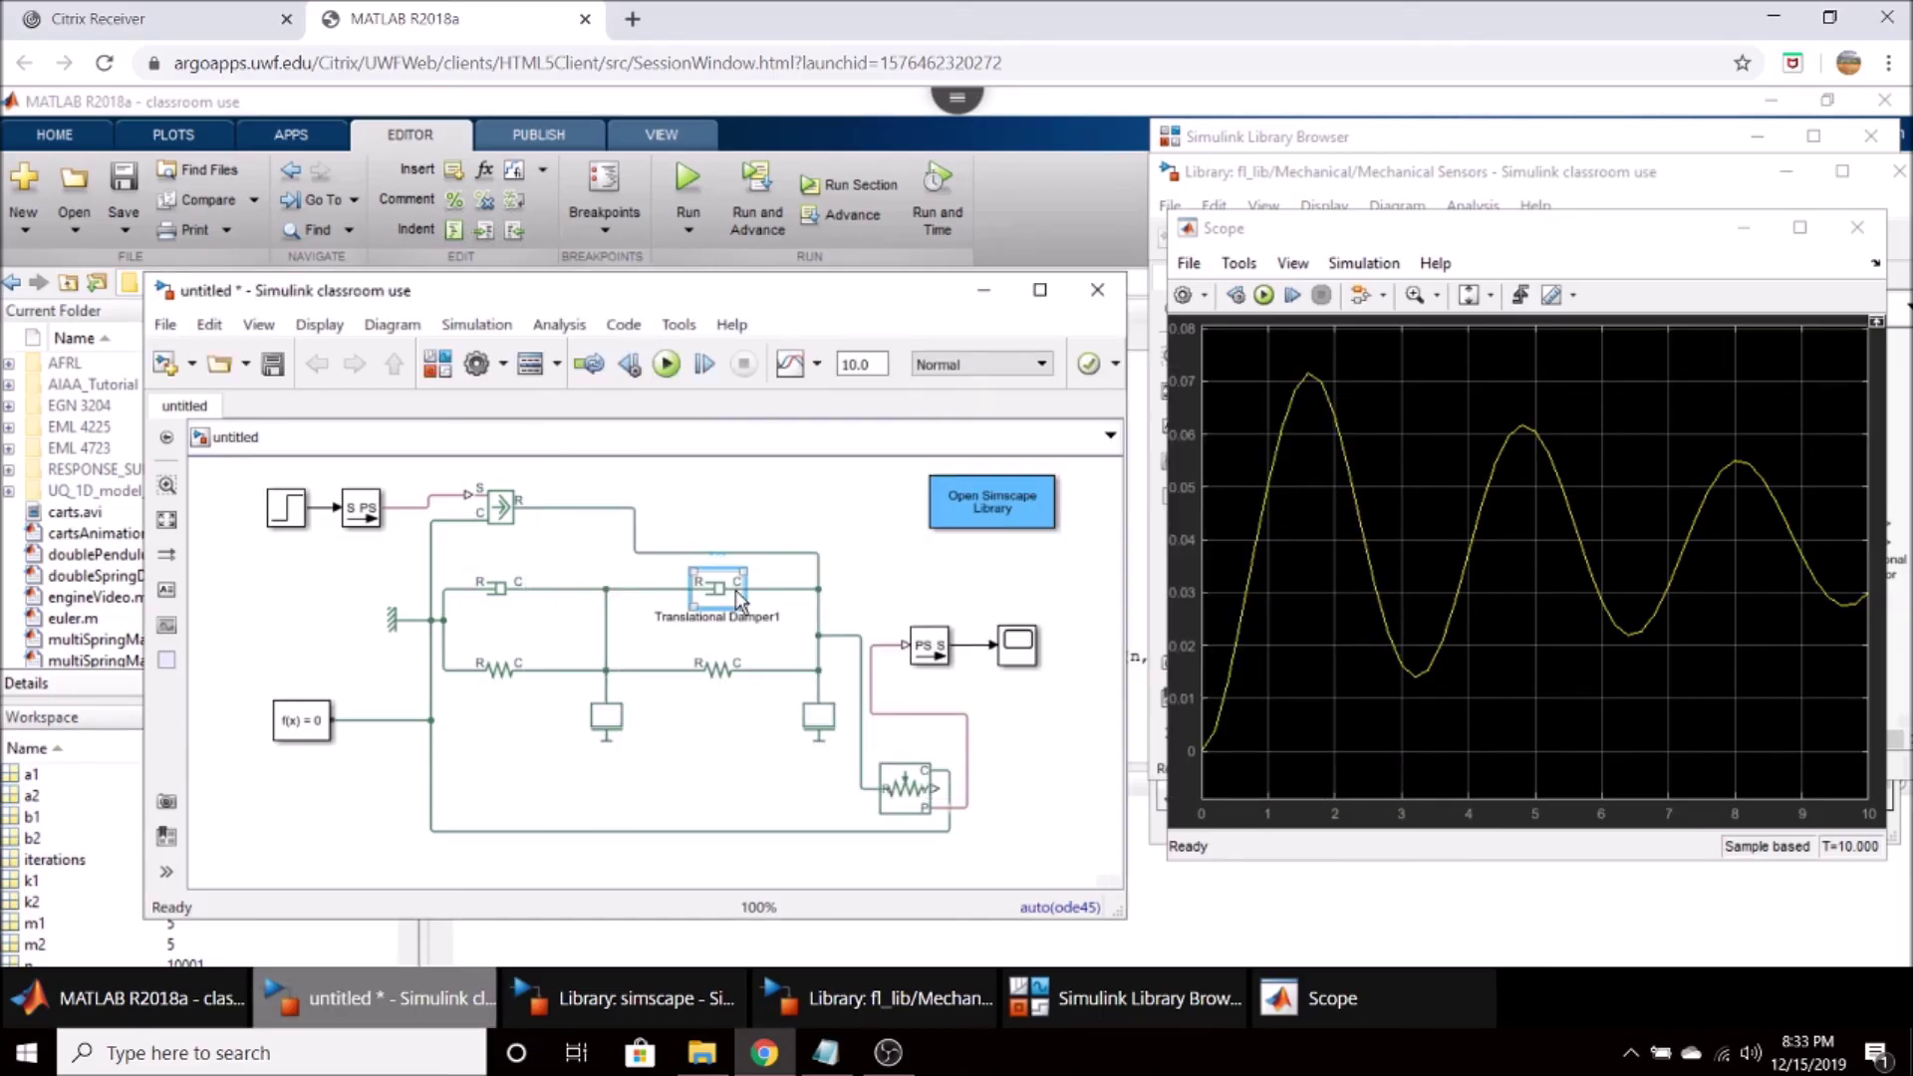
{"action": "double_click", "coordinate": [735, 590]}
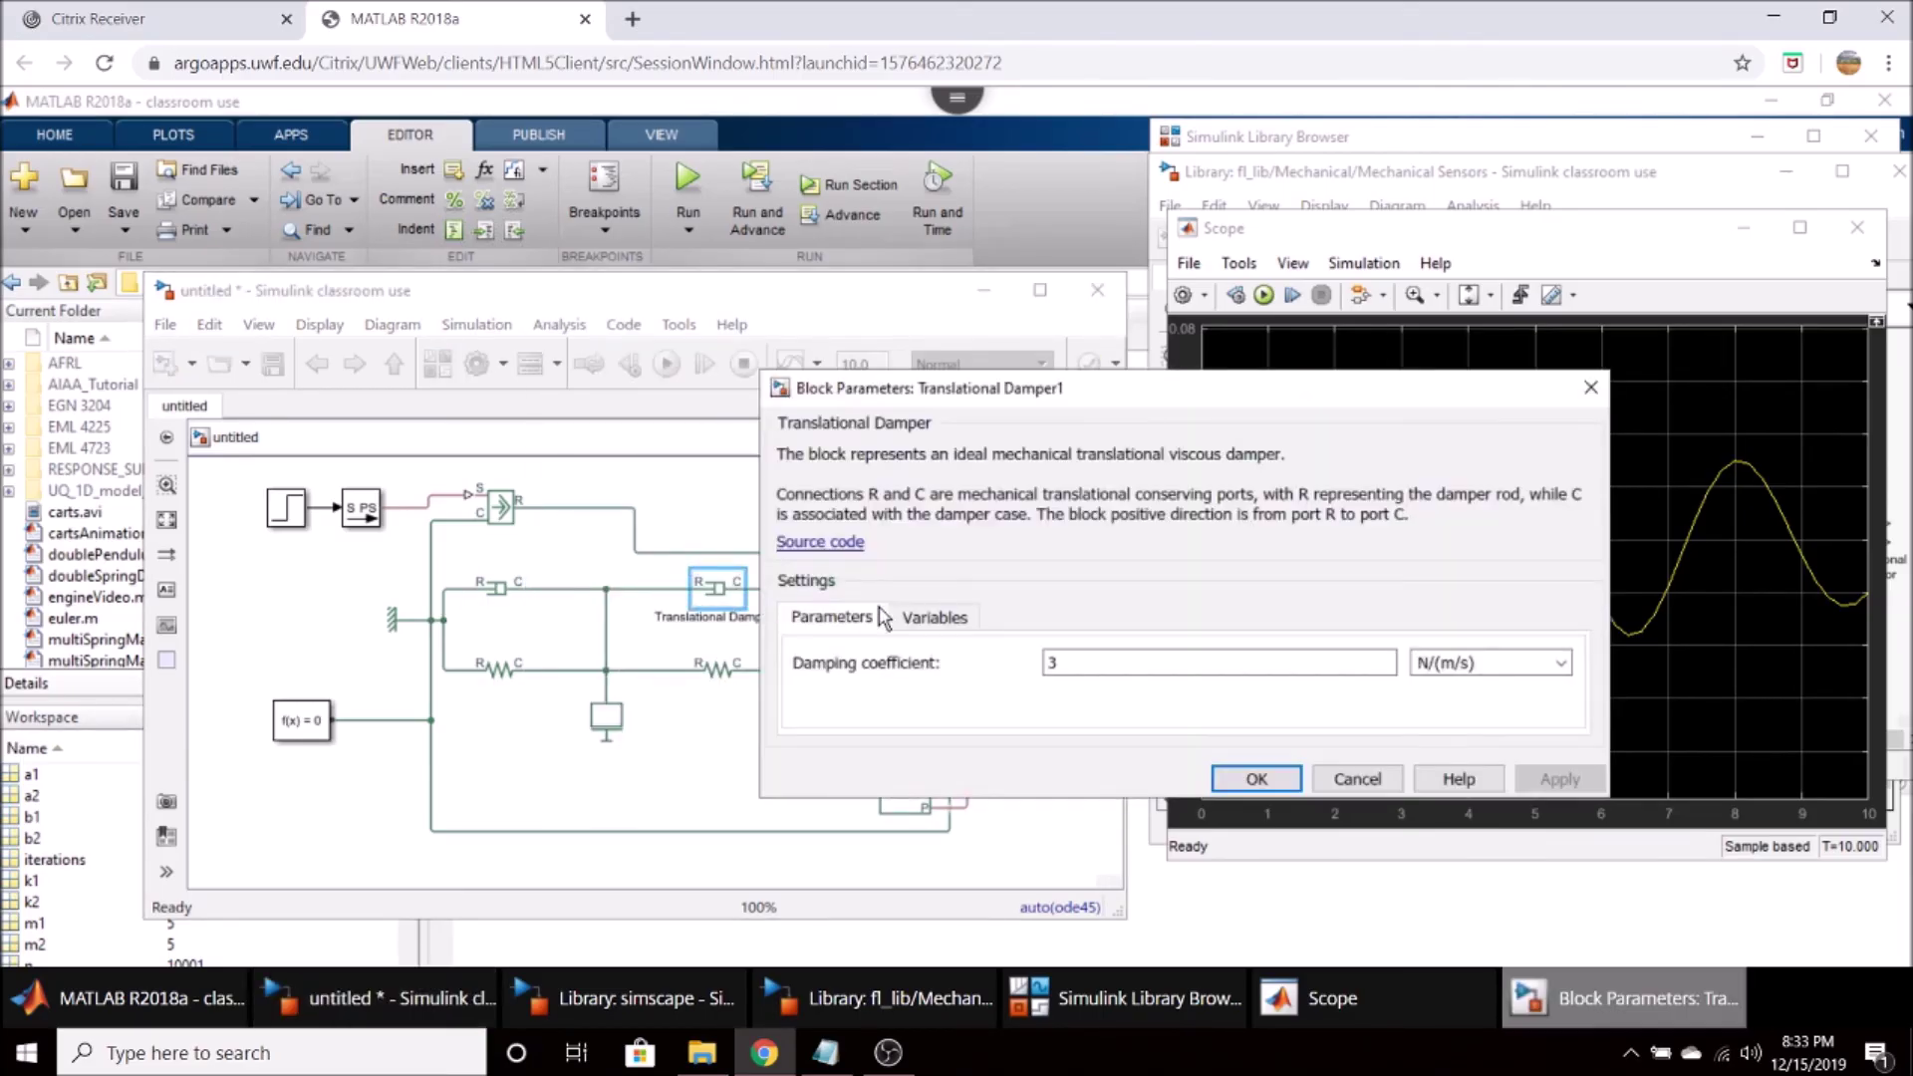
{"action": "double_click", "coordinate": [1054, 662]}
{"action": "type", "text": "5"}
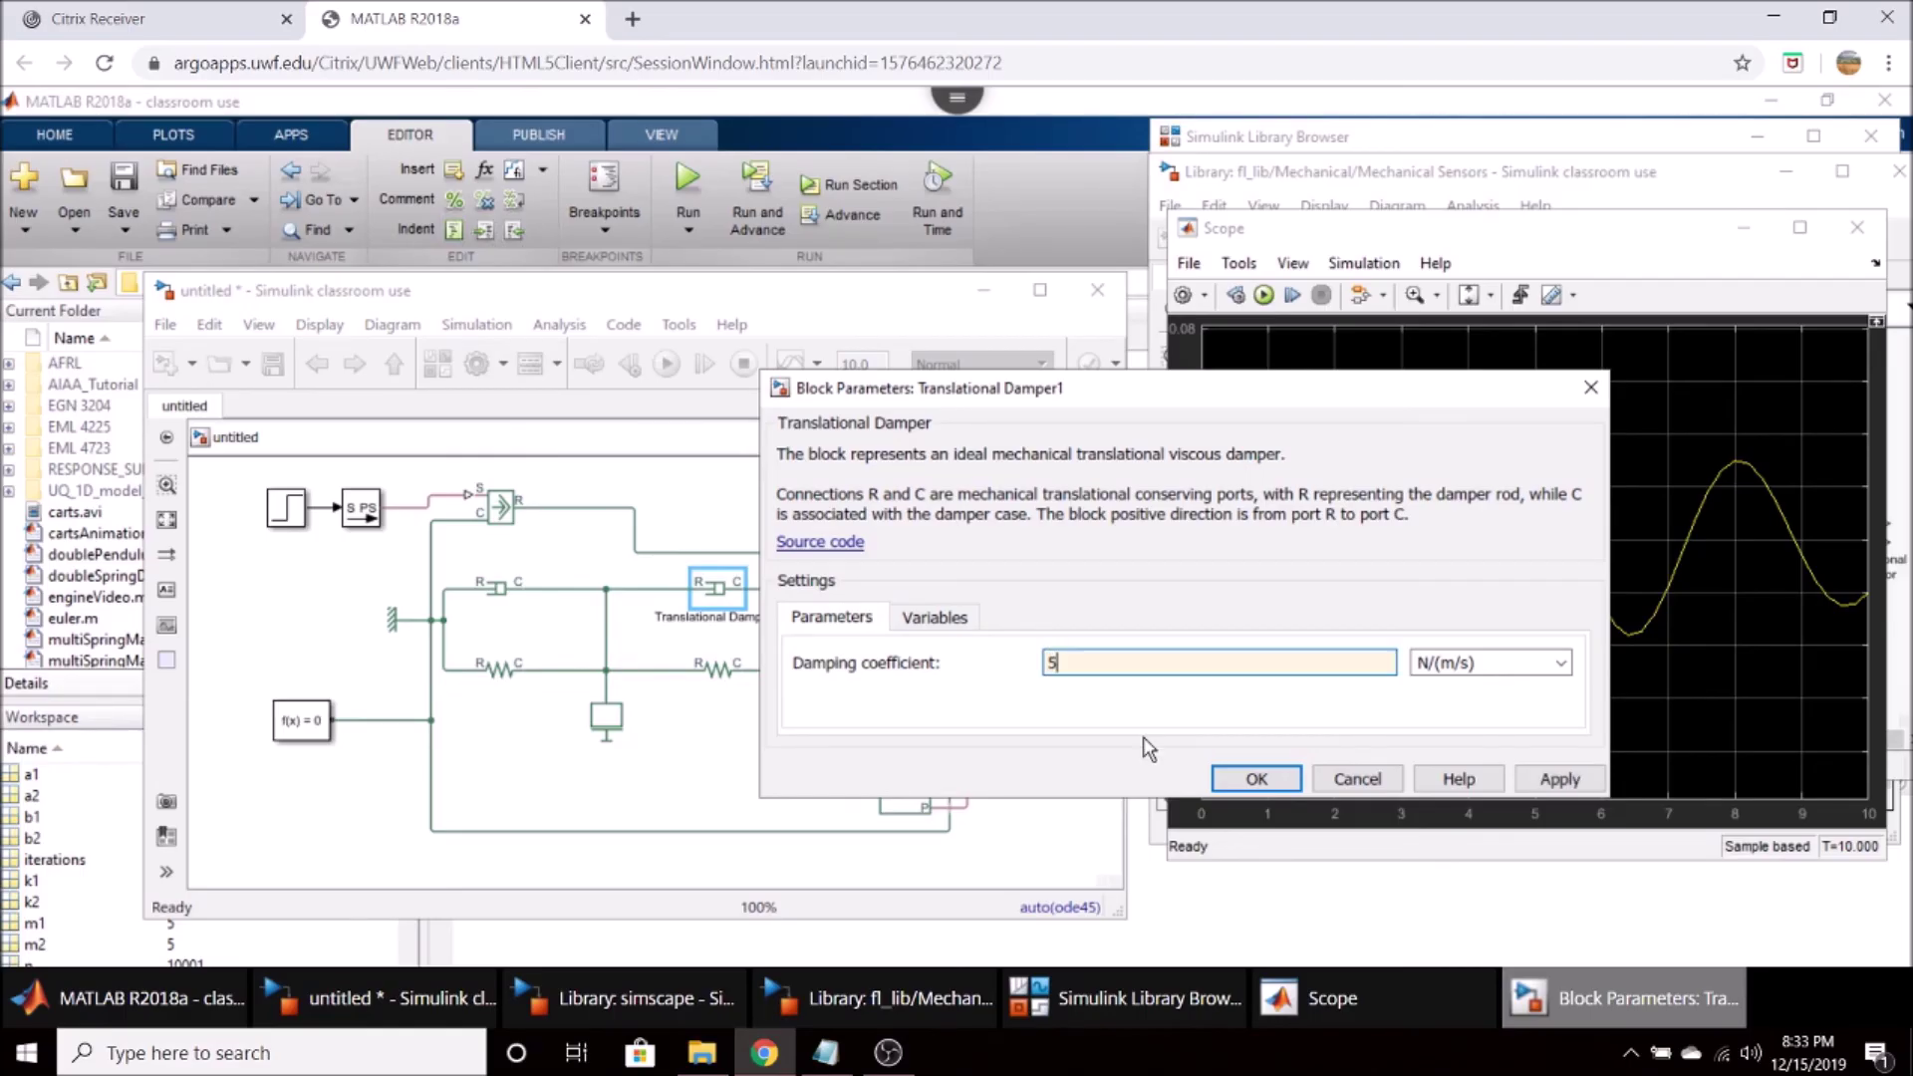
{"action": "left_click", "coordinate": [1240, 780]}
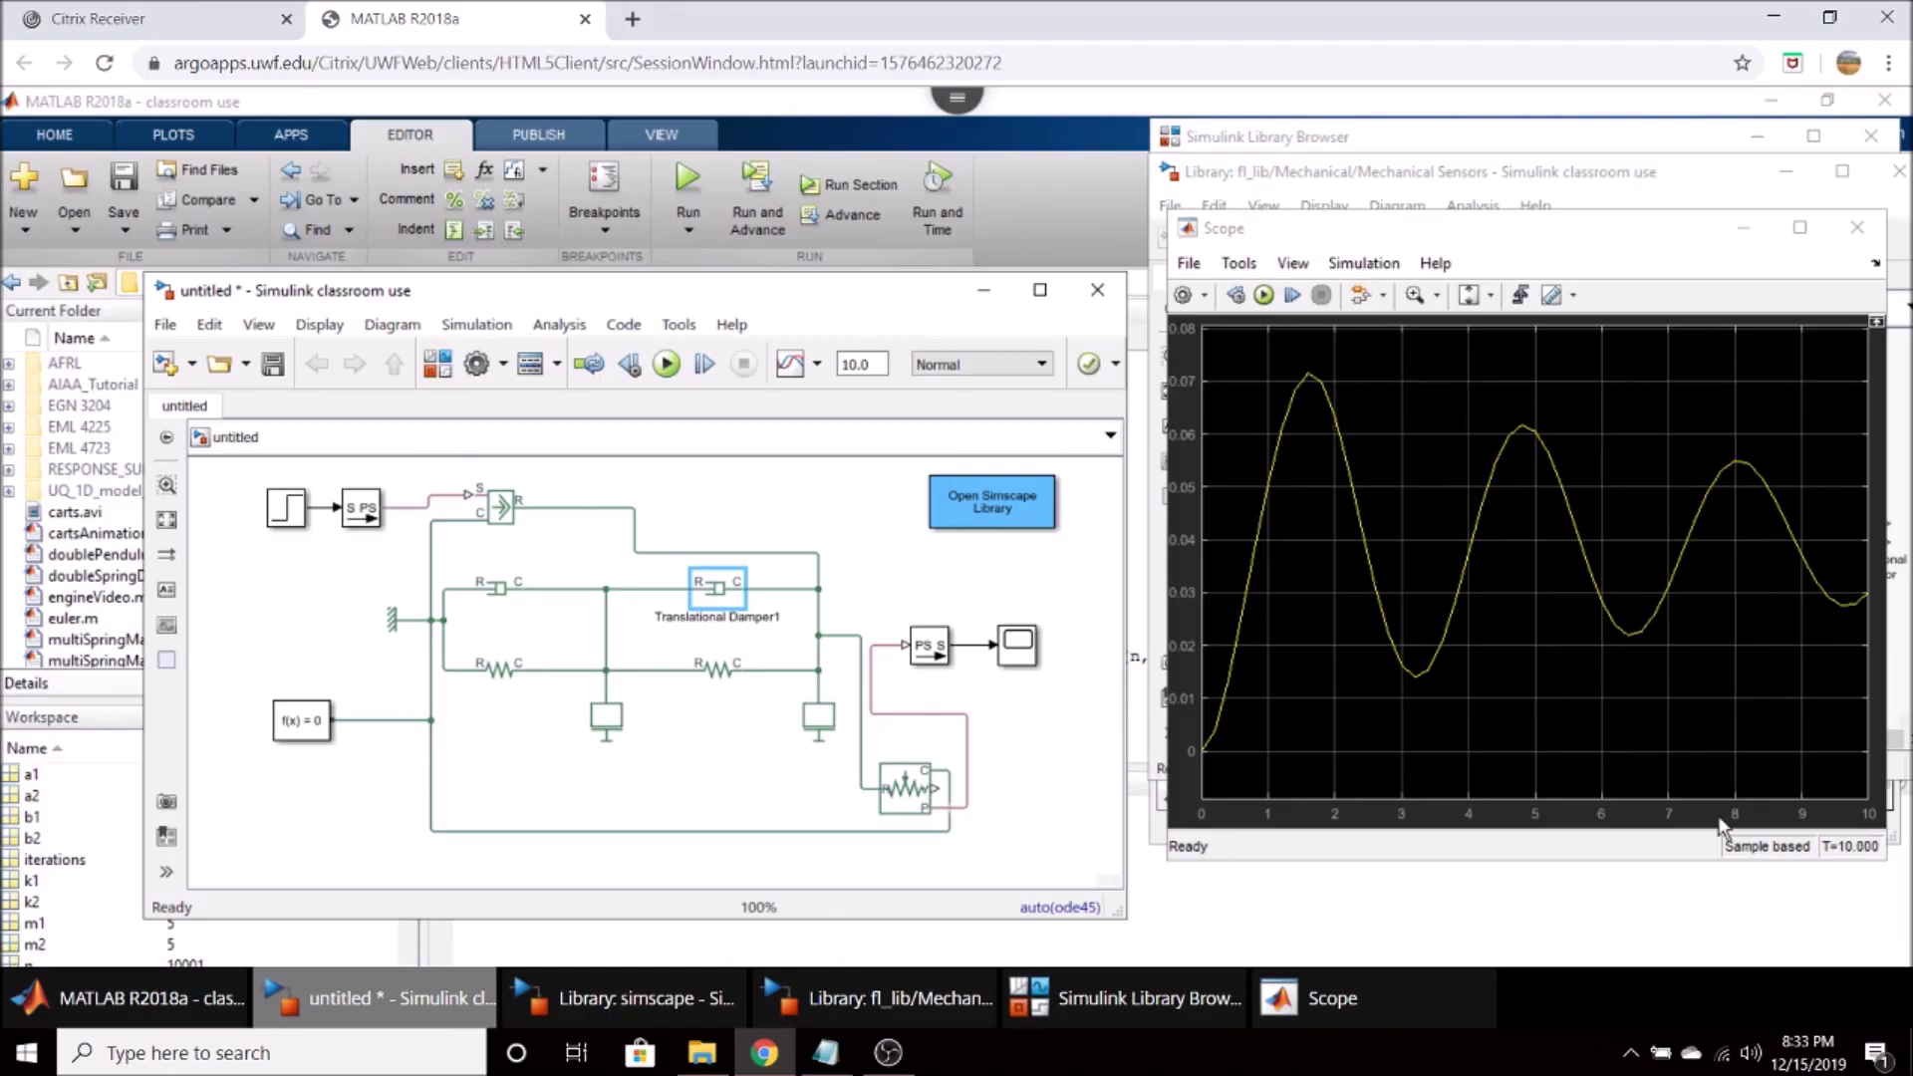
Set the simulation stop time to 20 s and rerun the model.
{"action": "double_click", "coordinate": [867, 365]}
{"action": "type", "text": "20"}
{"action": "left_click", "coordinate": [667, 364]}
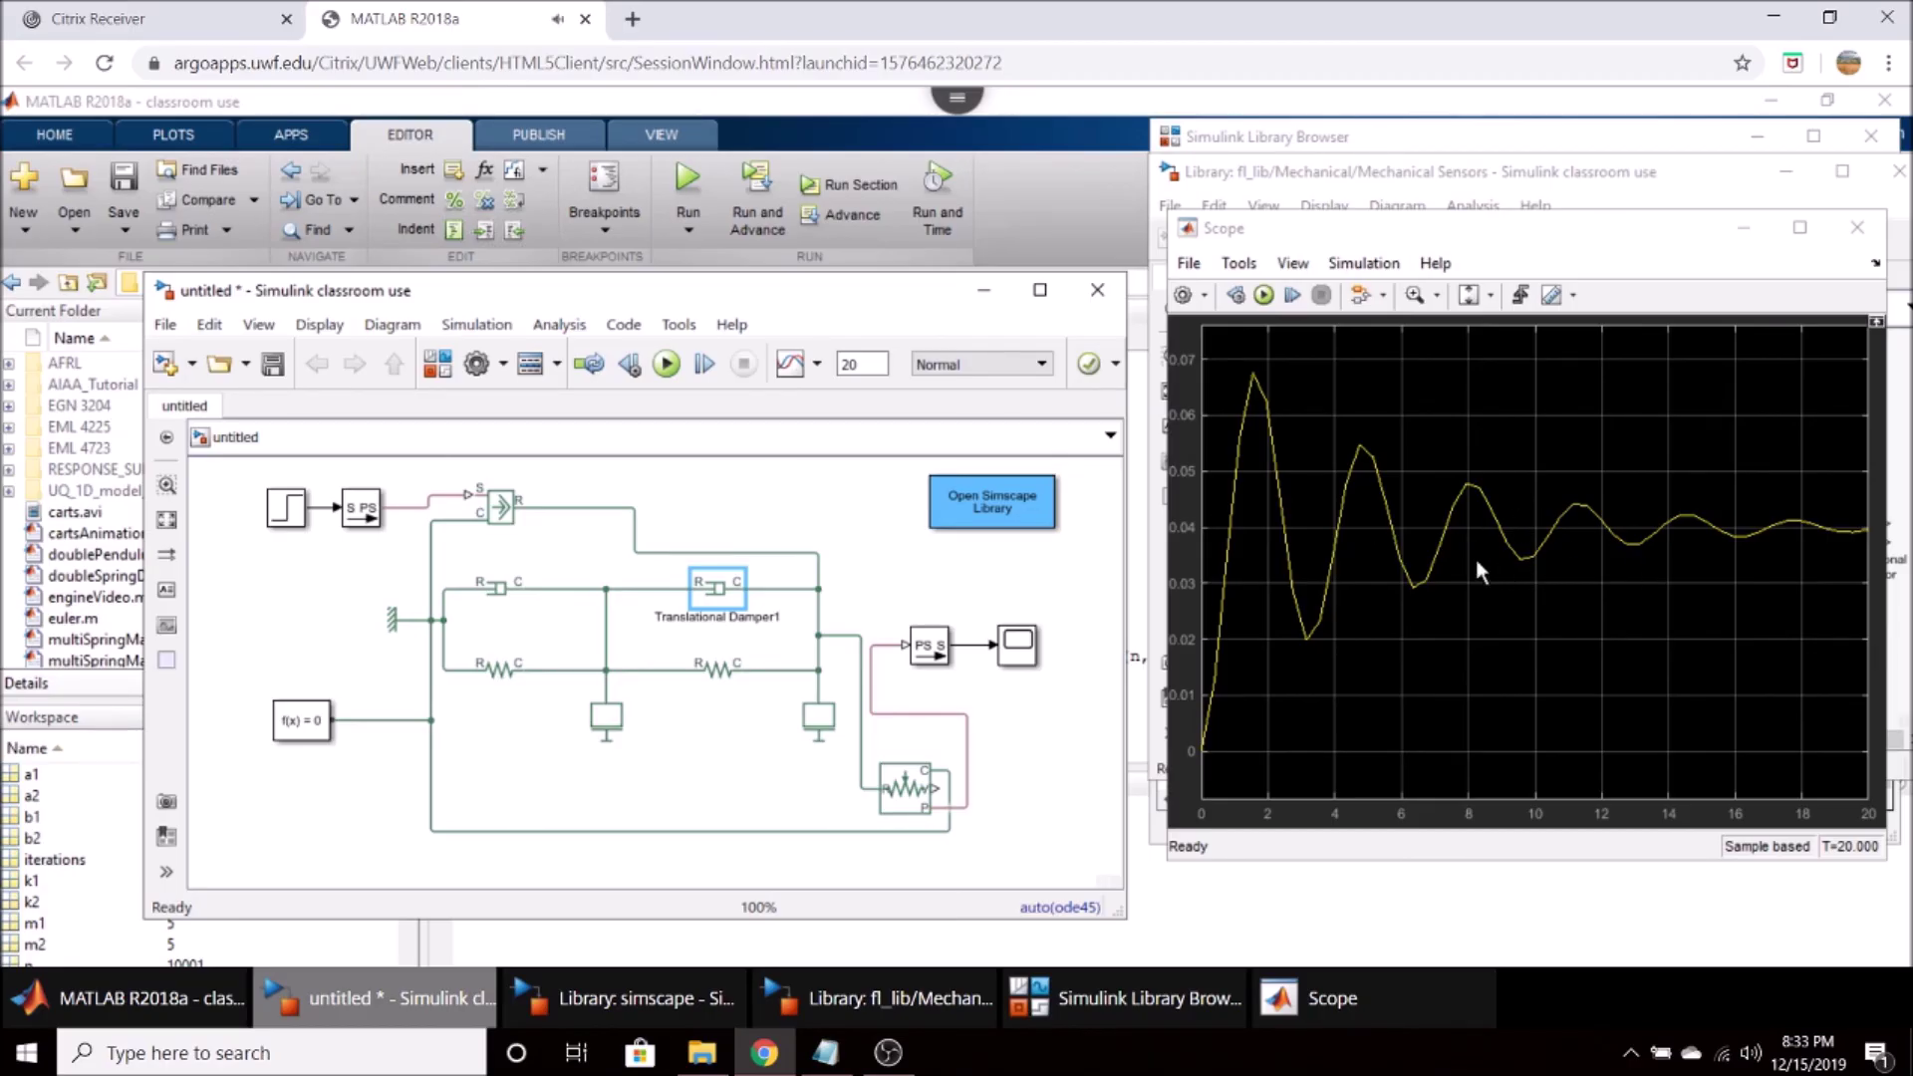
{"action": "left_click", "coordinate": [1068, 696]}
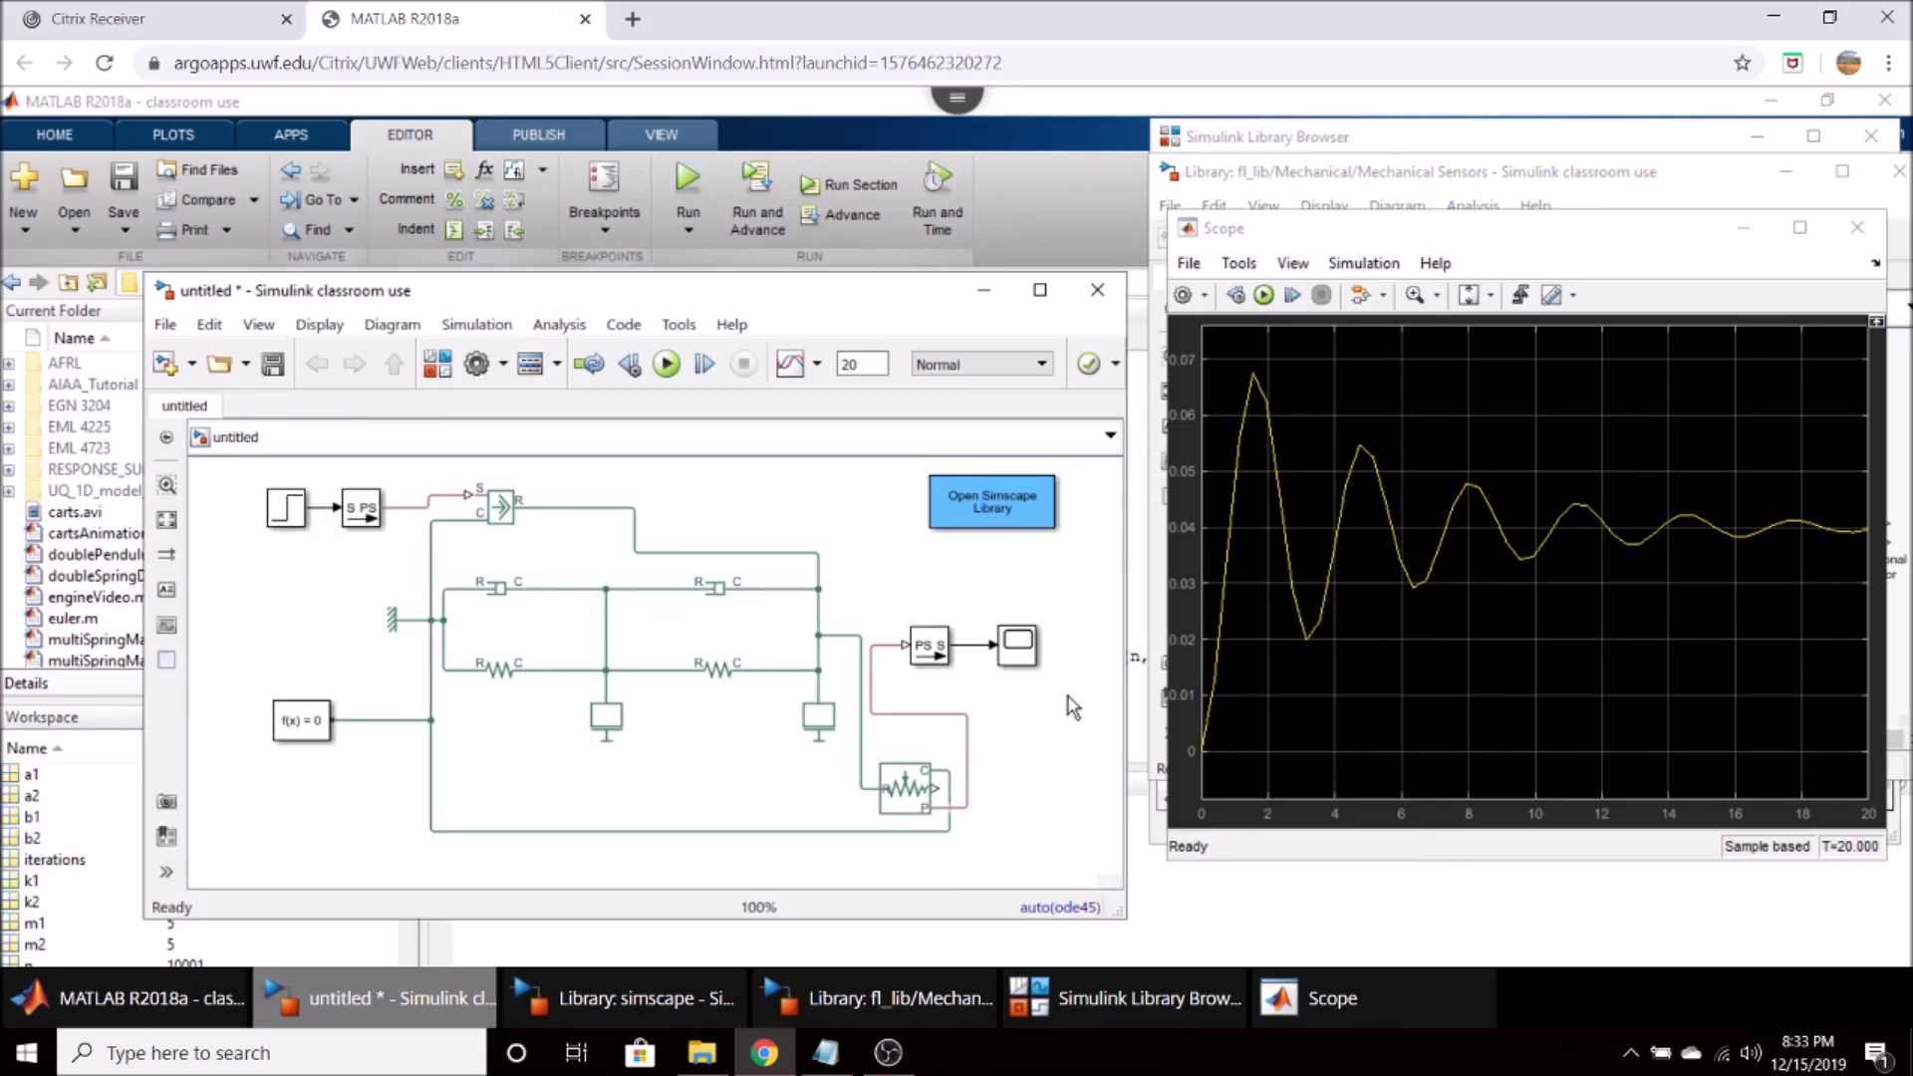